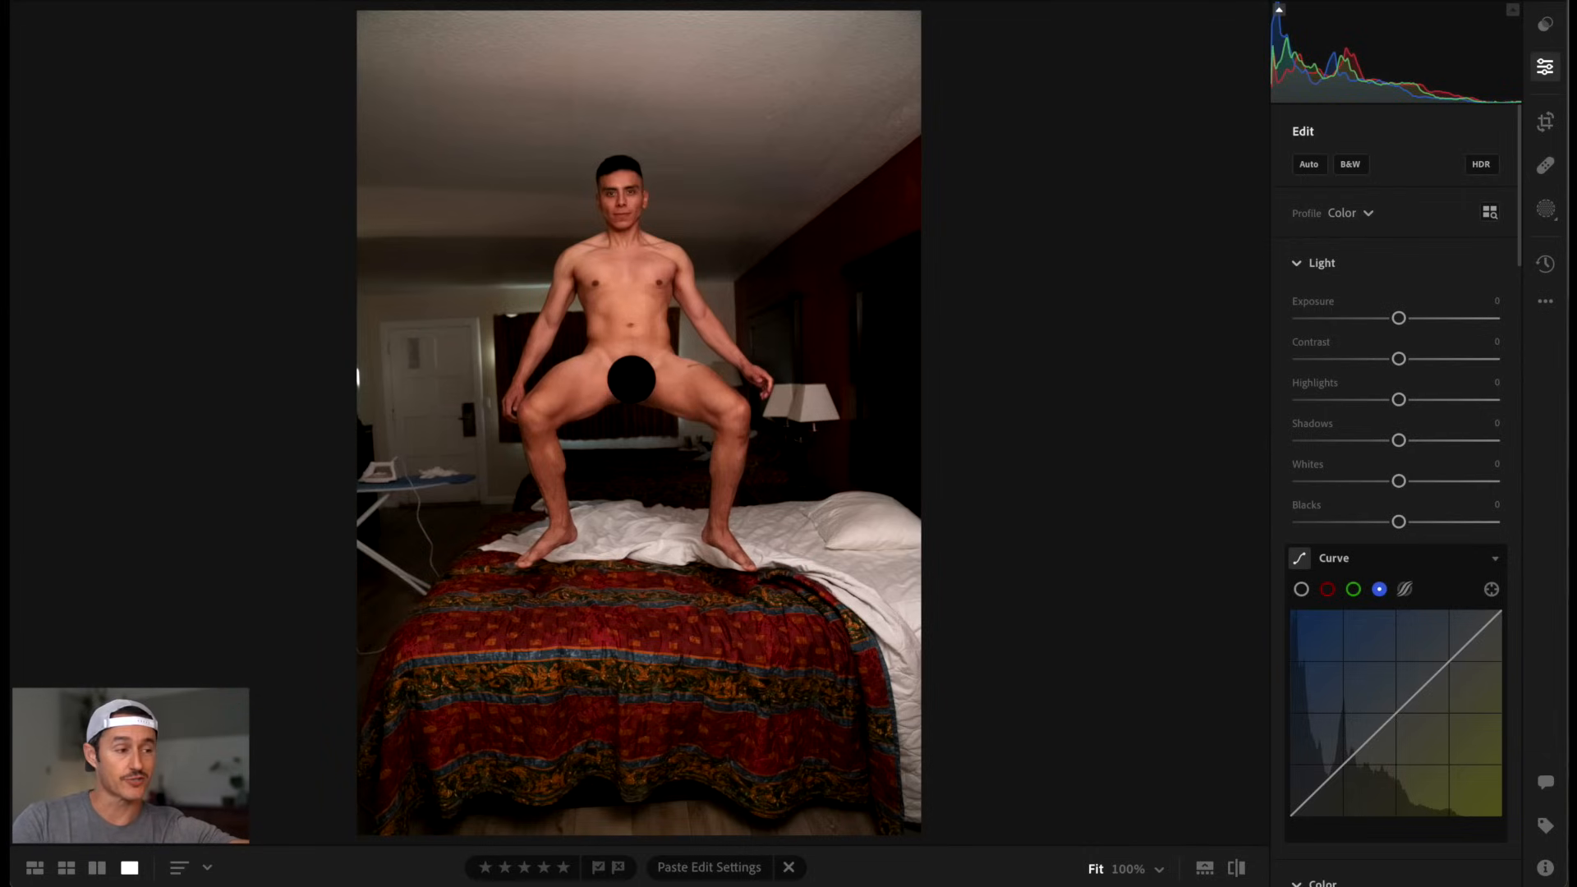
# - Examine the unedited photo's lighting and colours up close on the subject and across the whole room
pyautogui.click(768, 271)
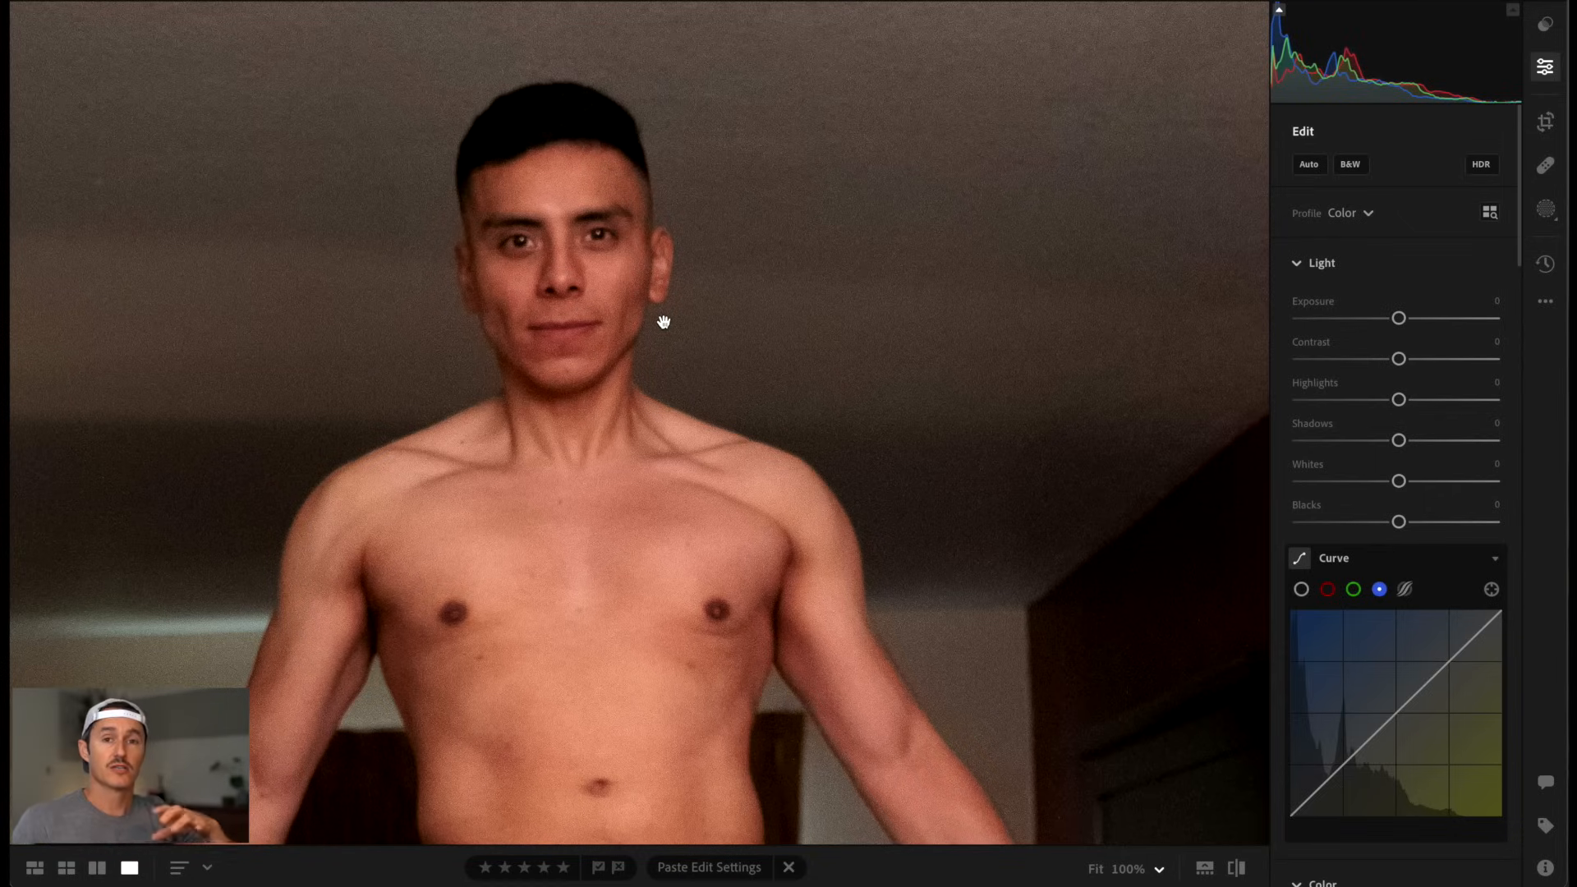
pyautogui.click(718, 351)
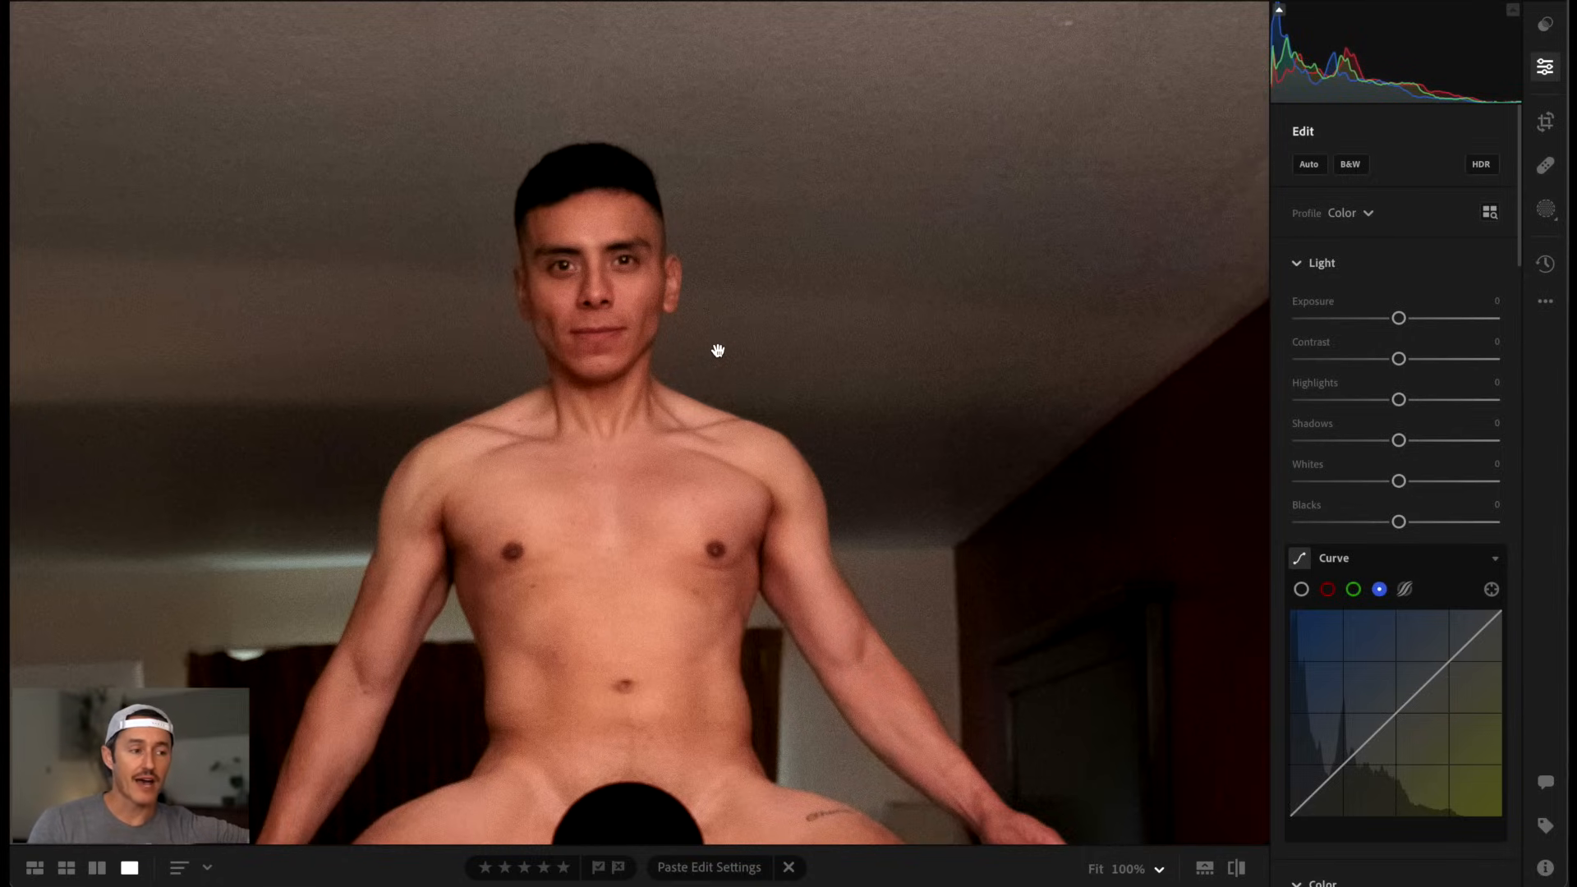
pyautogui.click(718, 351)
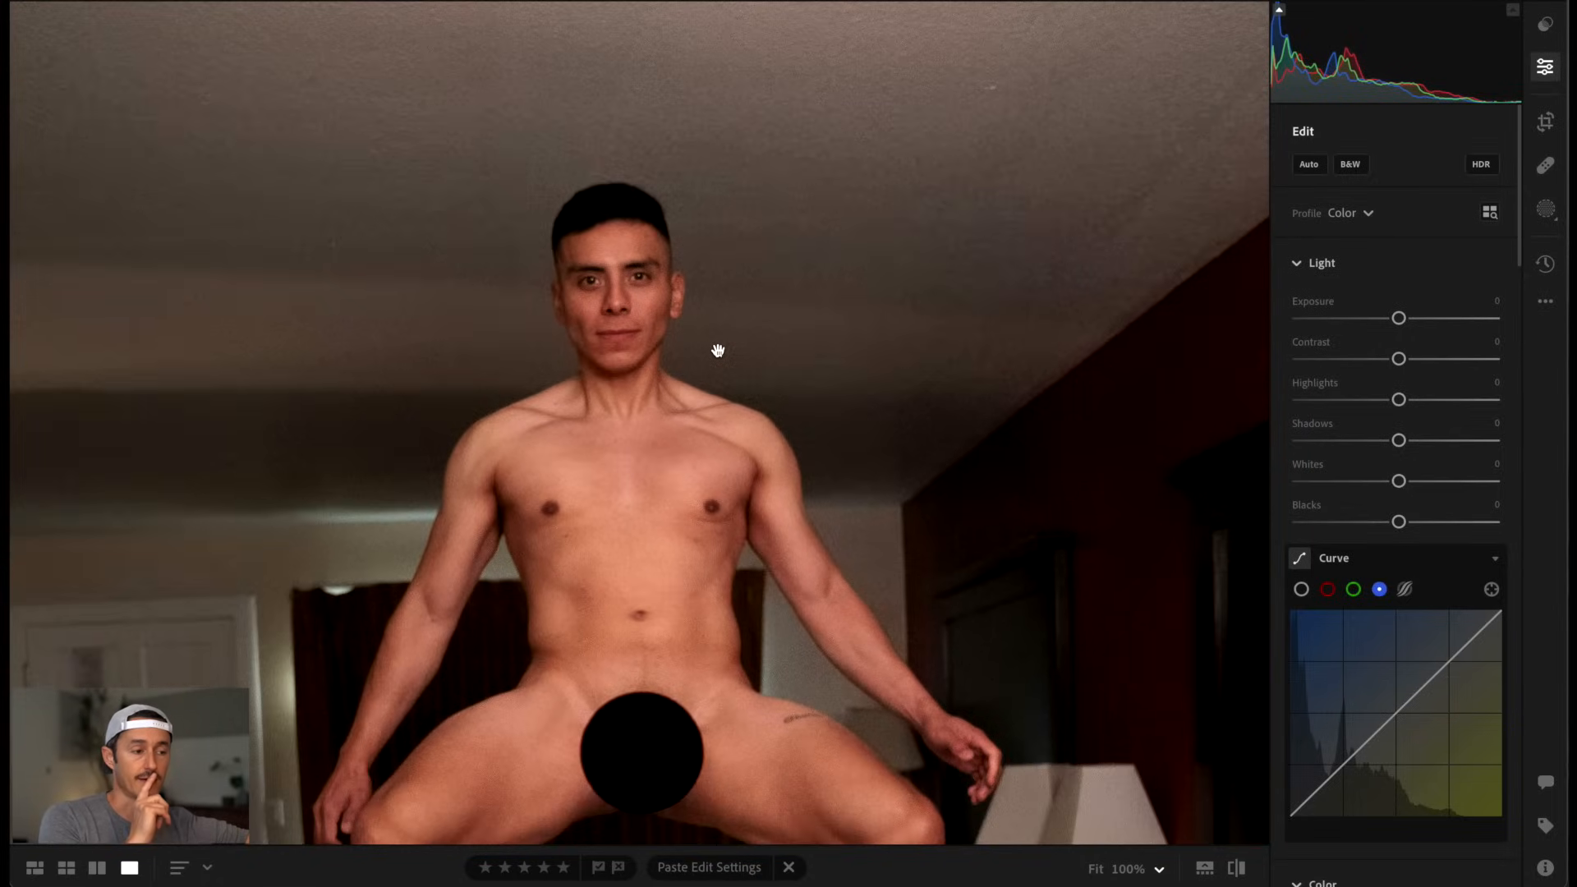
pyautogui.click(718, 350)
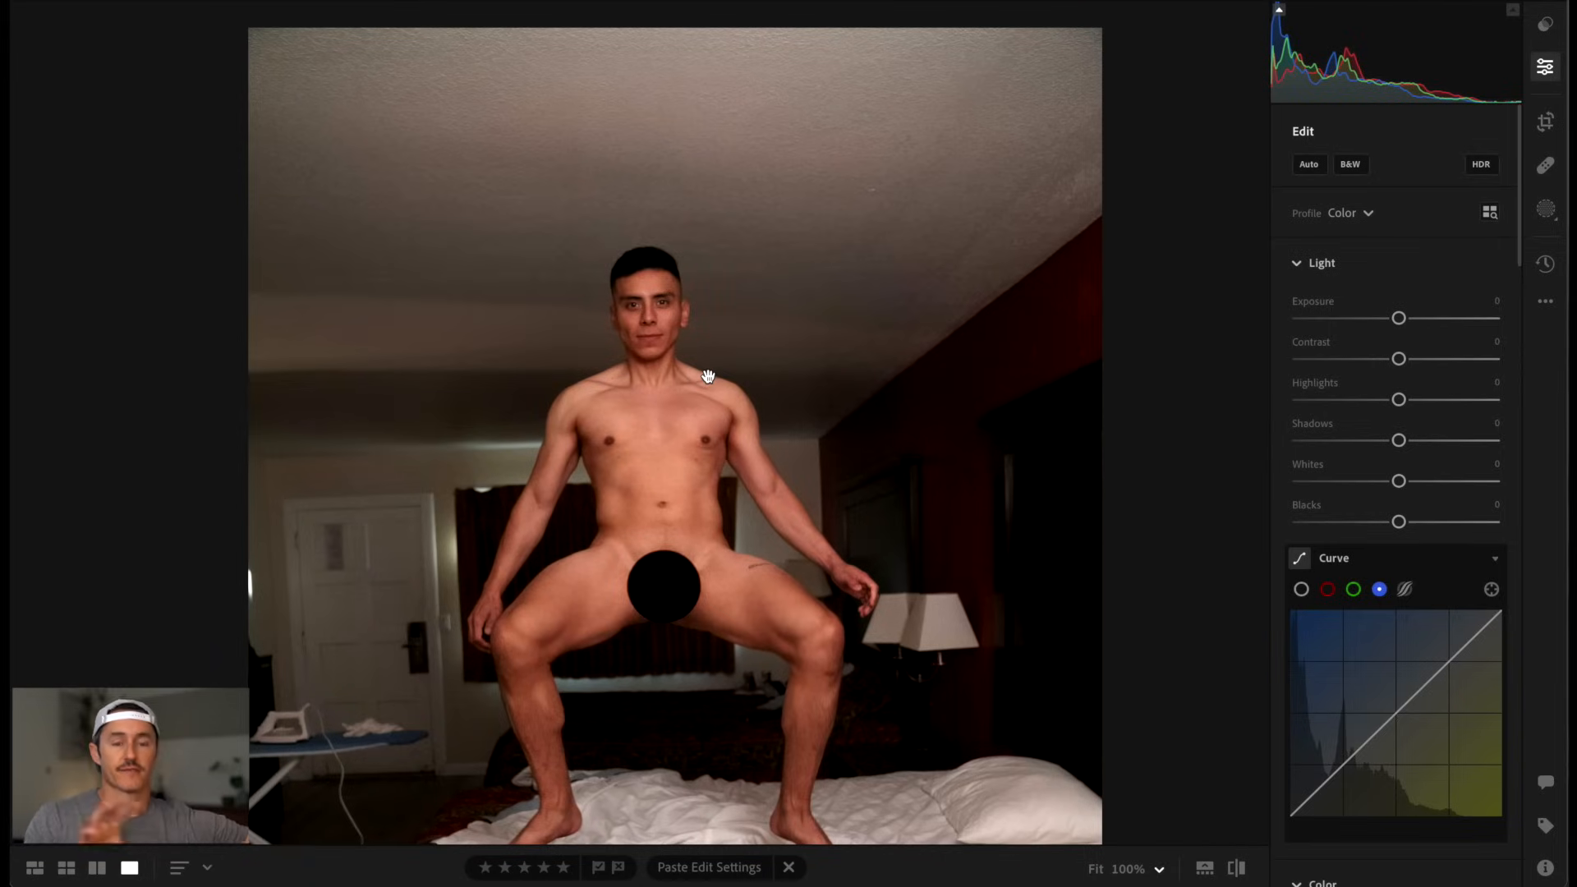
pyautogui.moveTo(709, 331); pyautogui.dragTo(711, 318)
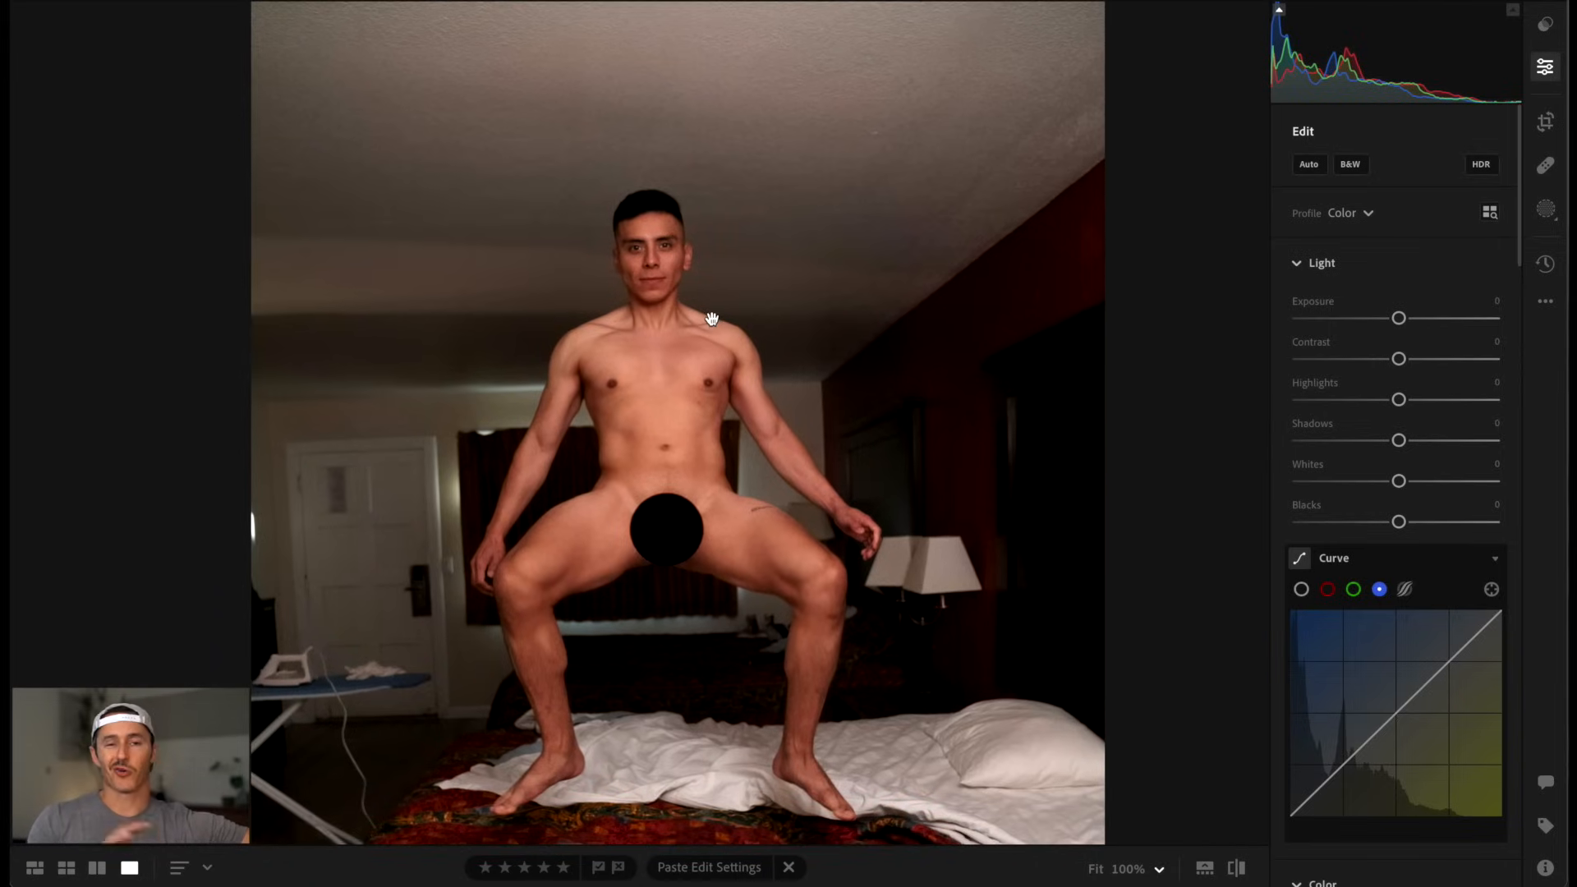
pyautogui.click(711, 318)
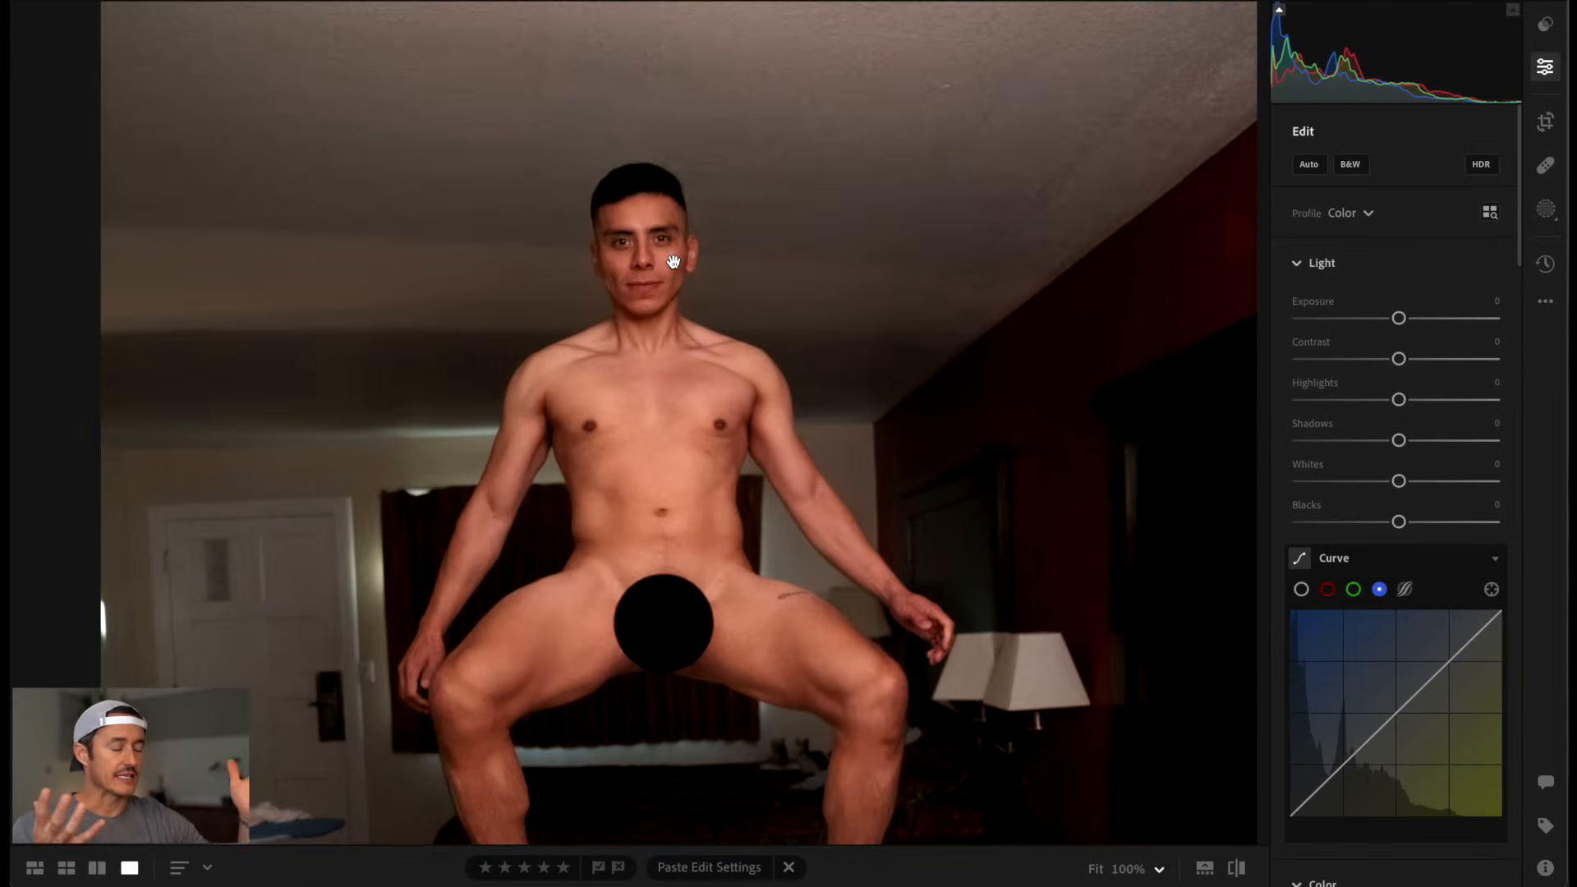
pyautogui.click(673, 261)
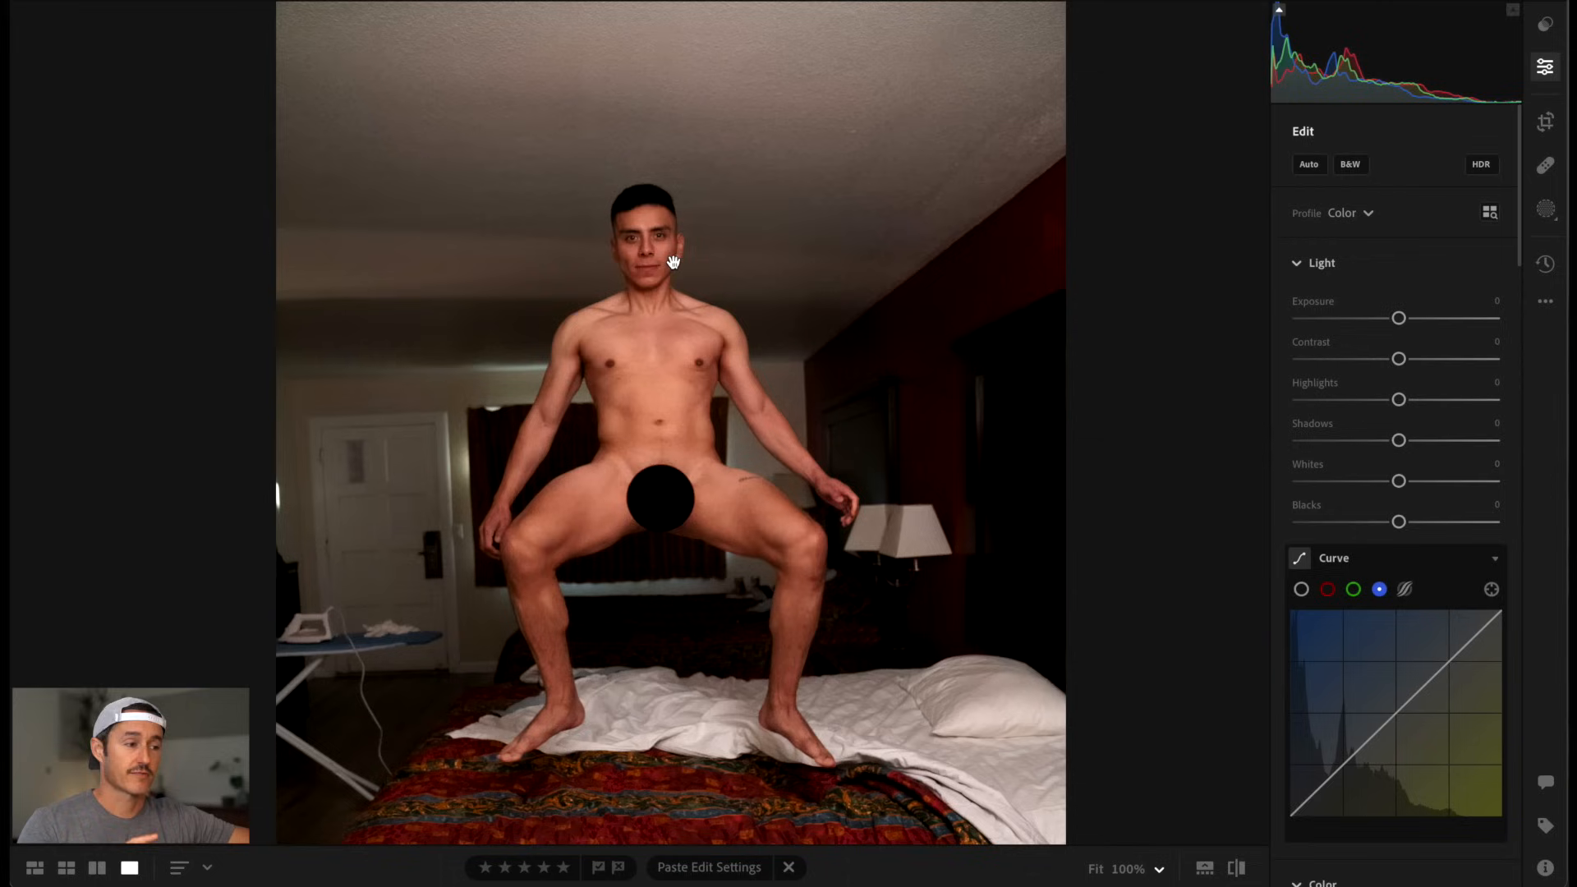
pyautogui.scroll(-1, 732, 285)
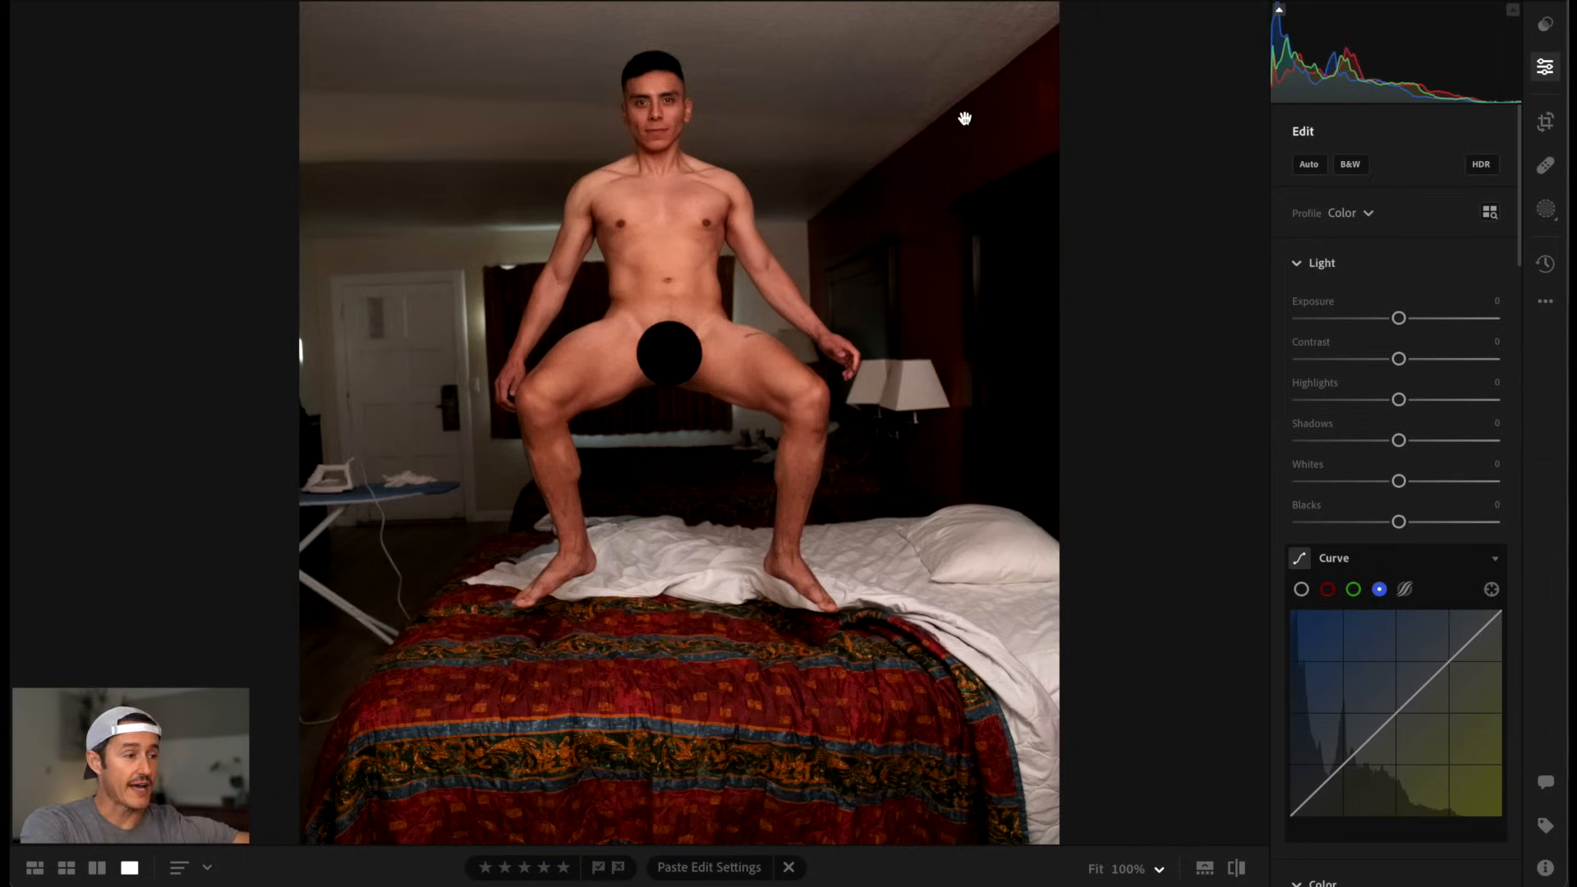
pyautogui.scroll(3, 884, 304)
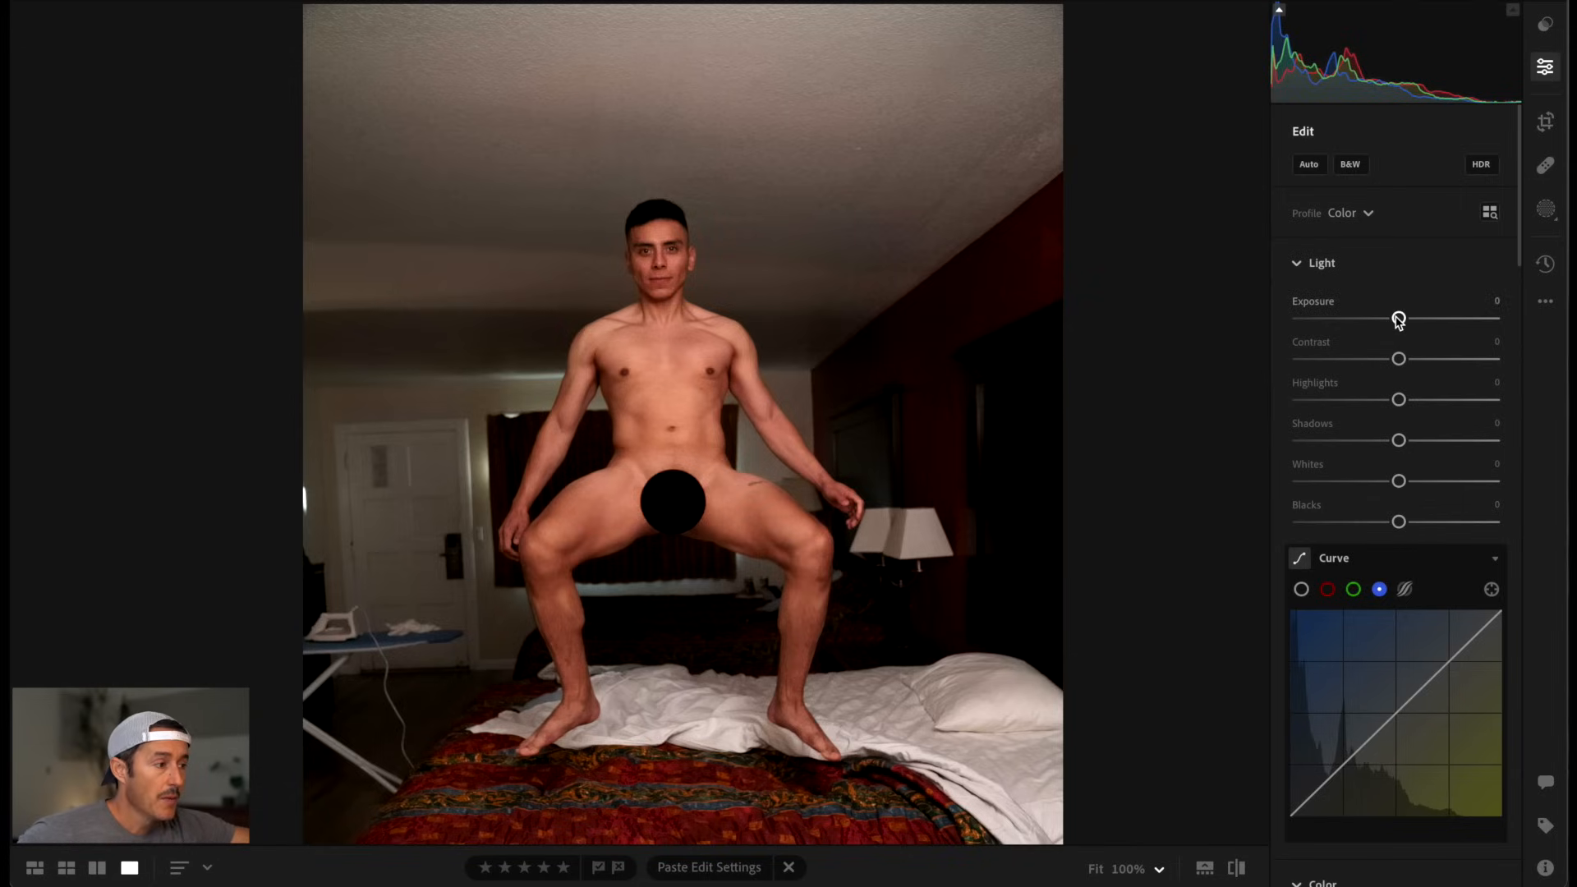
# - Raise the photo's Exposure to +0.21 and Contrast to +5
pyautogui.moveTo(1398, 318); pyautogui.dragTo(1407, 326)
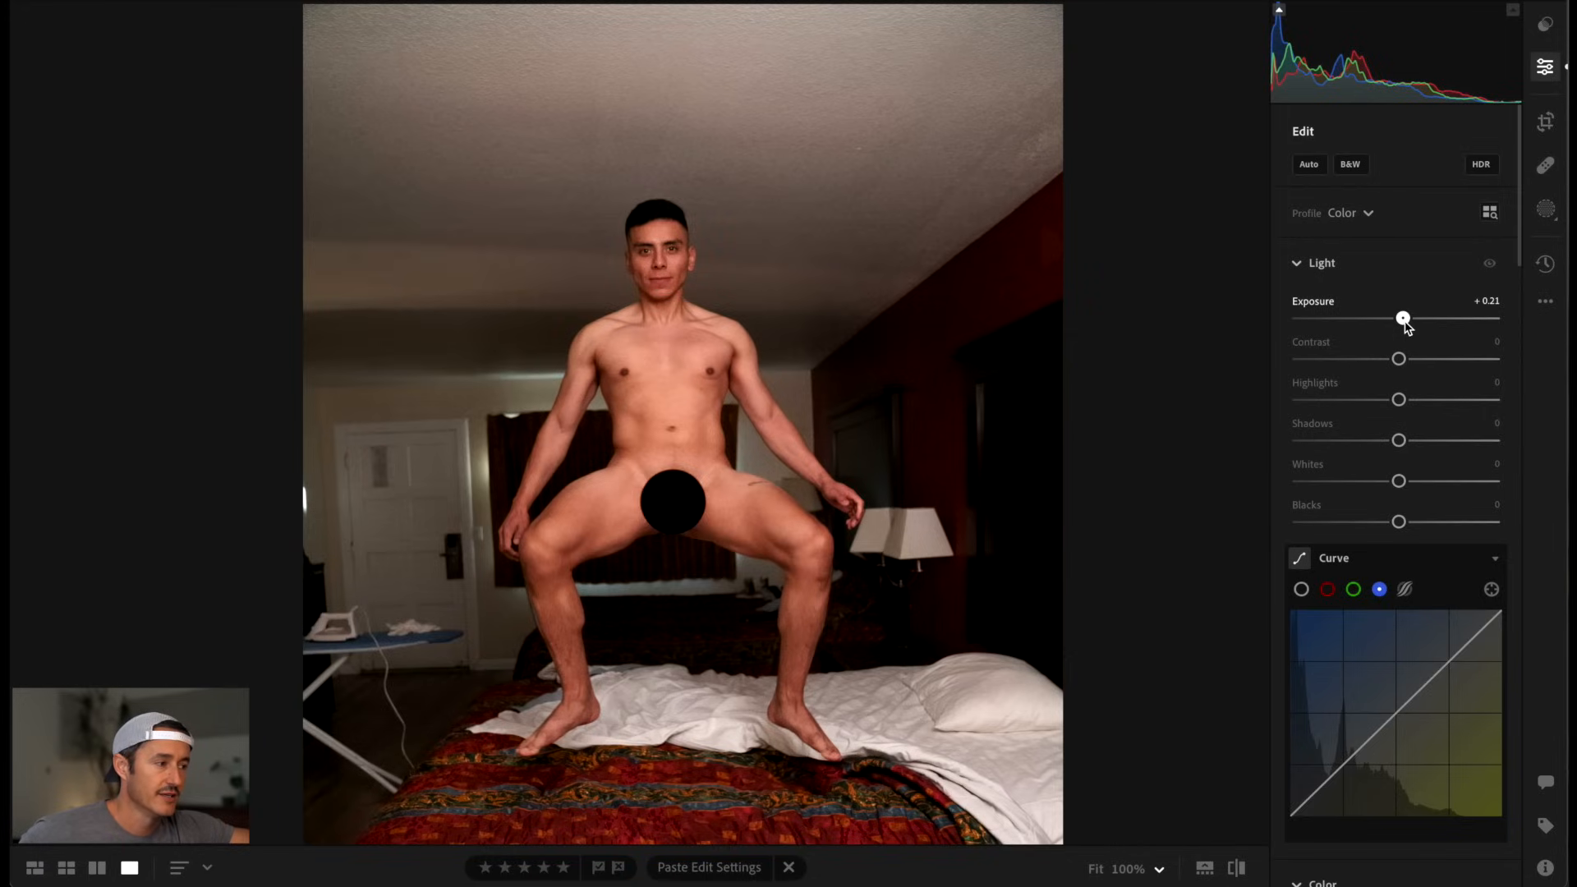
pyautogui.moveTo(1407, 326); pyautogui.dragTo(1407, 327)
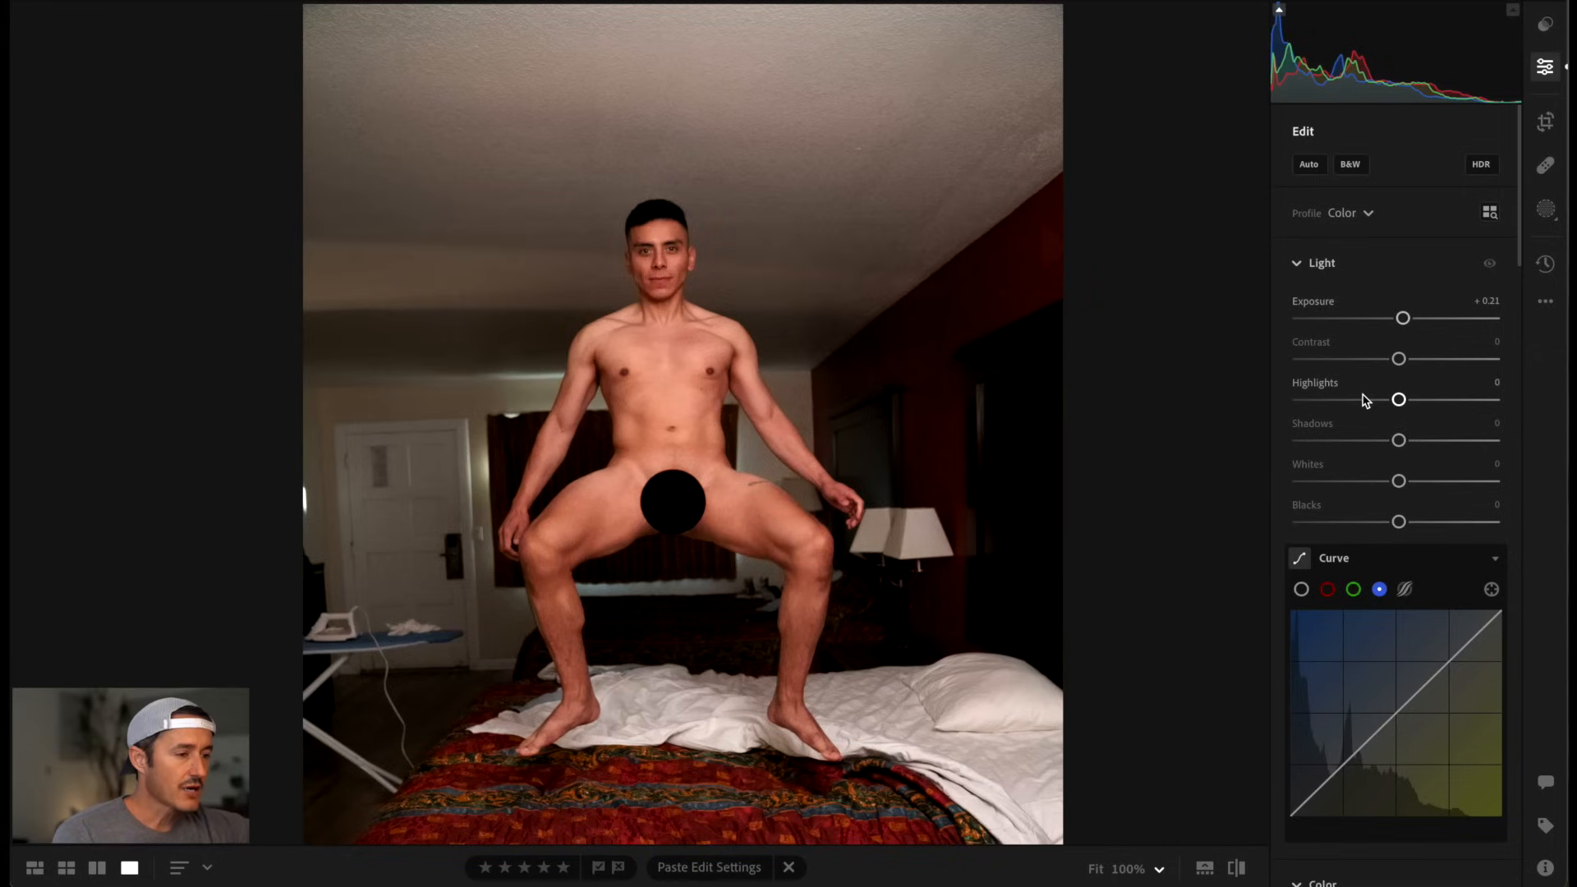
pyautogui.moveTo(1398, 359); pyautogui.dragTo(1404, 360)
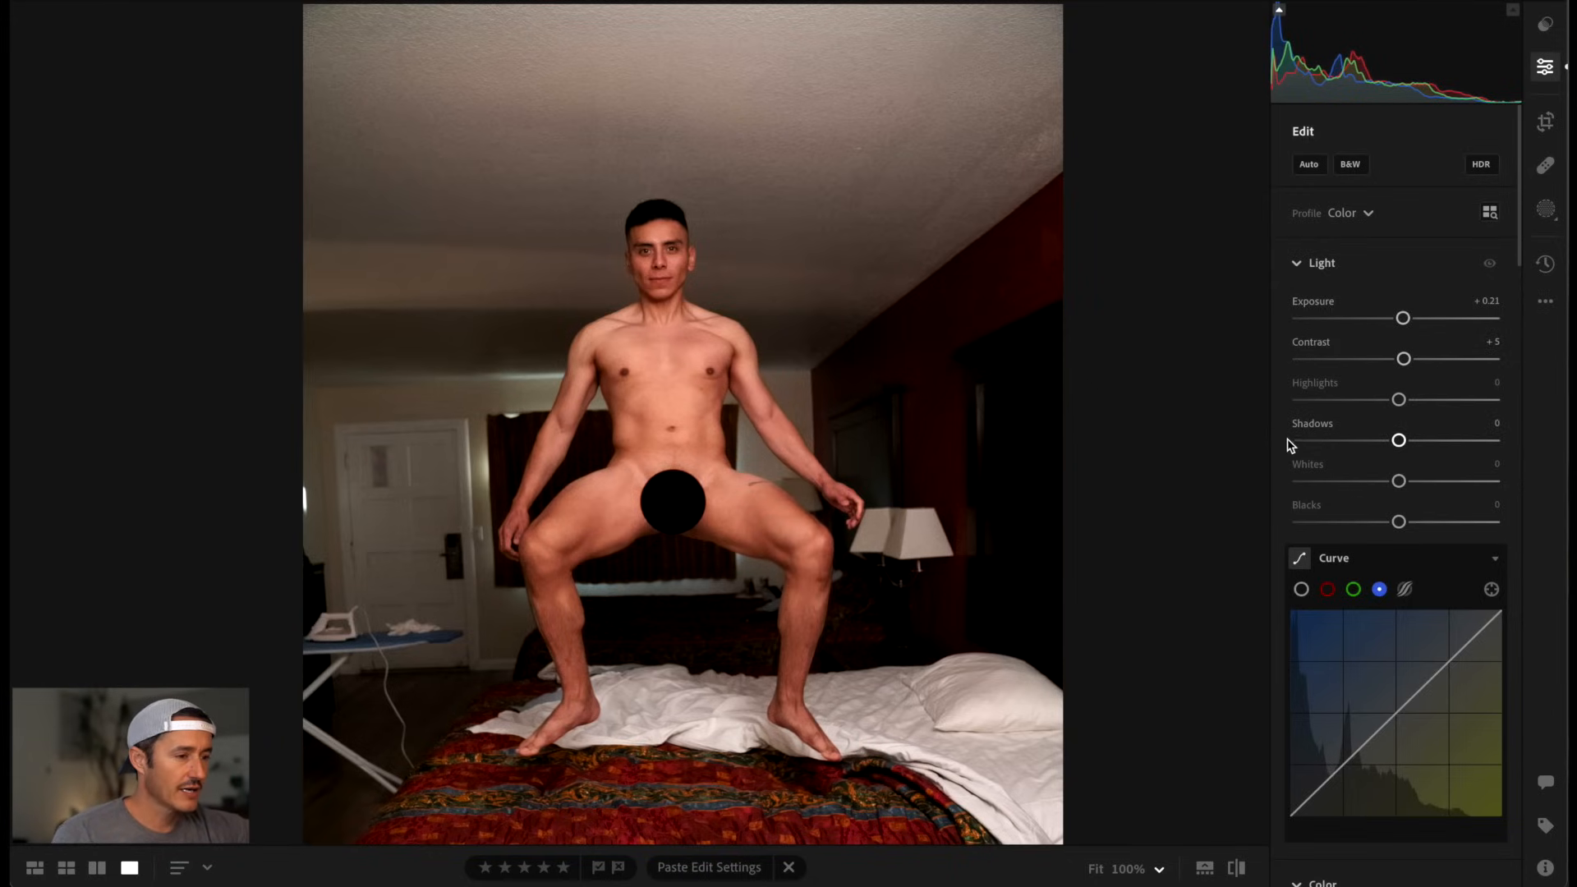
# - Fine-tune the tonal range with Highlights +14, Shadows +9, Whites +10 and Blacks -11
pyautogui.moveTo(1399, 399); pyautogui.dragTo(1414, 399)
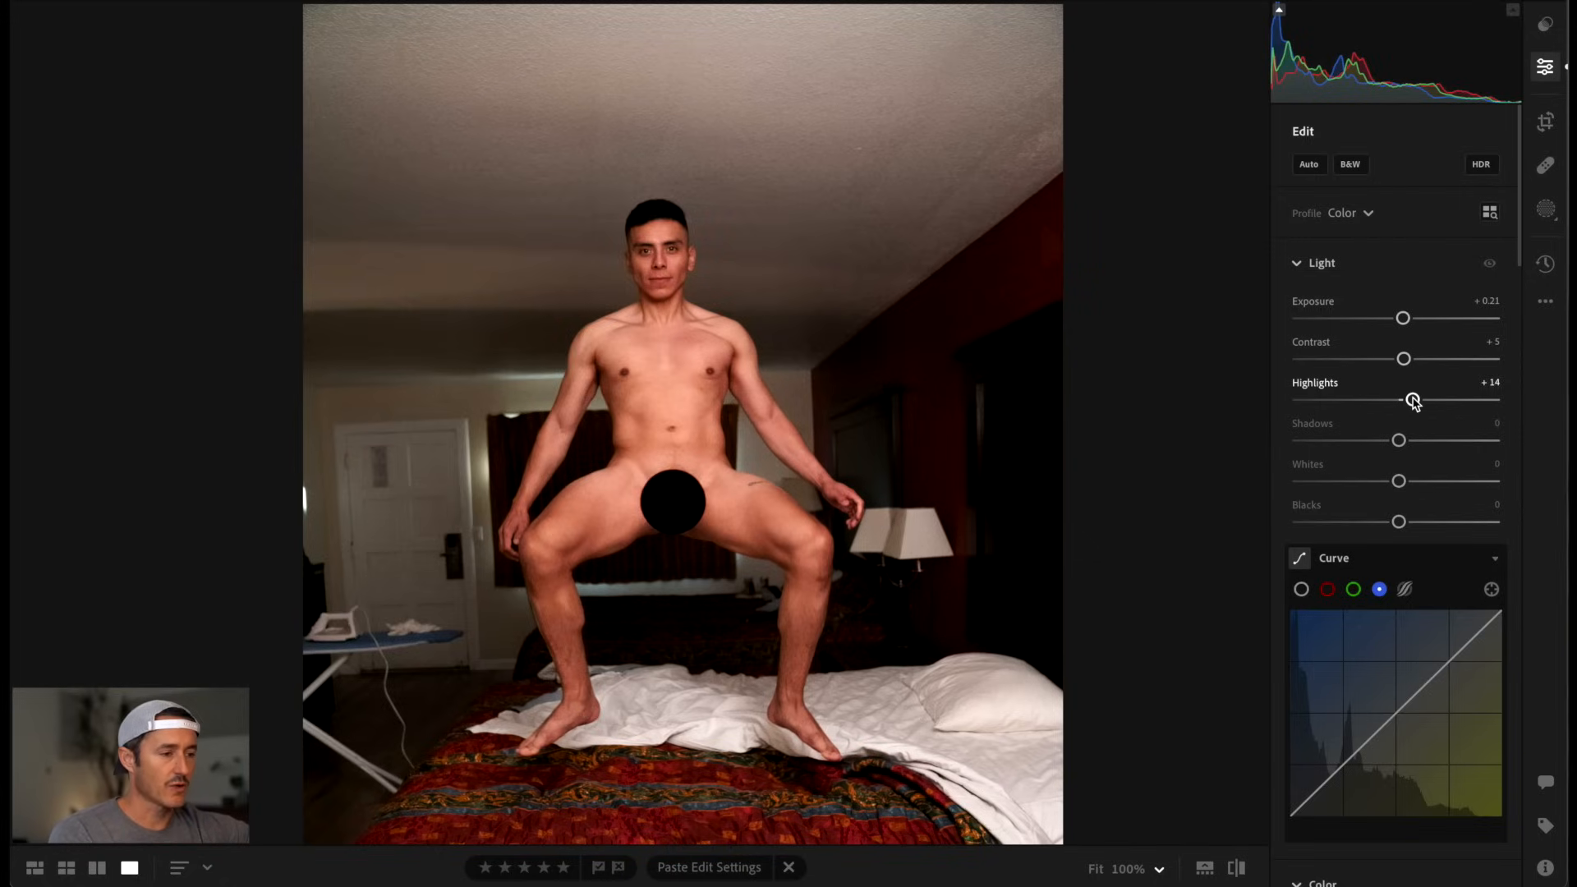
pyautogui.moveTo(1398, 440); pyautogui.dragTo(1408, 443)
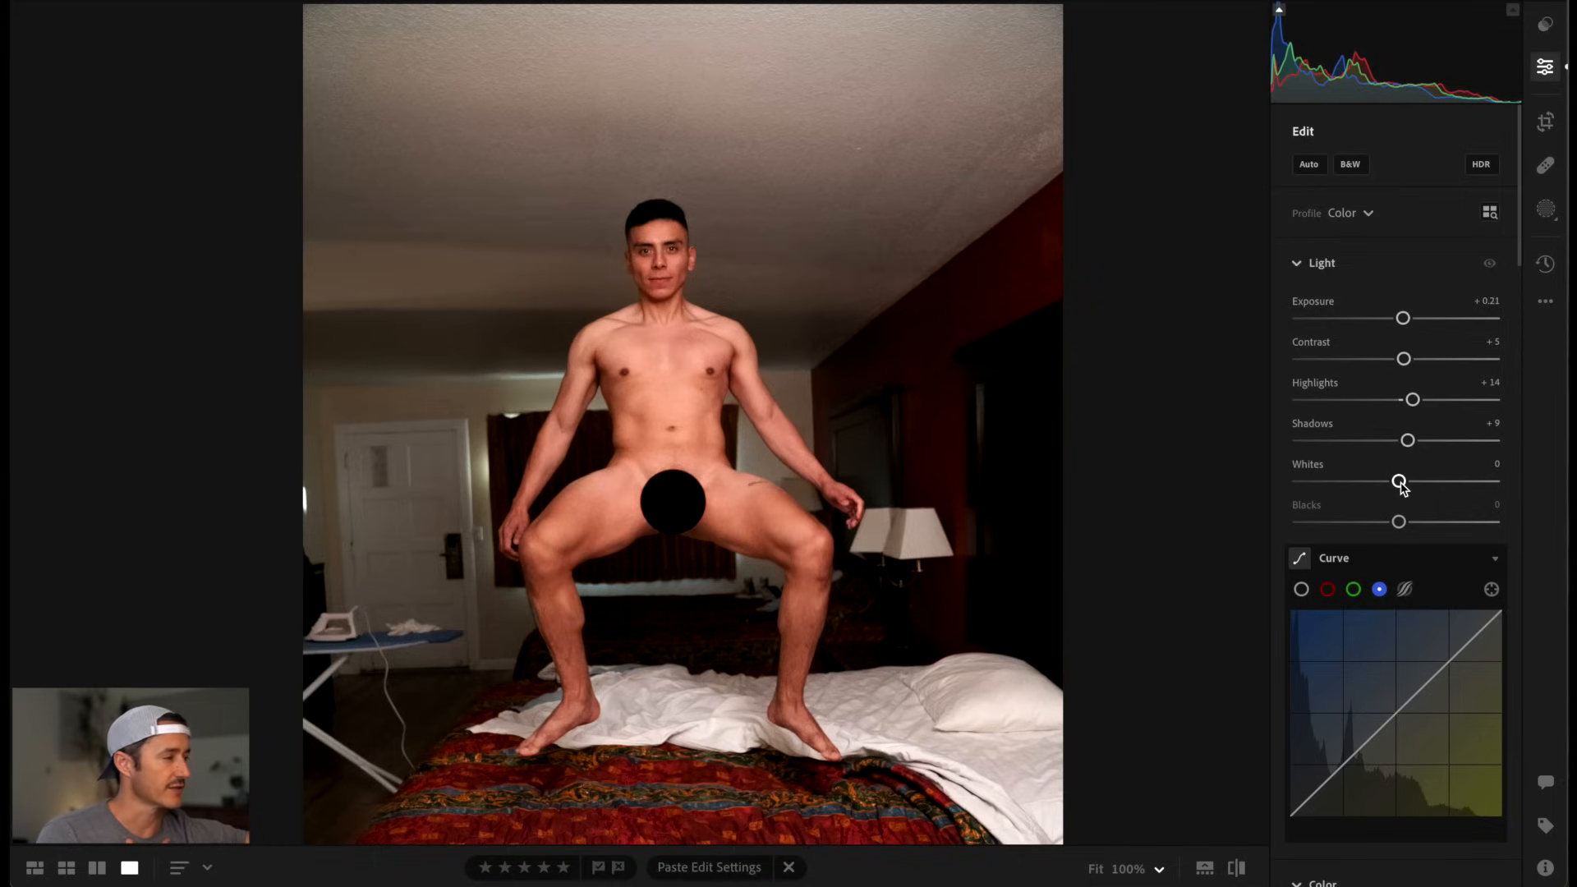
pyautogui.moveTo(1399, 484); pyautogui.dragTo(1387, 523)
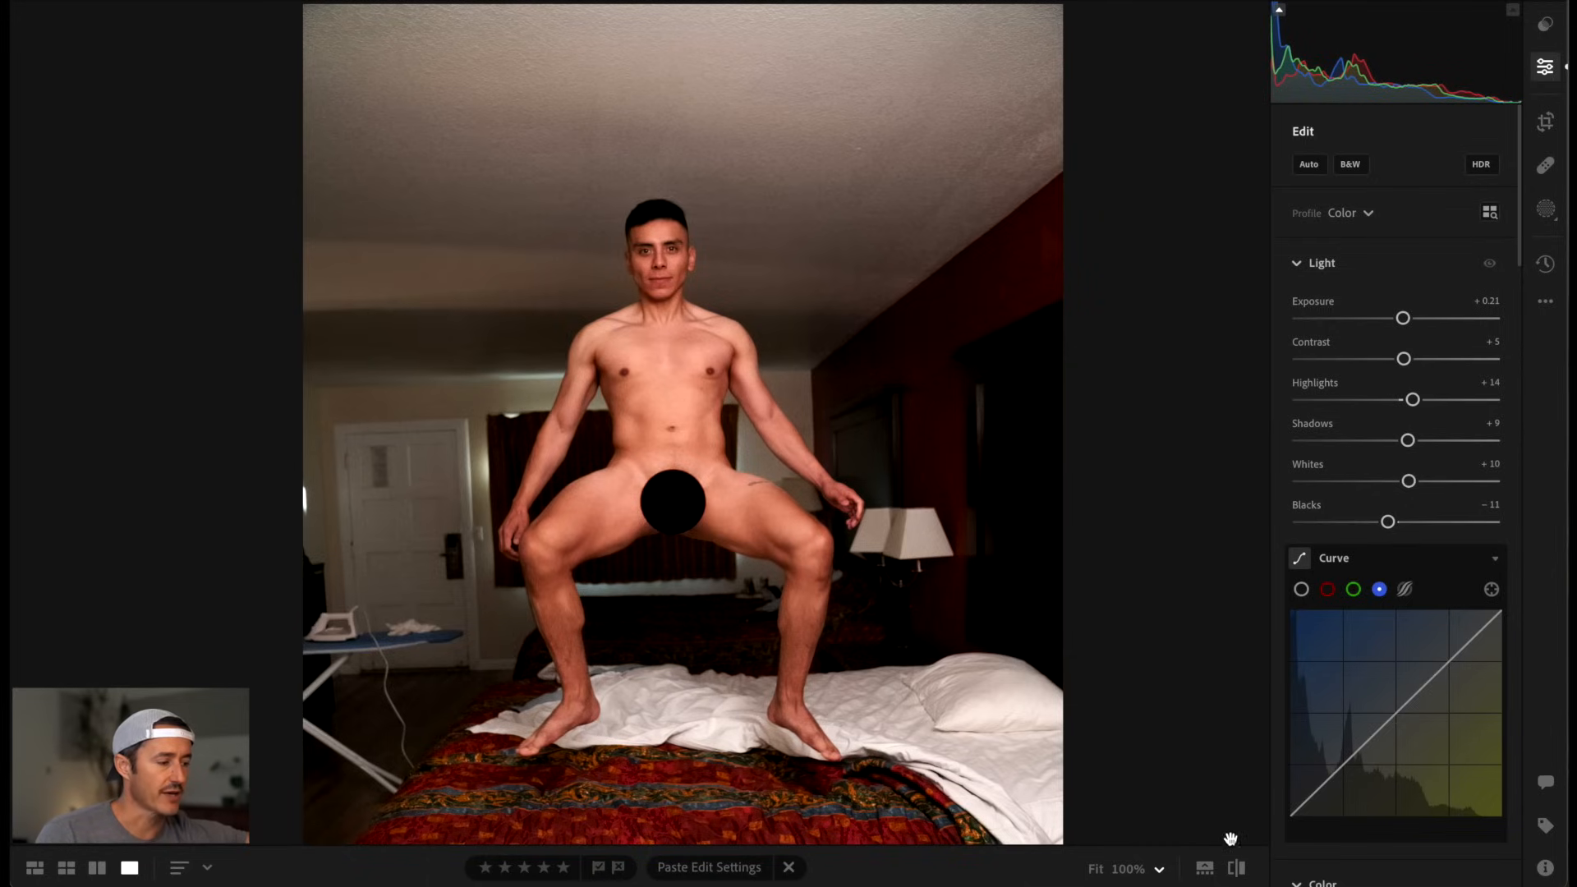
# - Compare the light adjustments with the original photo by toggling the before and after views
pyautogui.press('Right')
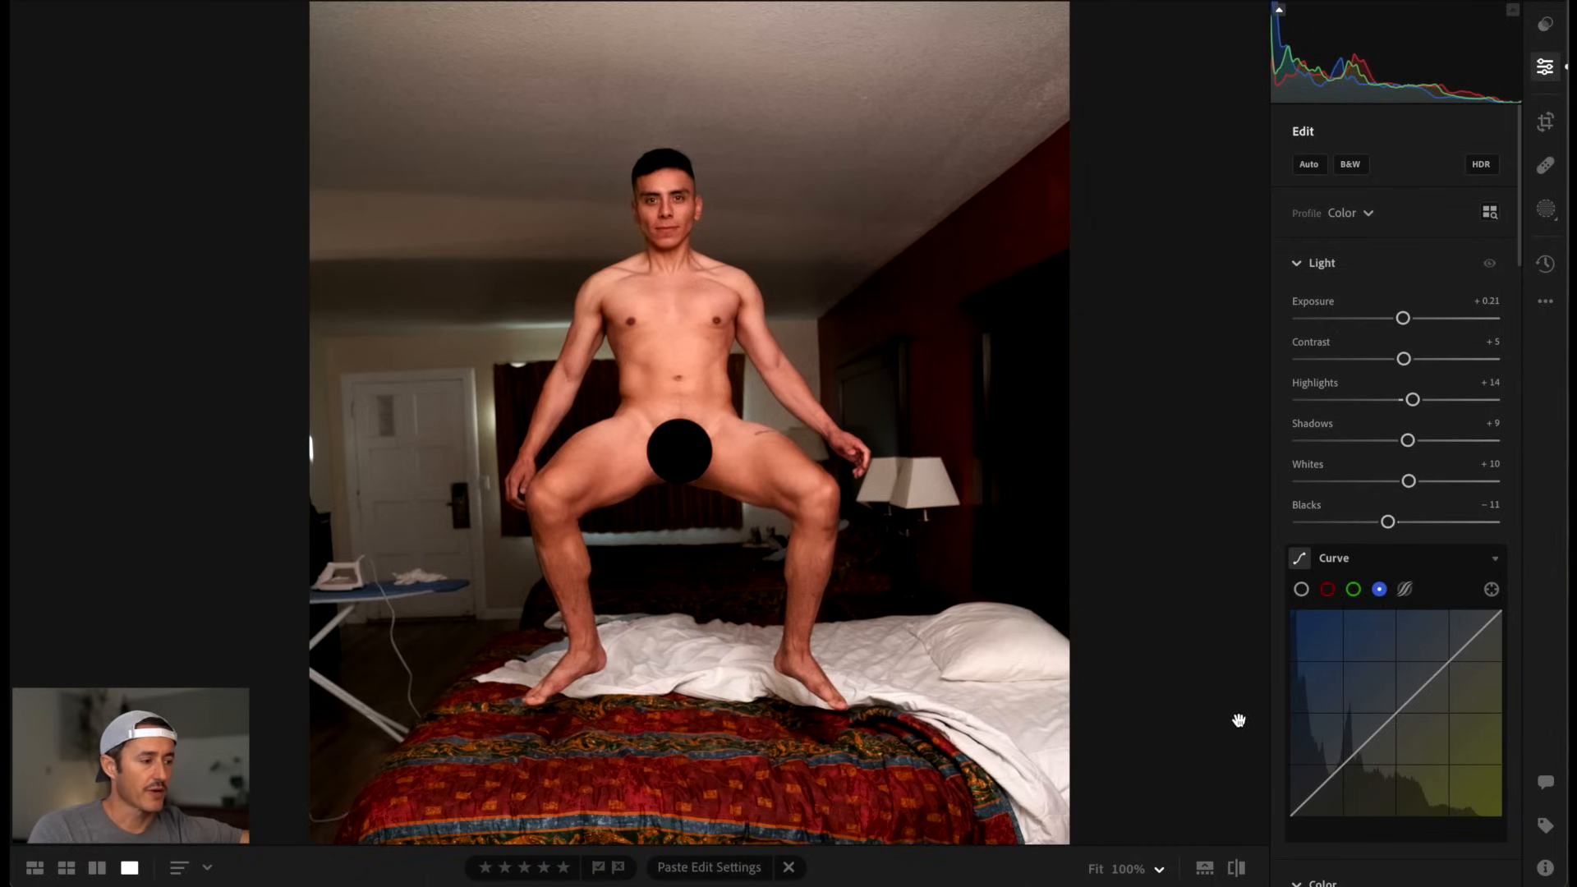
pyautogui.click(1238, 869)
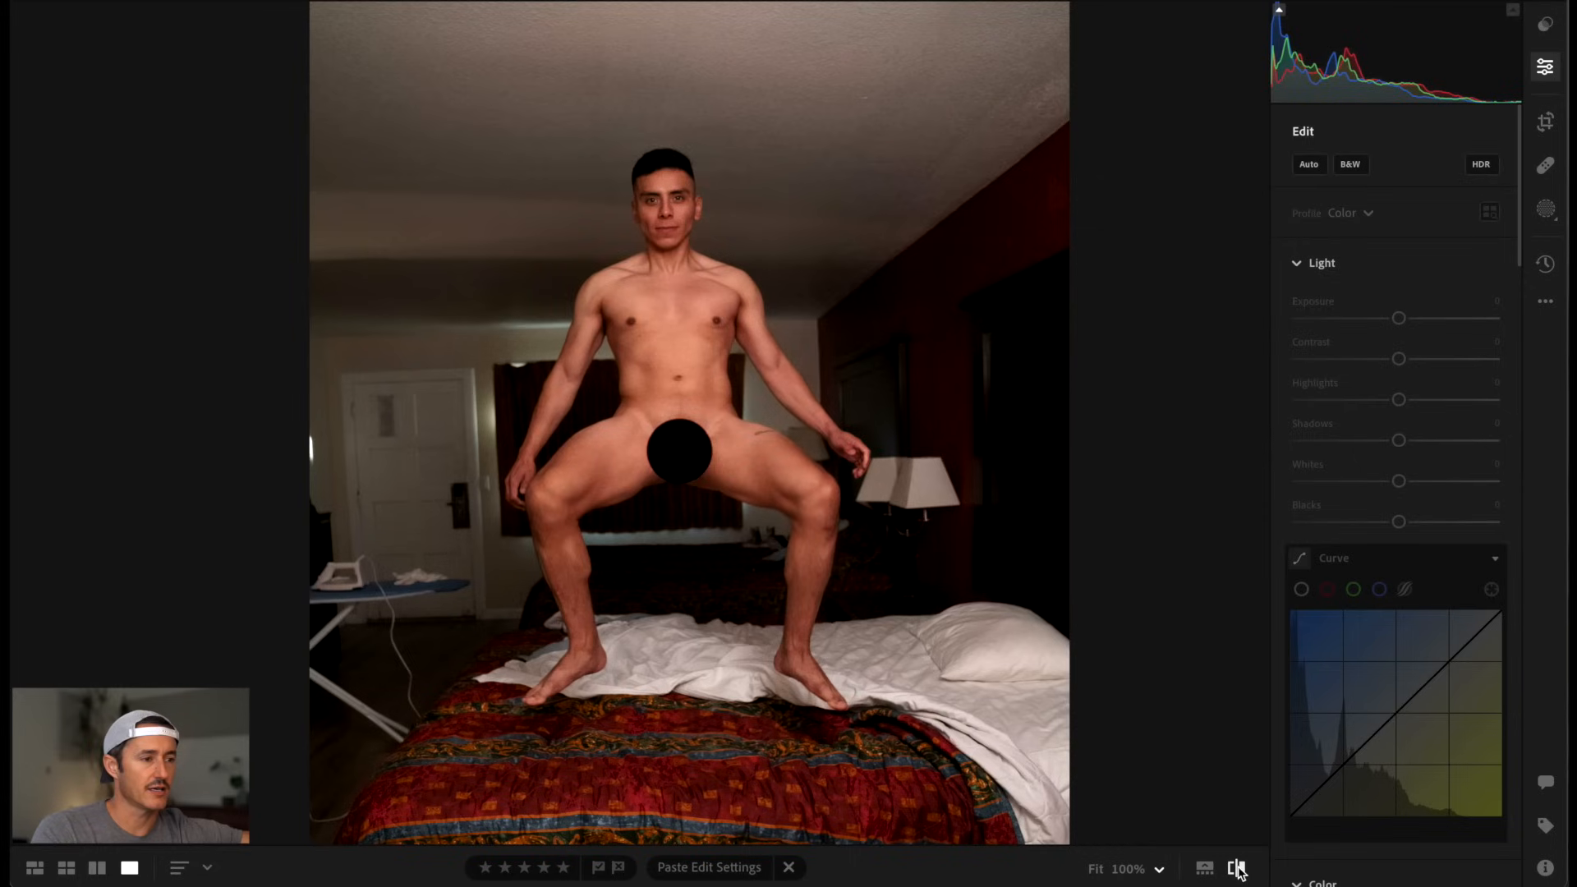
pyautogui.click(1238, 869)
pyautogui.click(1238, 869)
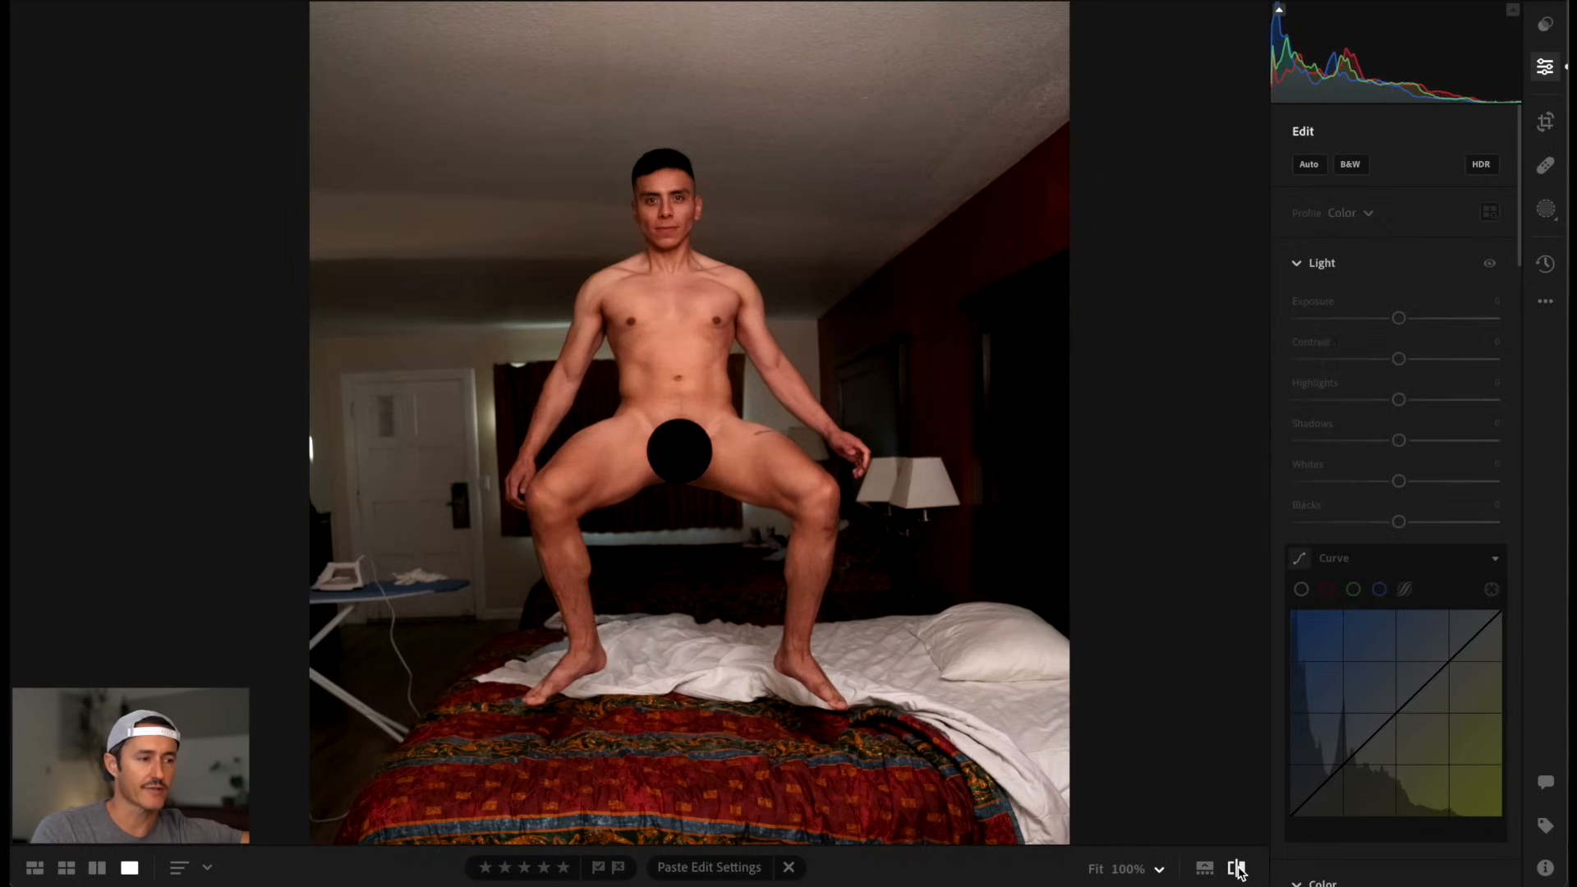
pyautogui.click(1237, 869)
pyautogui.click(1238, 869)
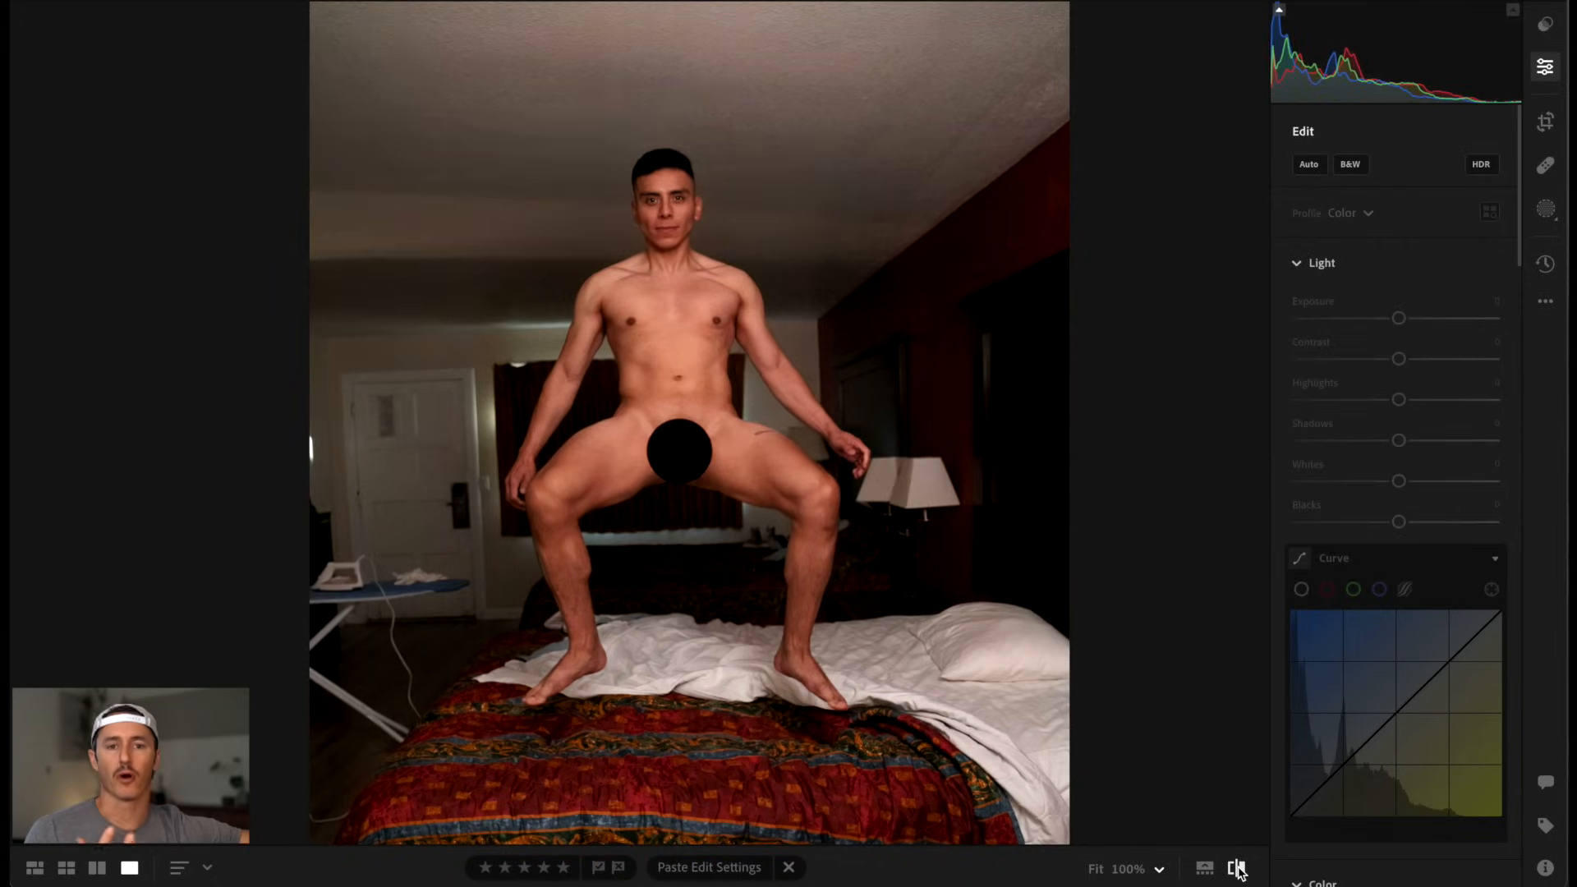
pyautogui.click(1238, 869)
# - Fade the deepest blacks by lifting the black end of the main point curve, and compare with the original
pyautogui.moveTo(1290, 637); pyautogui.dragTo(1301, 630)
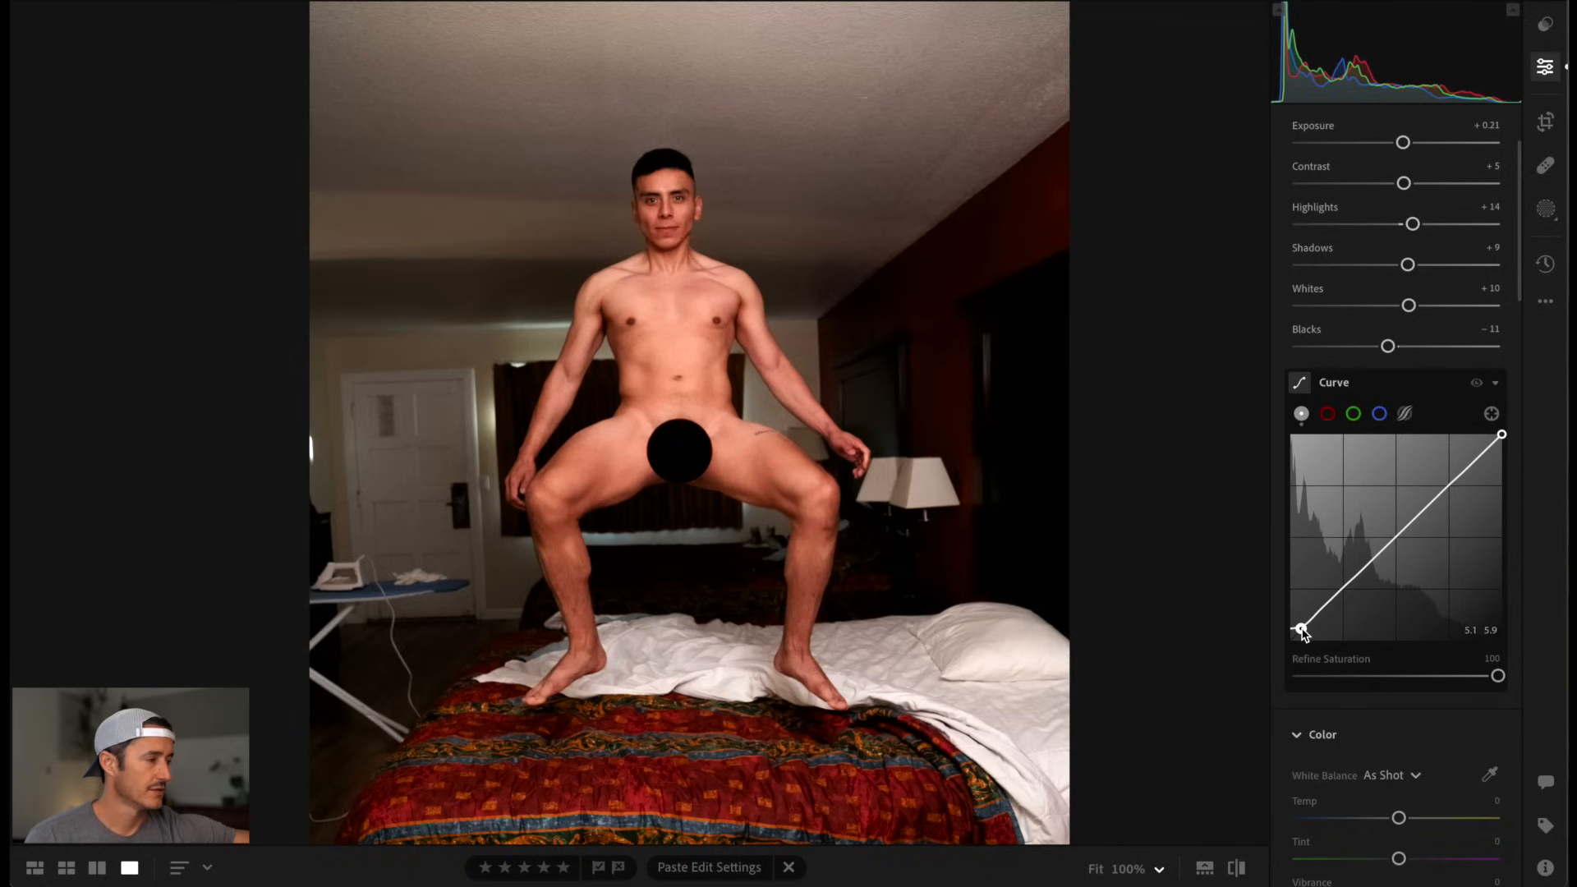
pyautogui.moveTo(1302, 631); pyautogui.dragTo(1303, 630)
pyautogui.click(1237, 869)
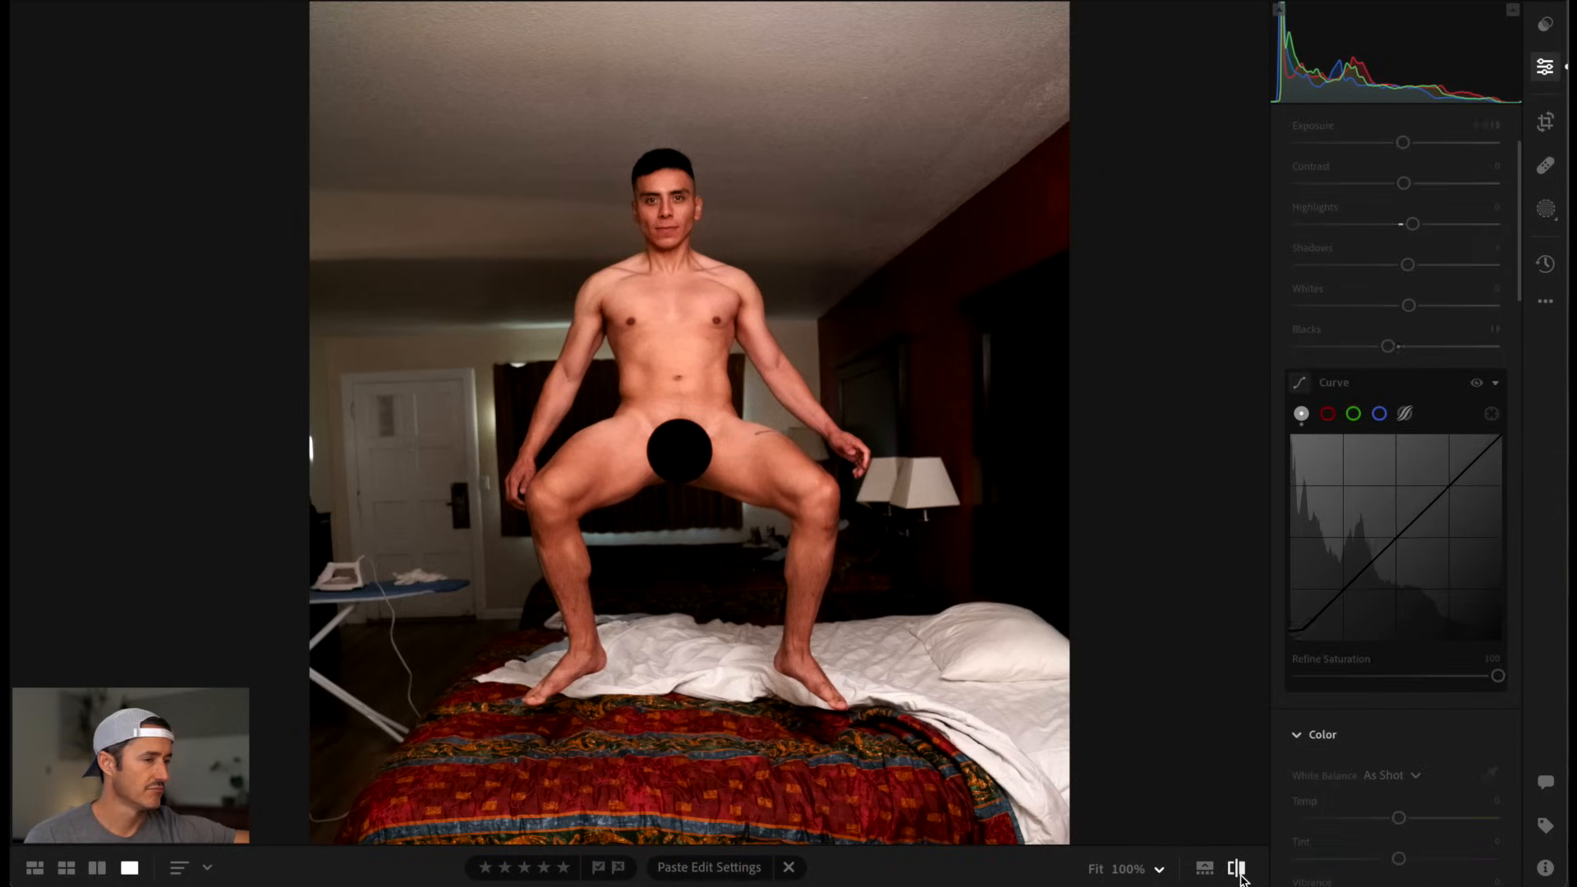
pyautogui.click(1241, 875)
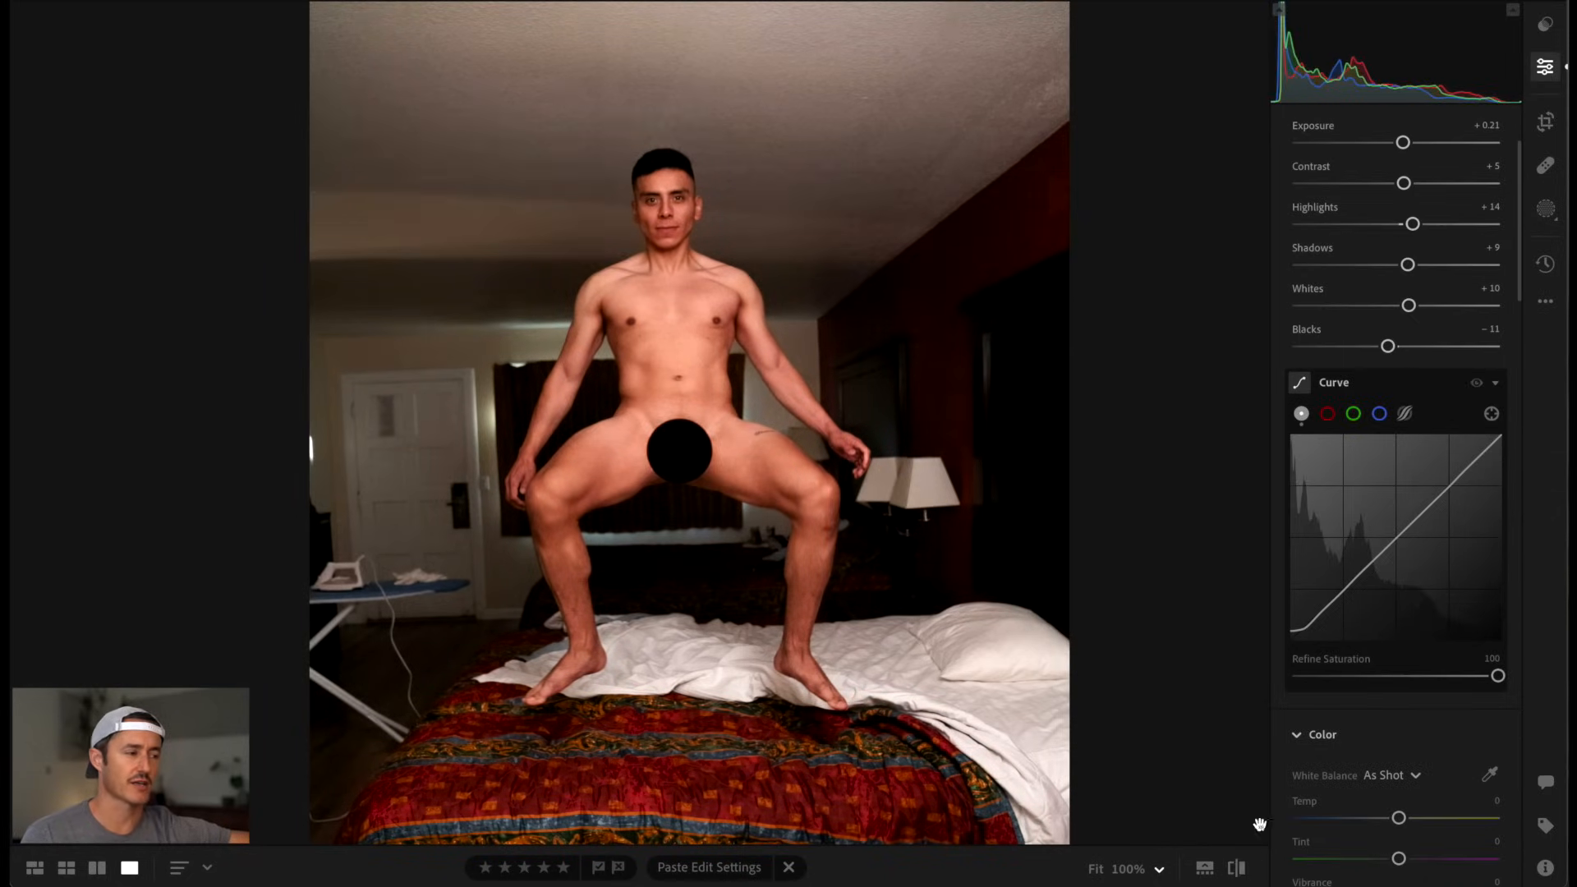
# - Add blue to the shadows by lifting the dark end of the blue channel curve with a point near its start
pyautogui.click(1380, 414)
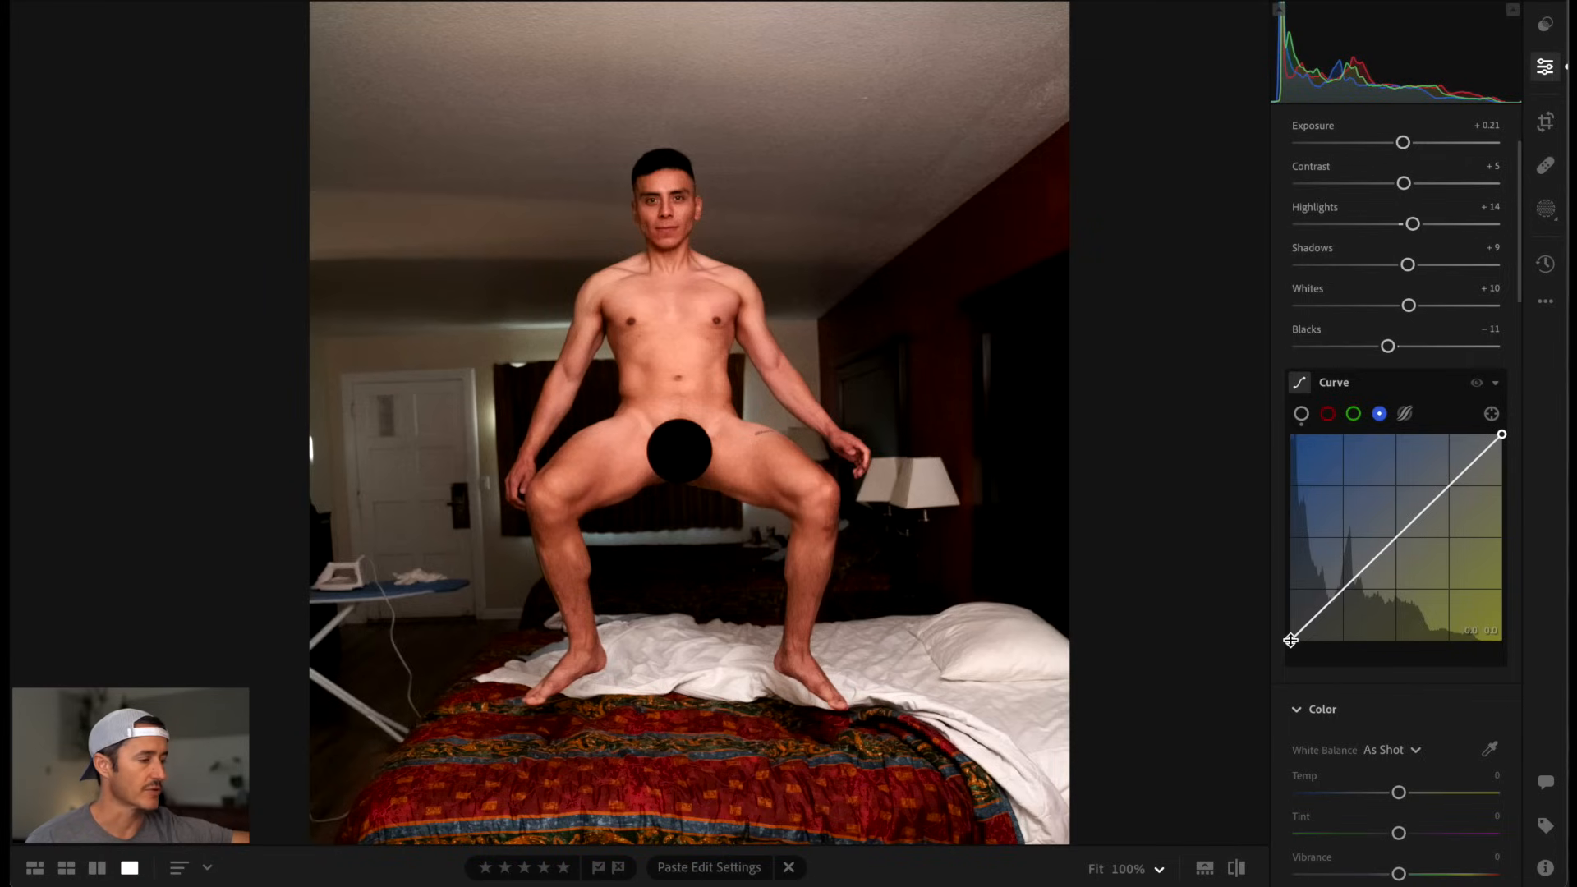
pyautogui.moveTo(1290, 640); pyautogui.dragTo(1306, 624)
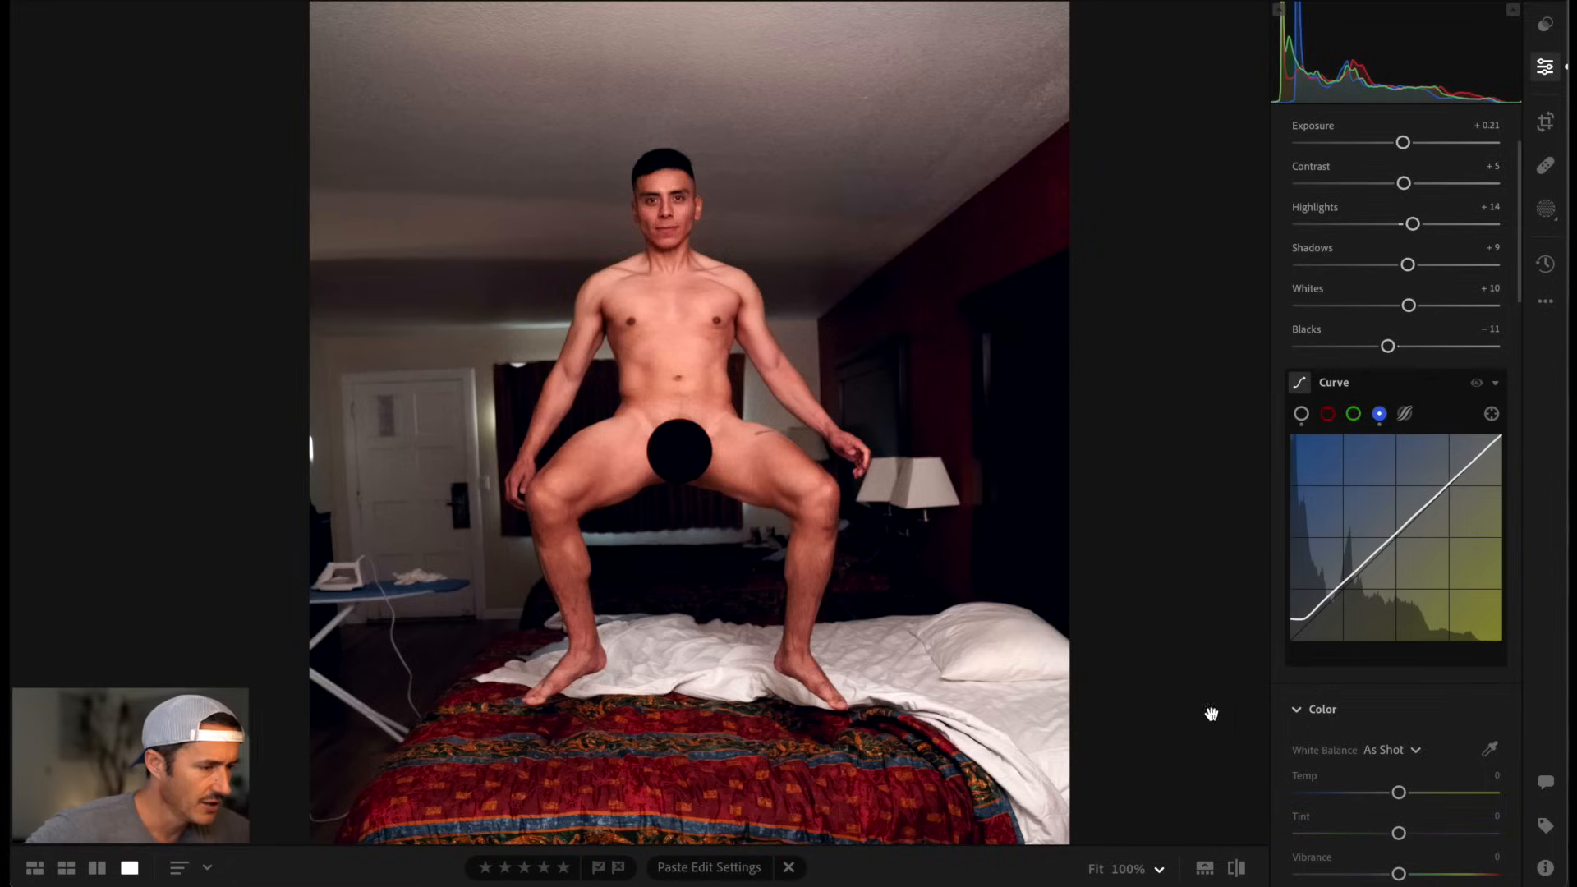
# - Compare the curve-adjusted photo with the original and inspect the shadow tones across the whole image
pyautogui.scroll(-2, 976, 531)
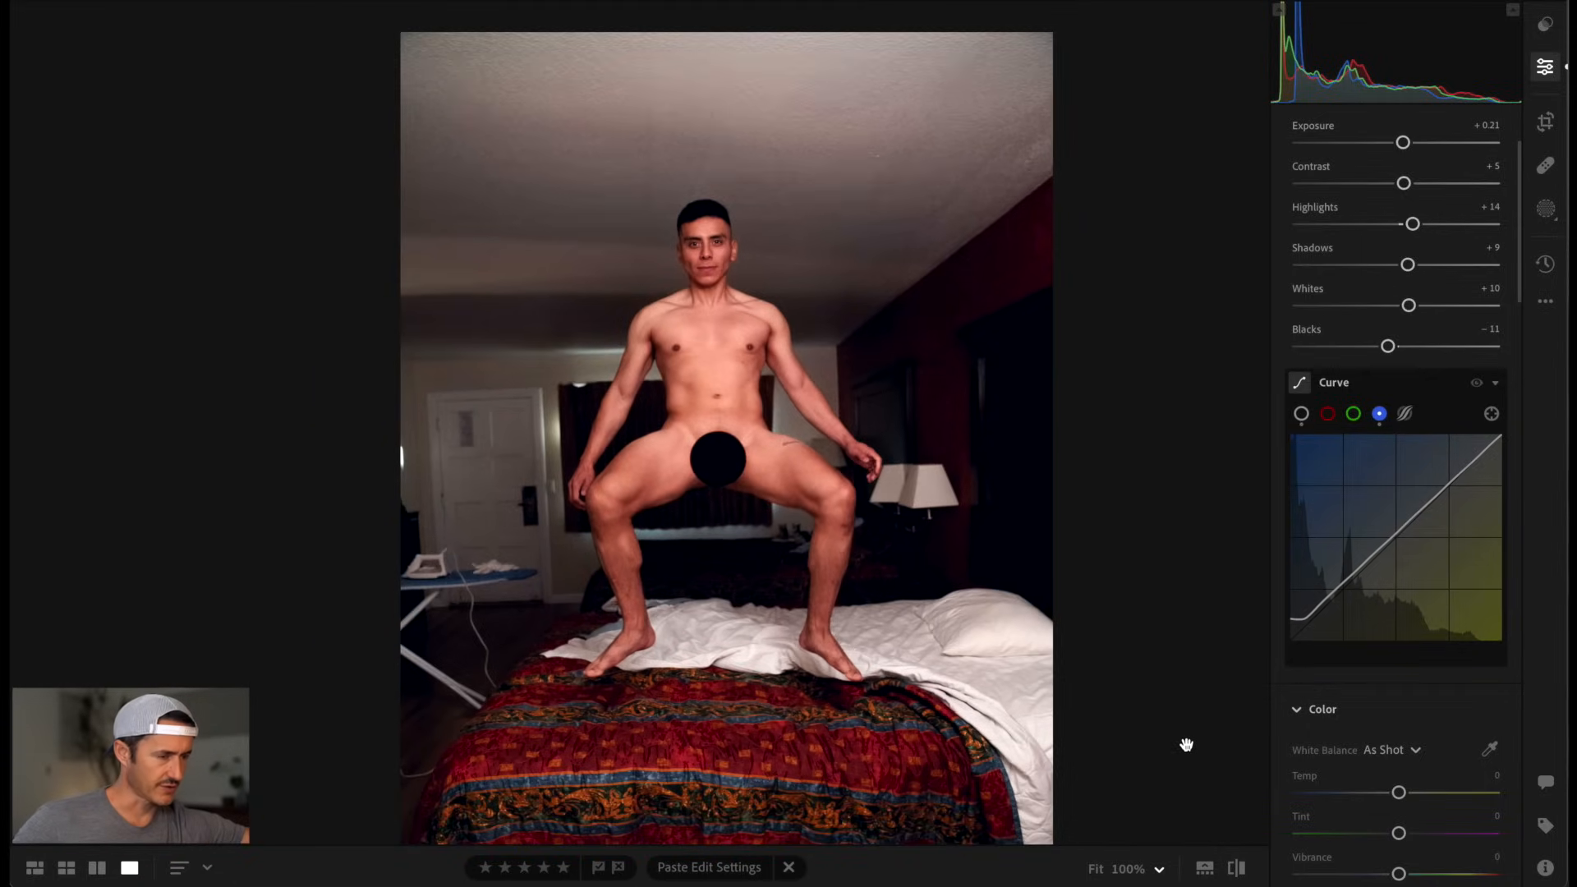
pyautogui.click(1236, 869)
pyautogui.click(1236, 869)
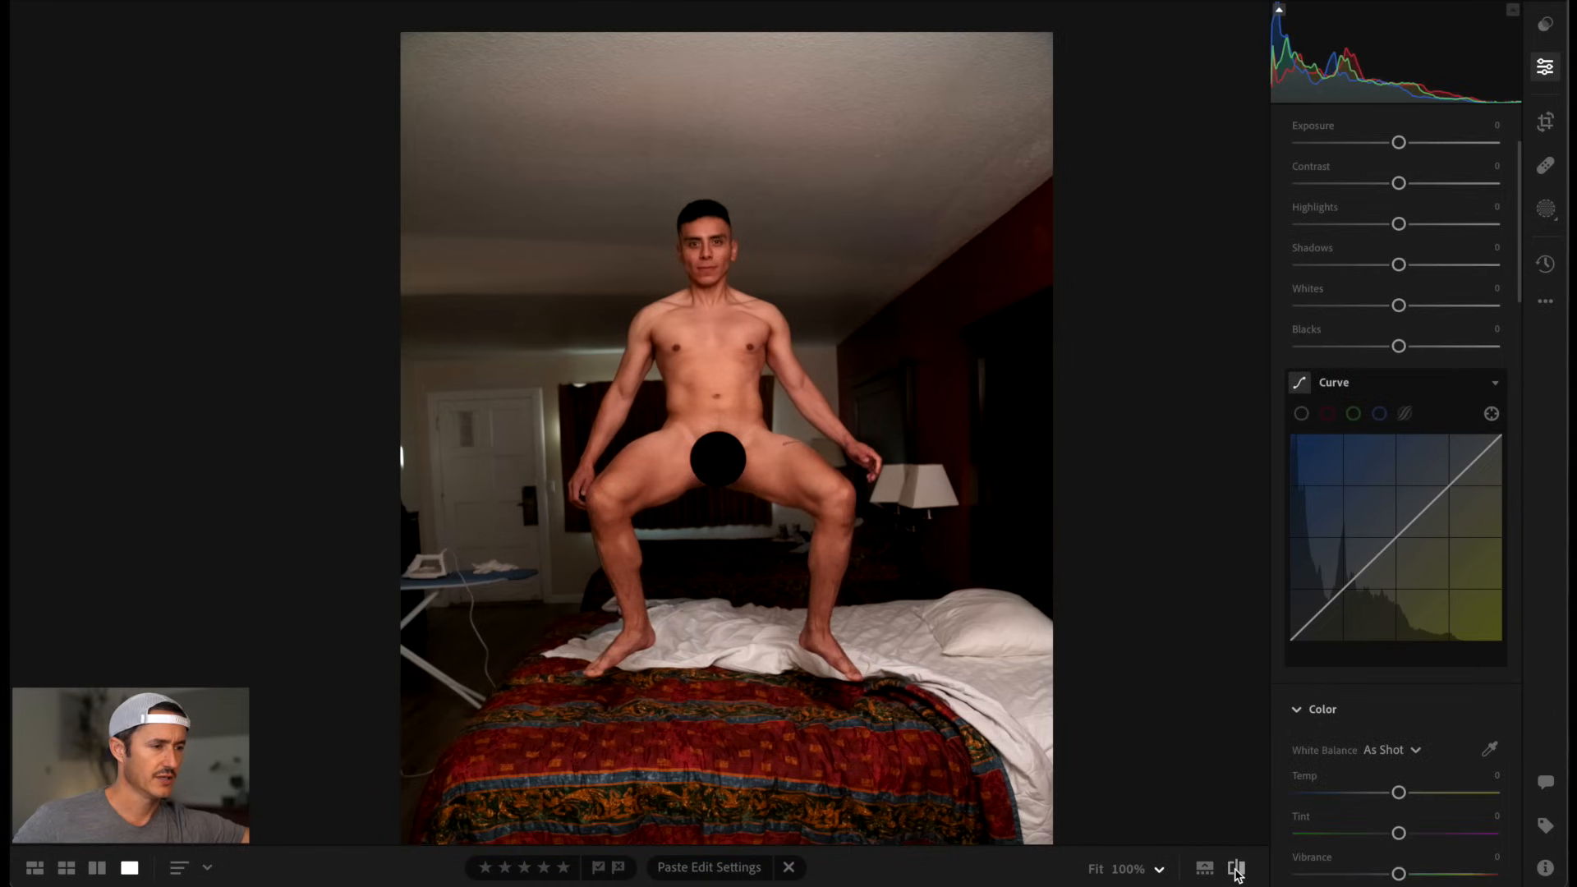
pyautogui.click(1236, 868)
pyautogui.click(1236, 869)
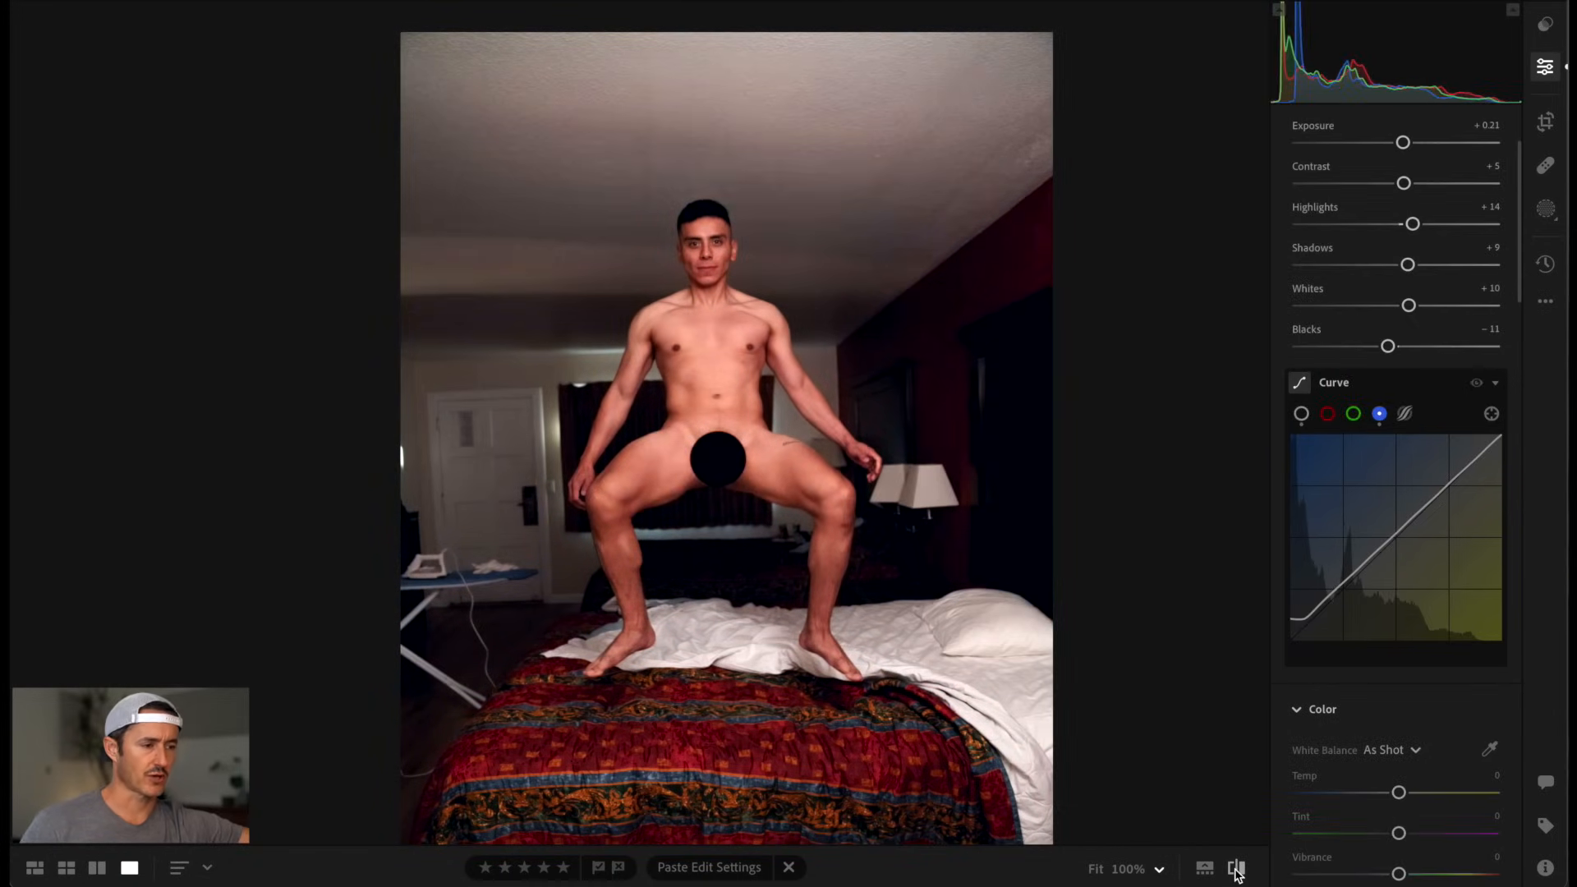
pyautogui.click(1236, 869)
pyautogui.click(1236, 869)
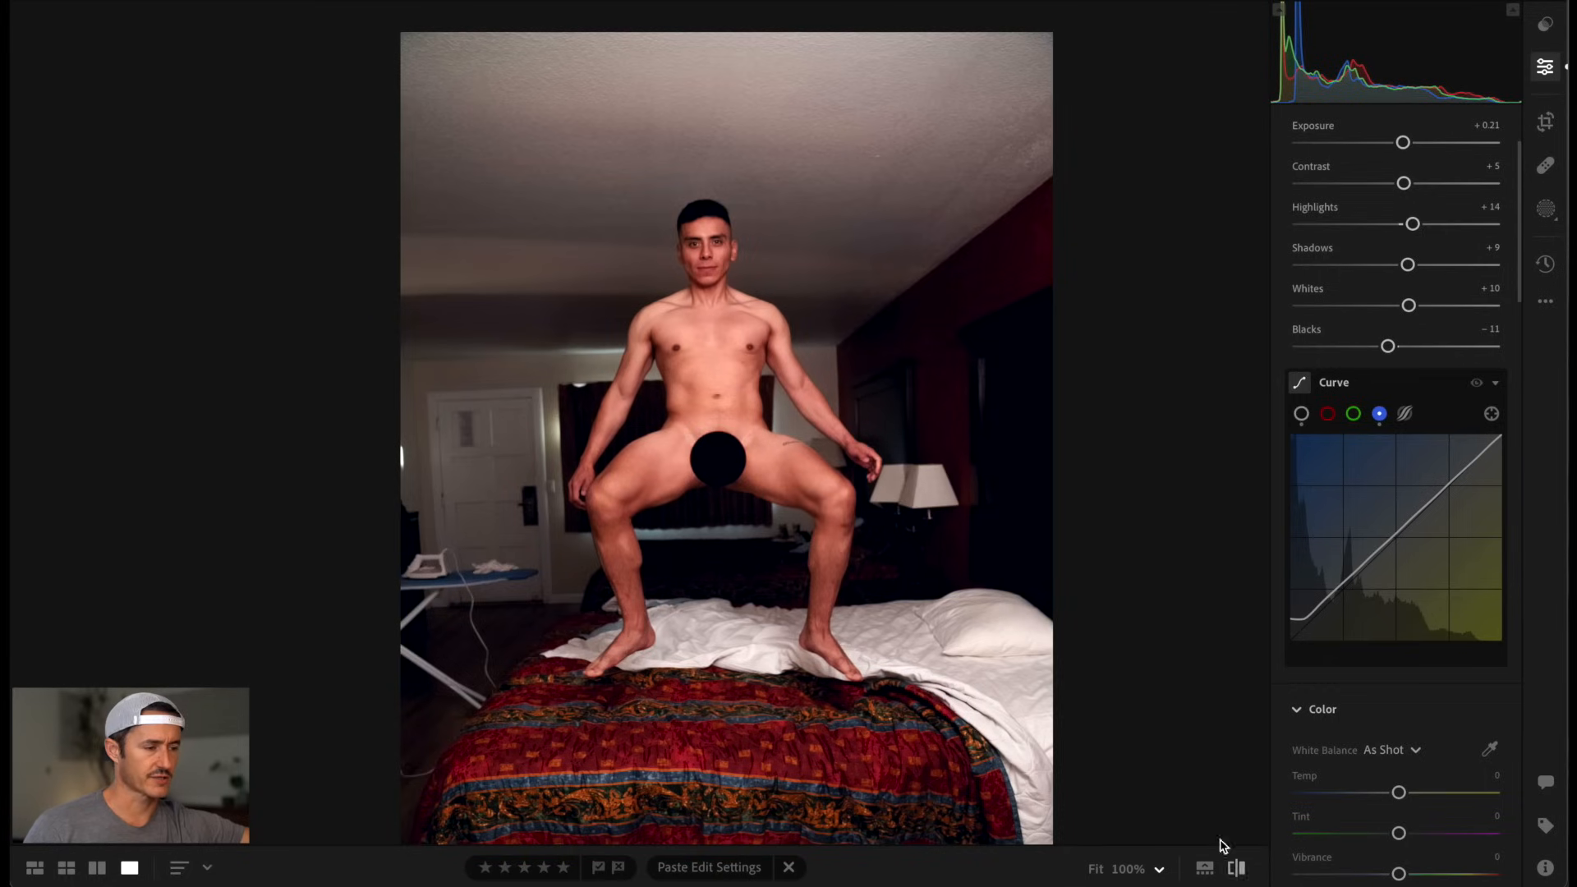
pyautogui.hscroll(-2, 1000, 426)
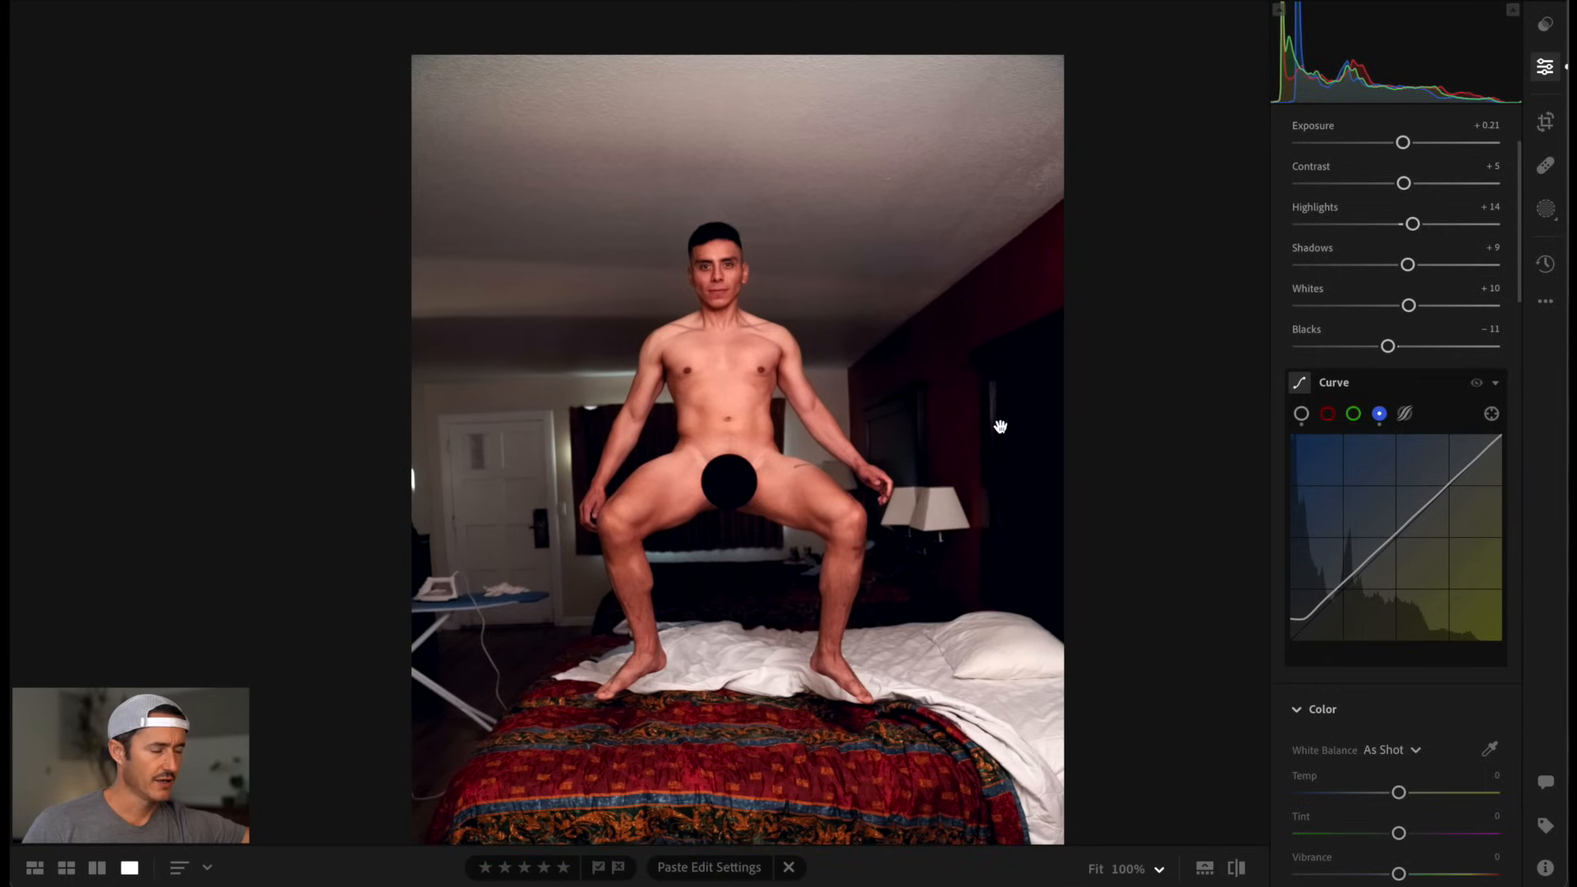
pyautogui.scroll(-5, 1000, 426)
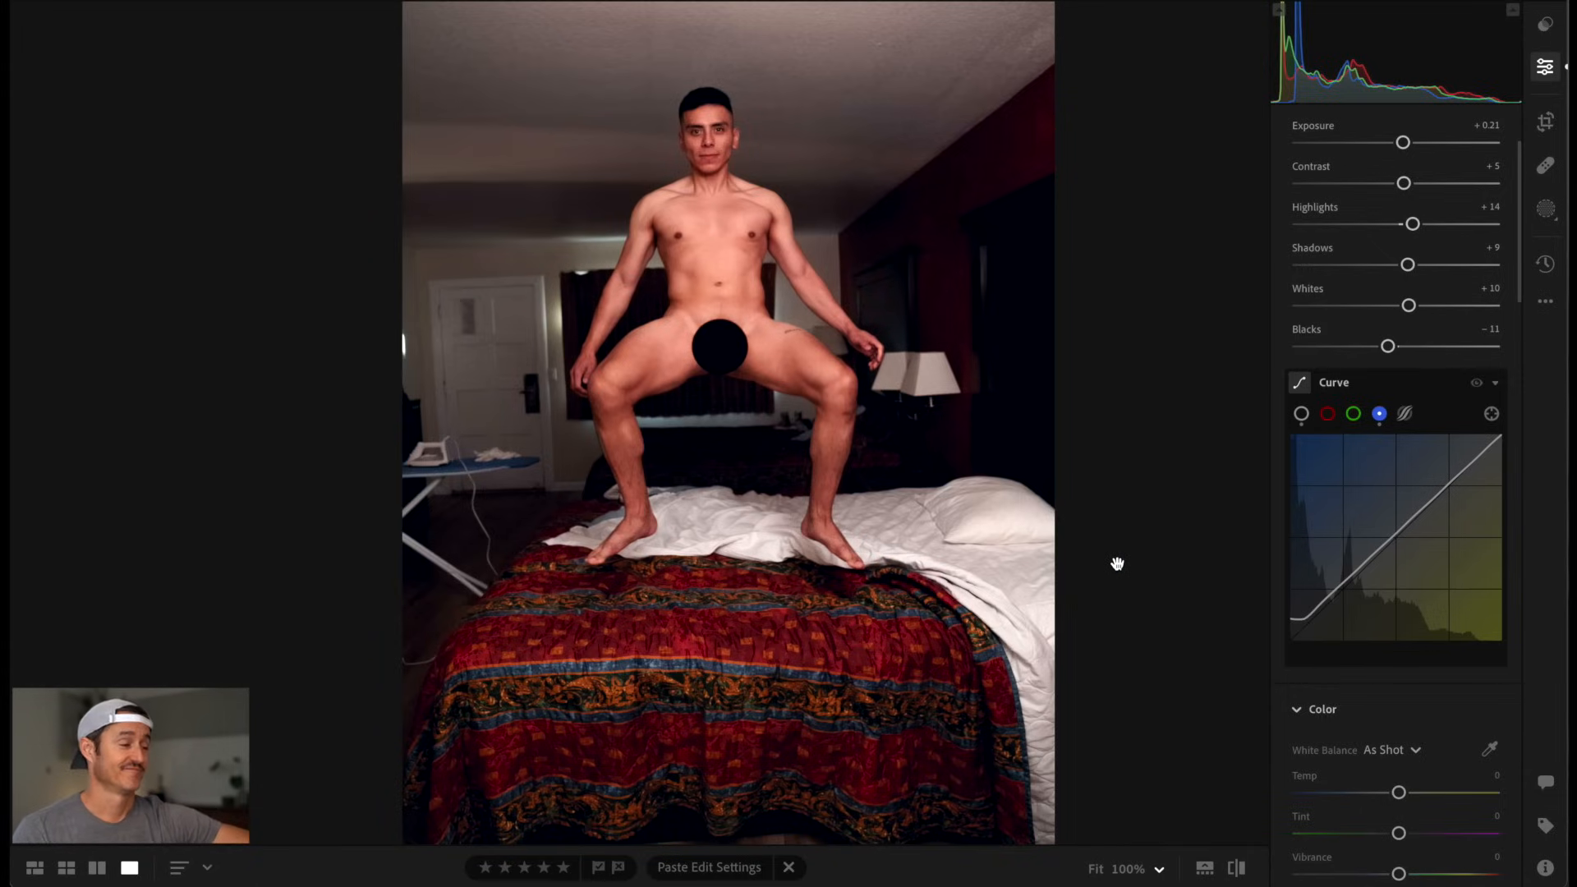
# - Keep the lifted blue curve point, set the white balance Temp to +6, and compare with the original
pyautogui.doubleClick(1301, 622)
pyautogui.hotkey('ctrl', 'z')
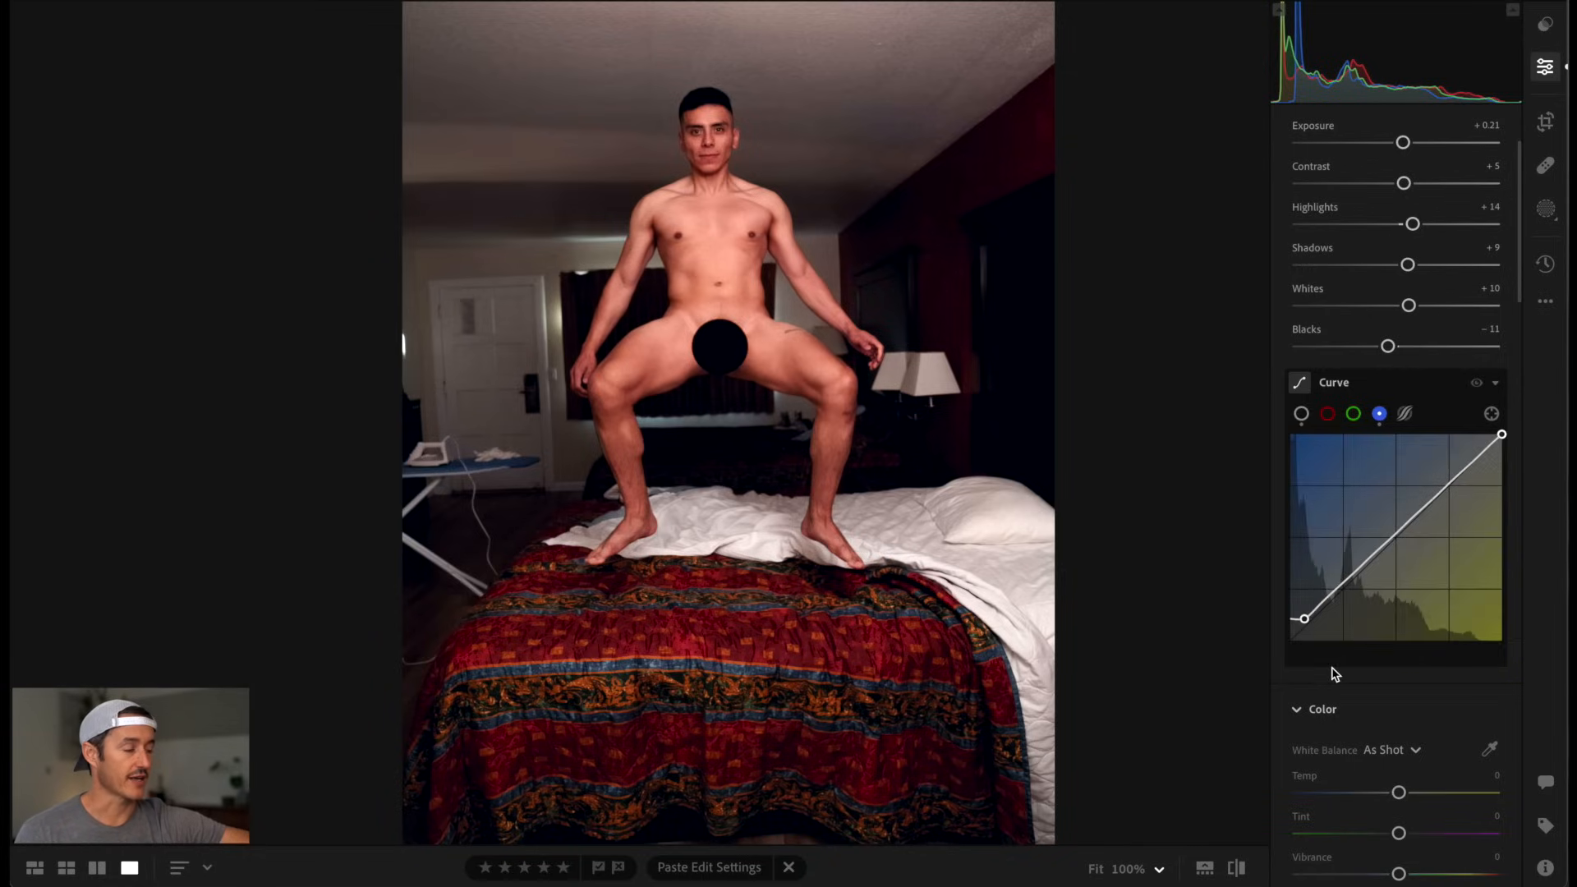
pyautogui.scroll(-3, 1335, 669)
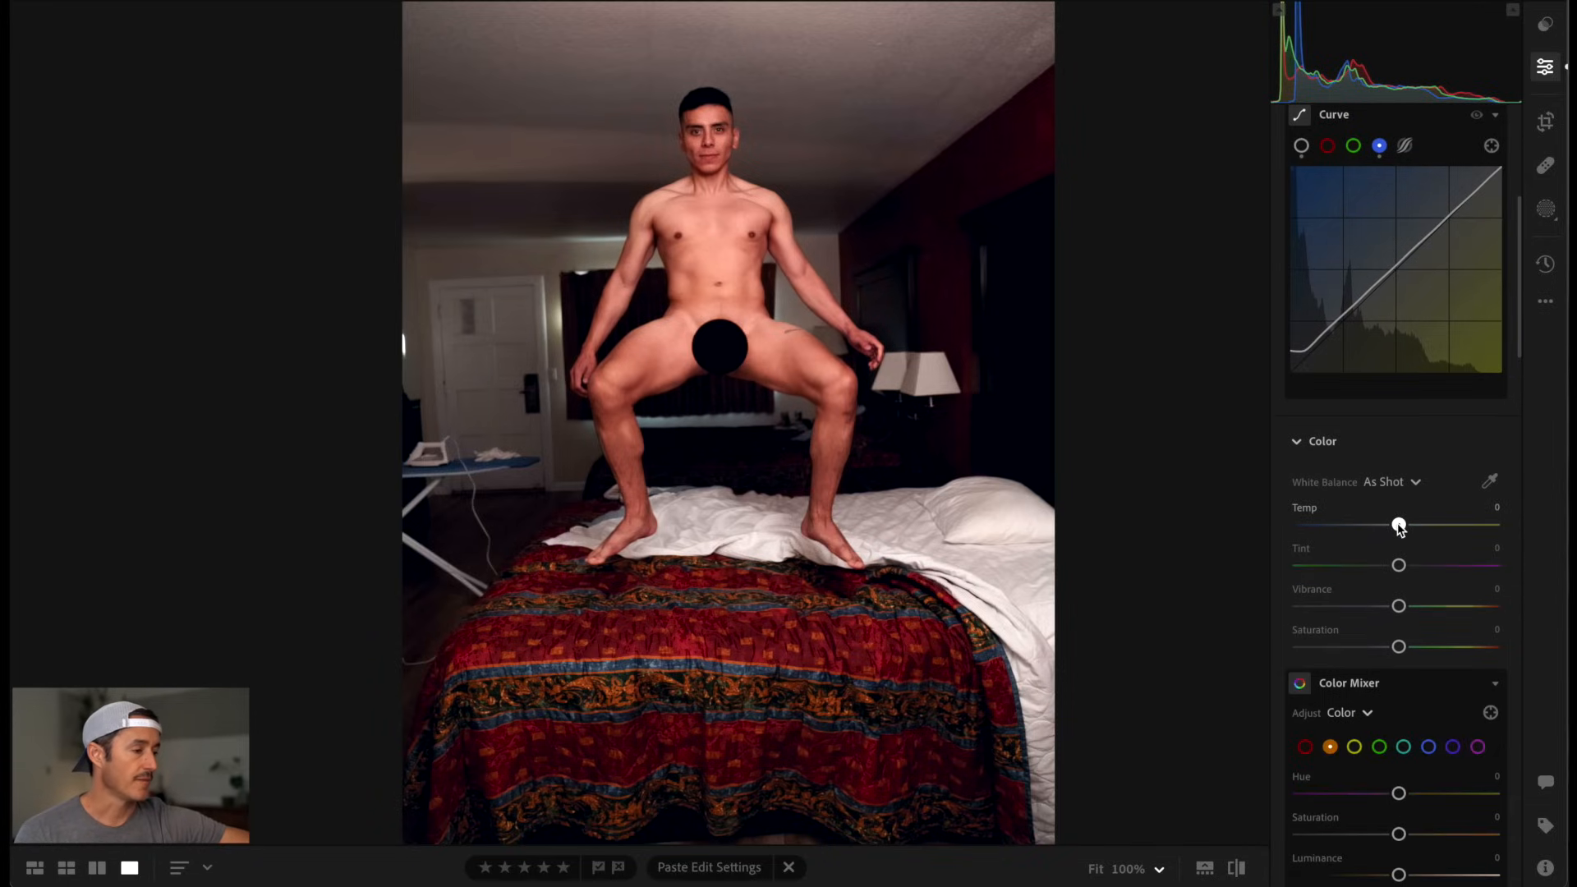
pyautogui.moveTo(1400, 528)
pyautogui.mouseDown()
pyautogui.moveTo(1423, 530)
pyautogui.moveTo(1405, 529)
pyautogui.mouseUp()
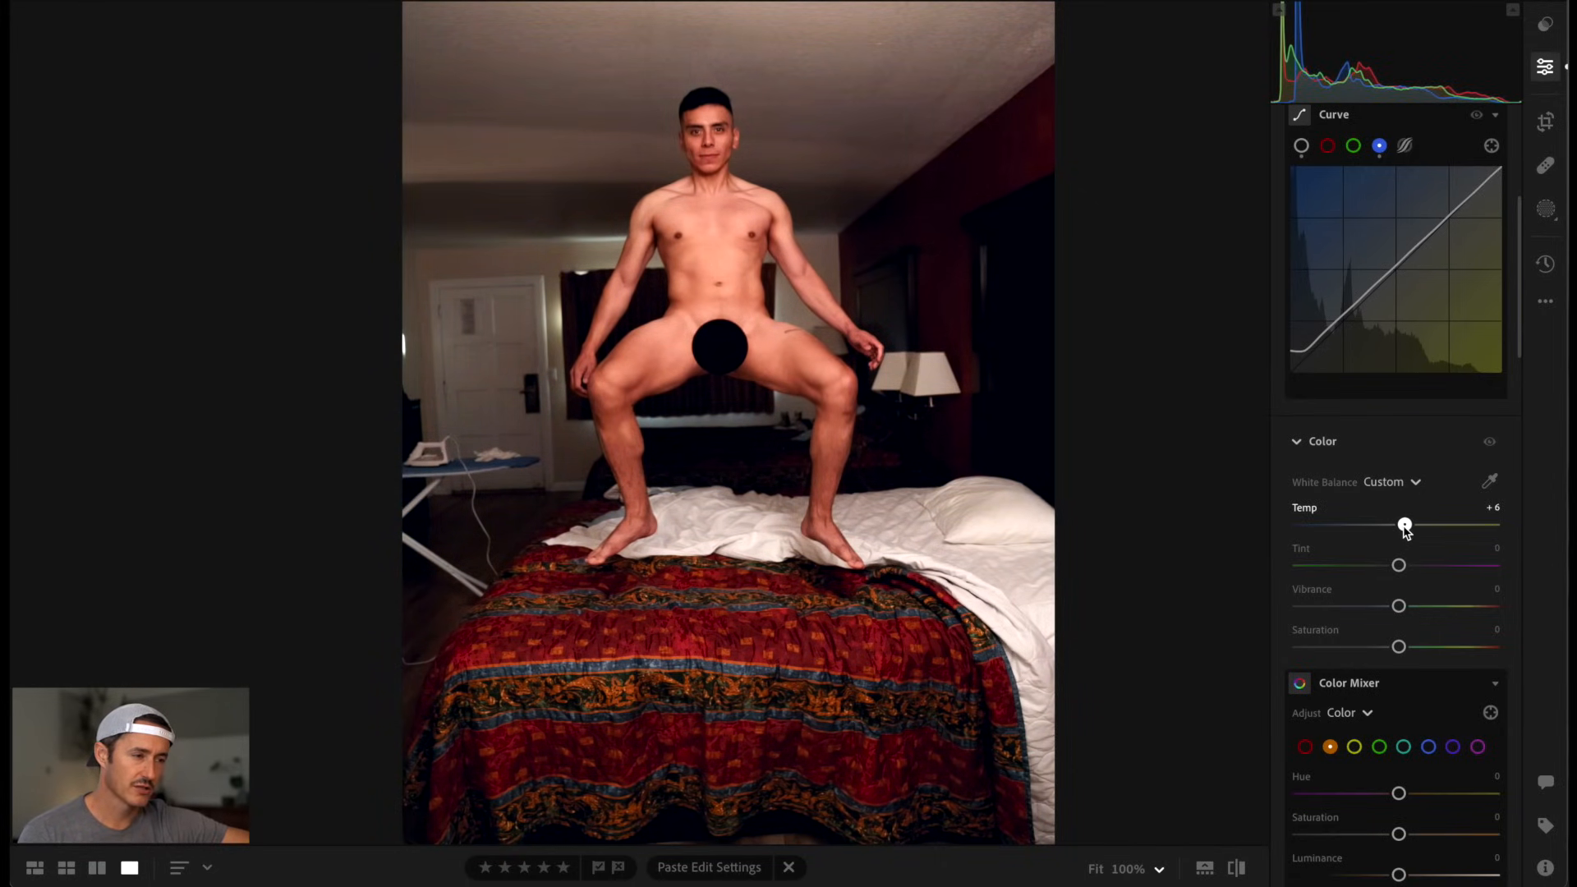
pyautogui.moveTo(1236, 868); pyautogui.dragTo(1238, 874)
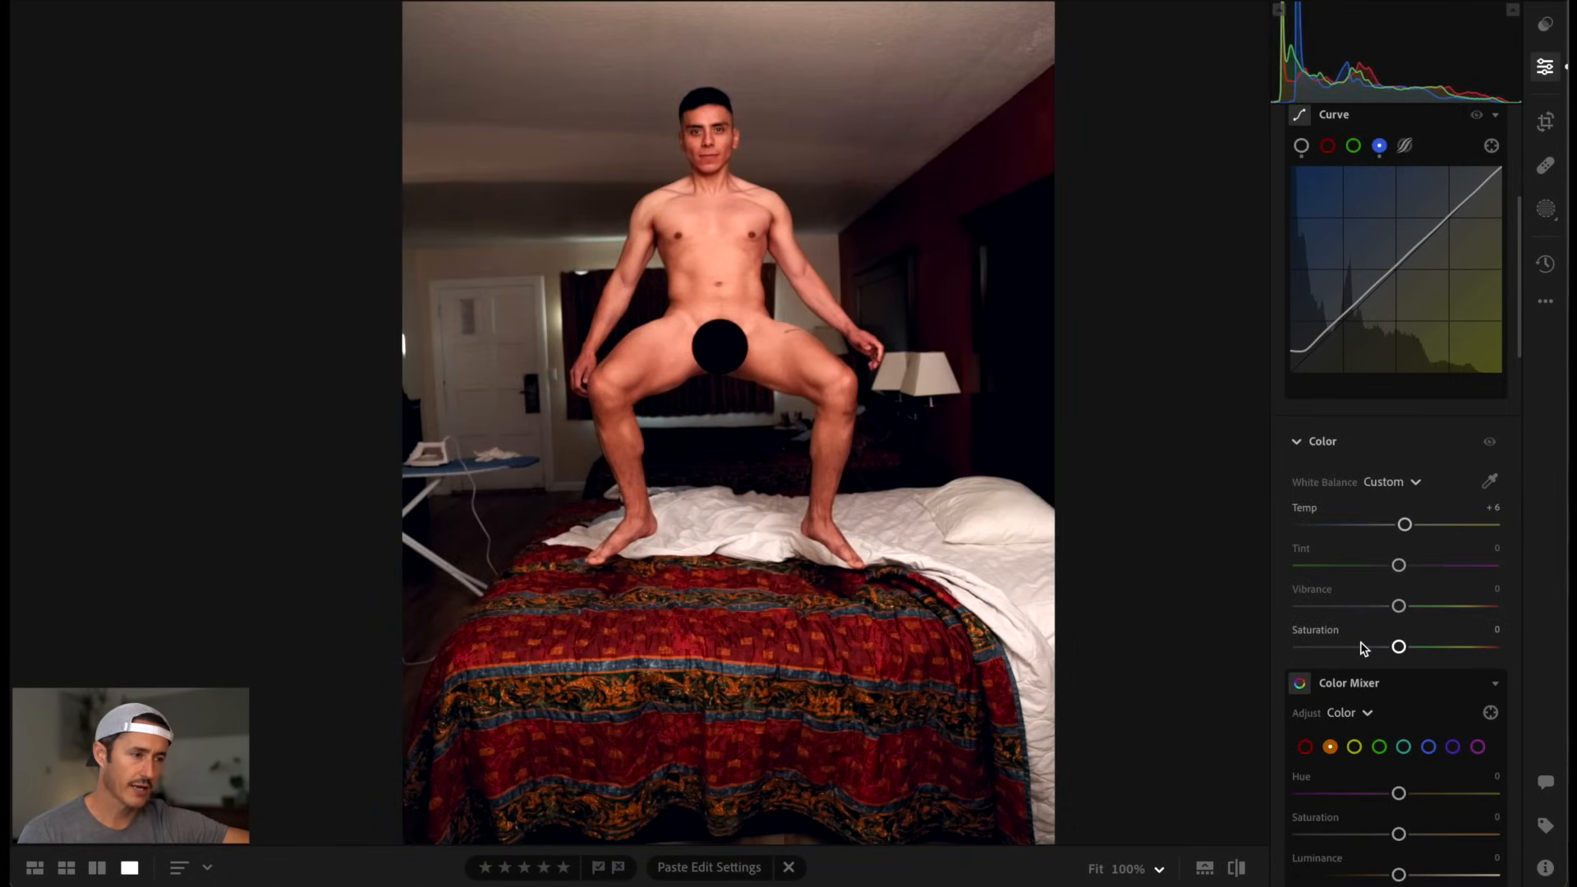
# - Inspect the subject's skin up close and across the whole photo, and raise the Vibrance to +25
pyautogui.click(597, 182)
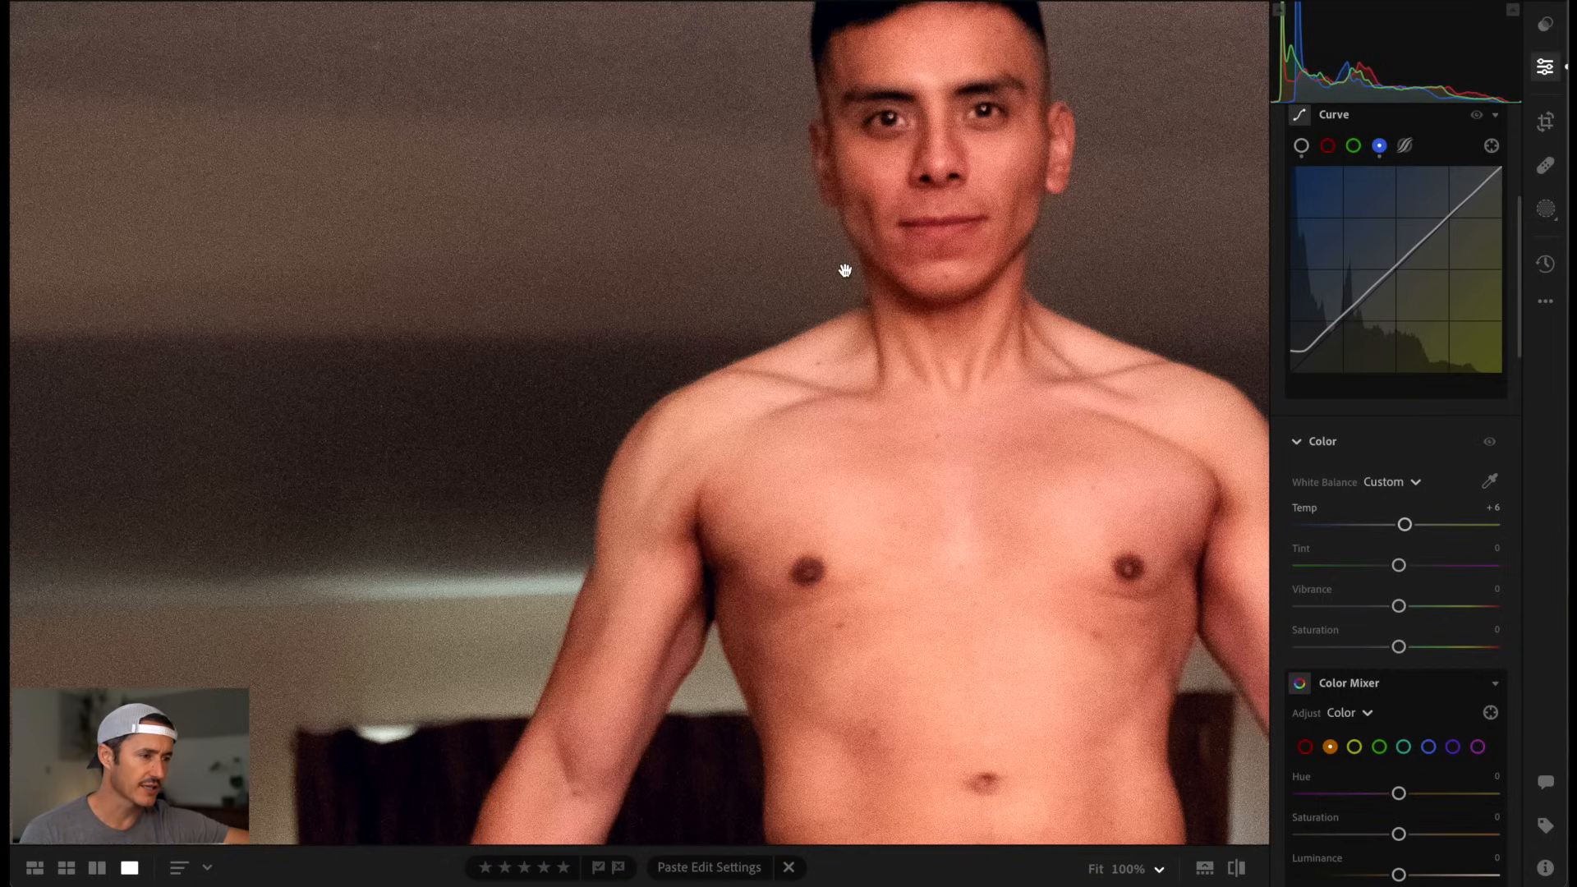
pyautogui.click(873, 330)
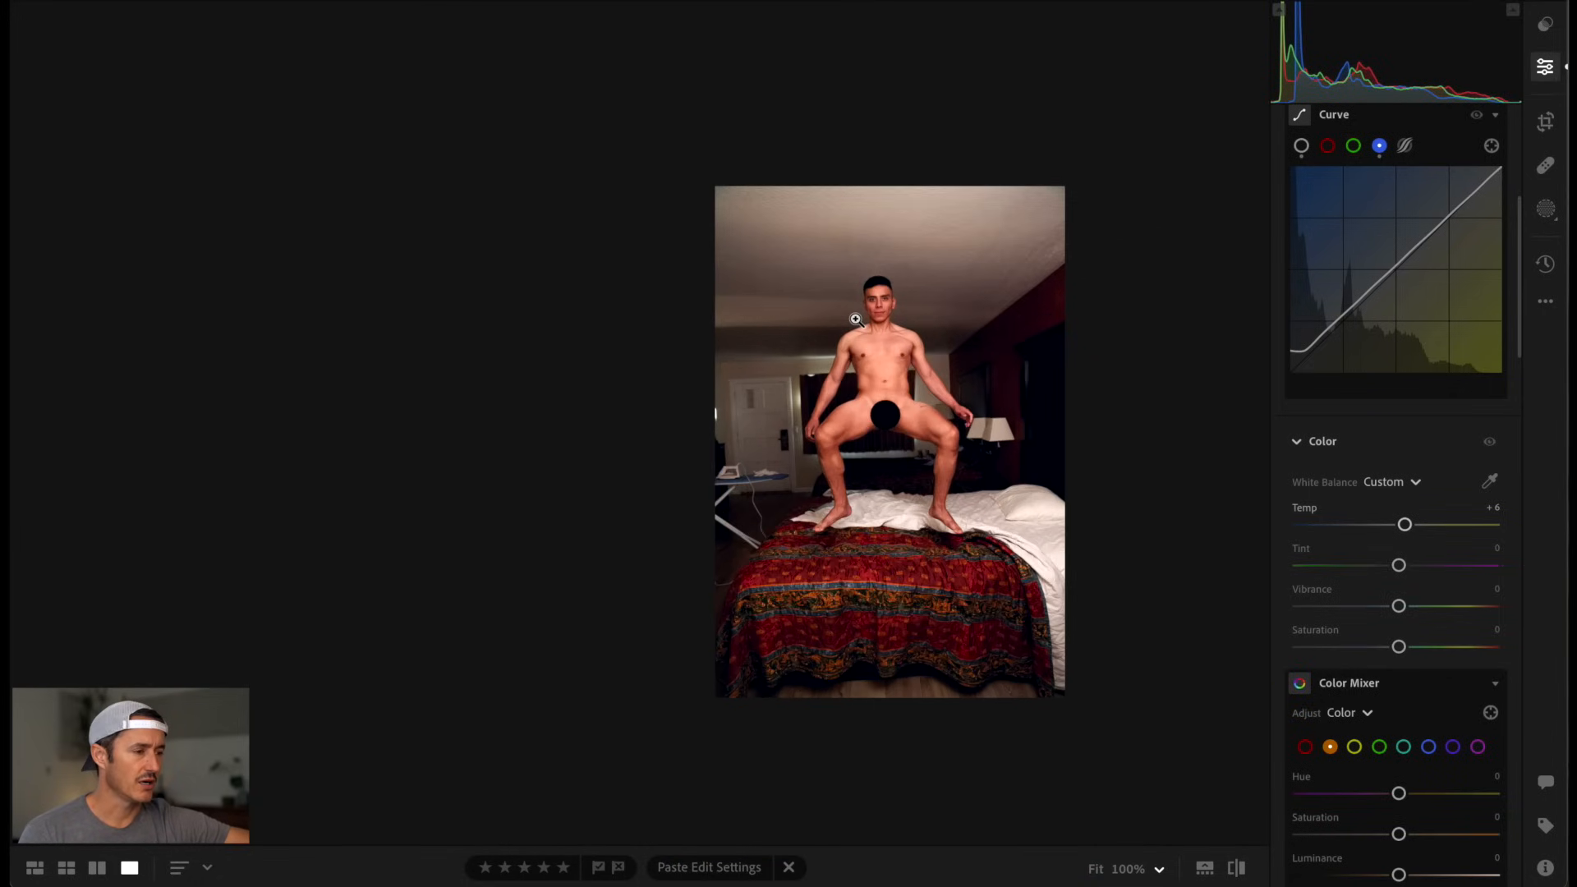
pyautogui.click(855, 319)
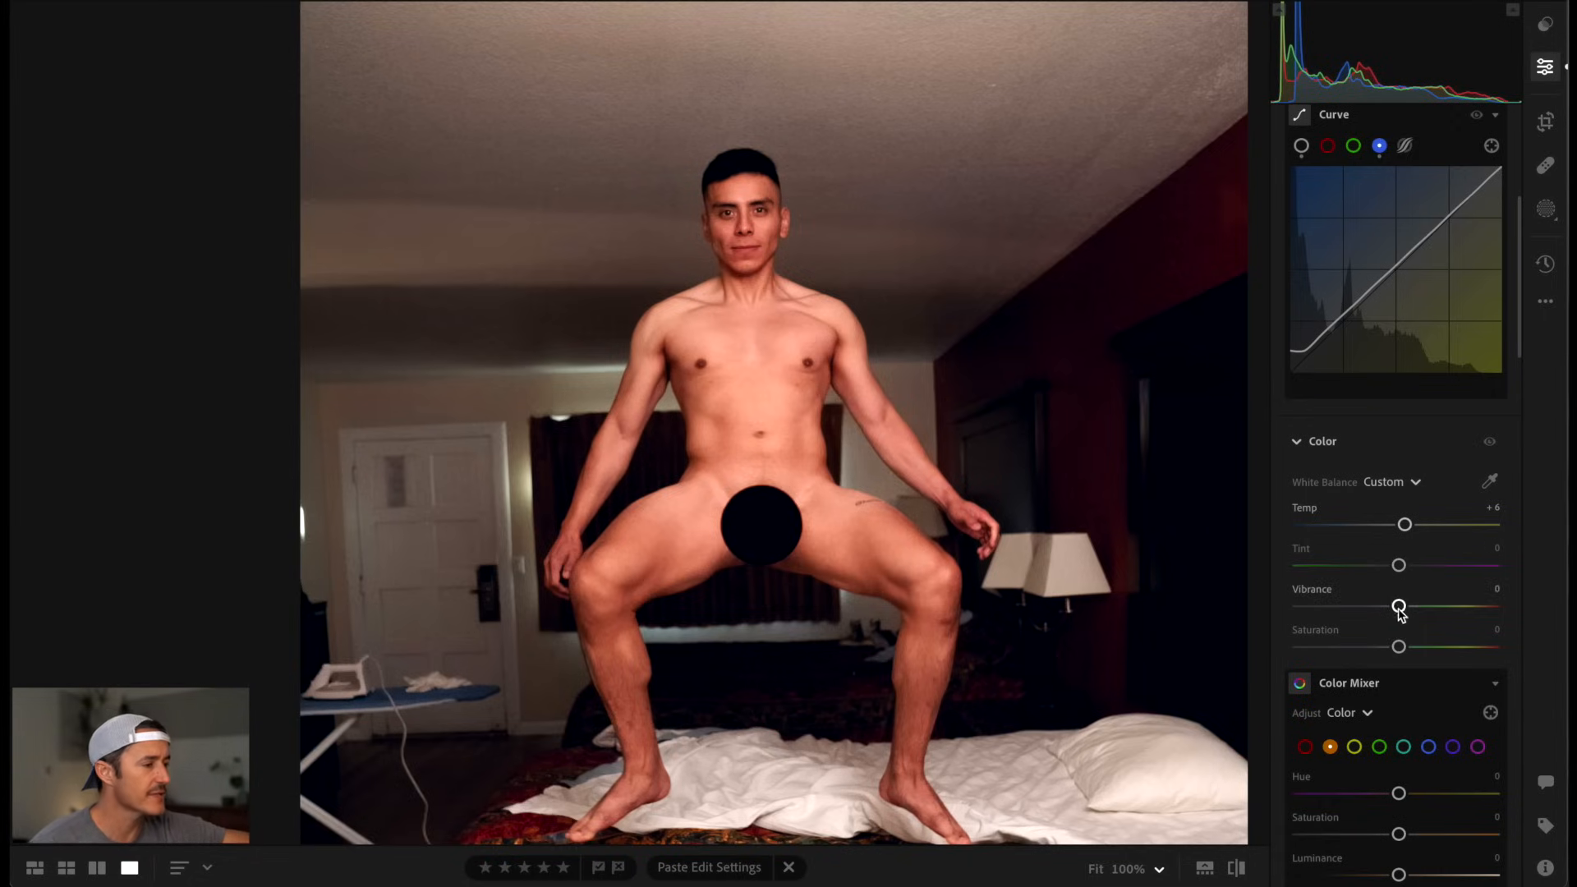
pyautogui.moveTo(1400, 606); pyautogui.dragTo(1424, 608)
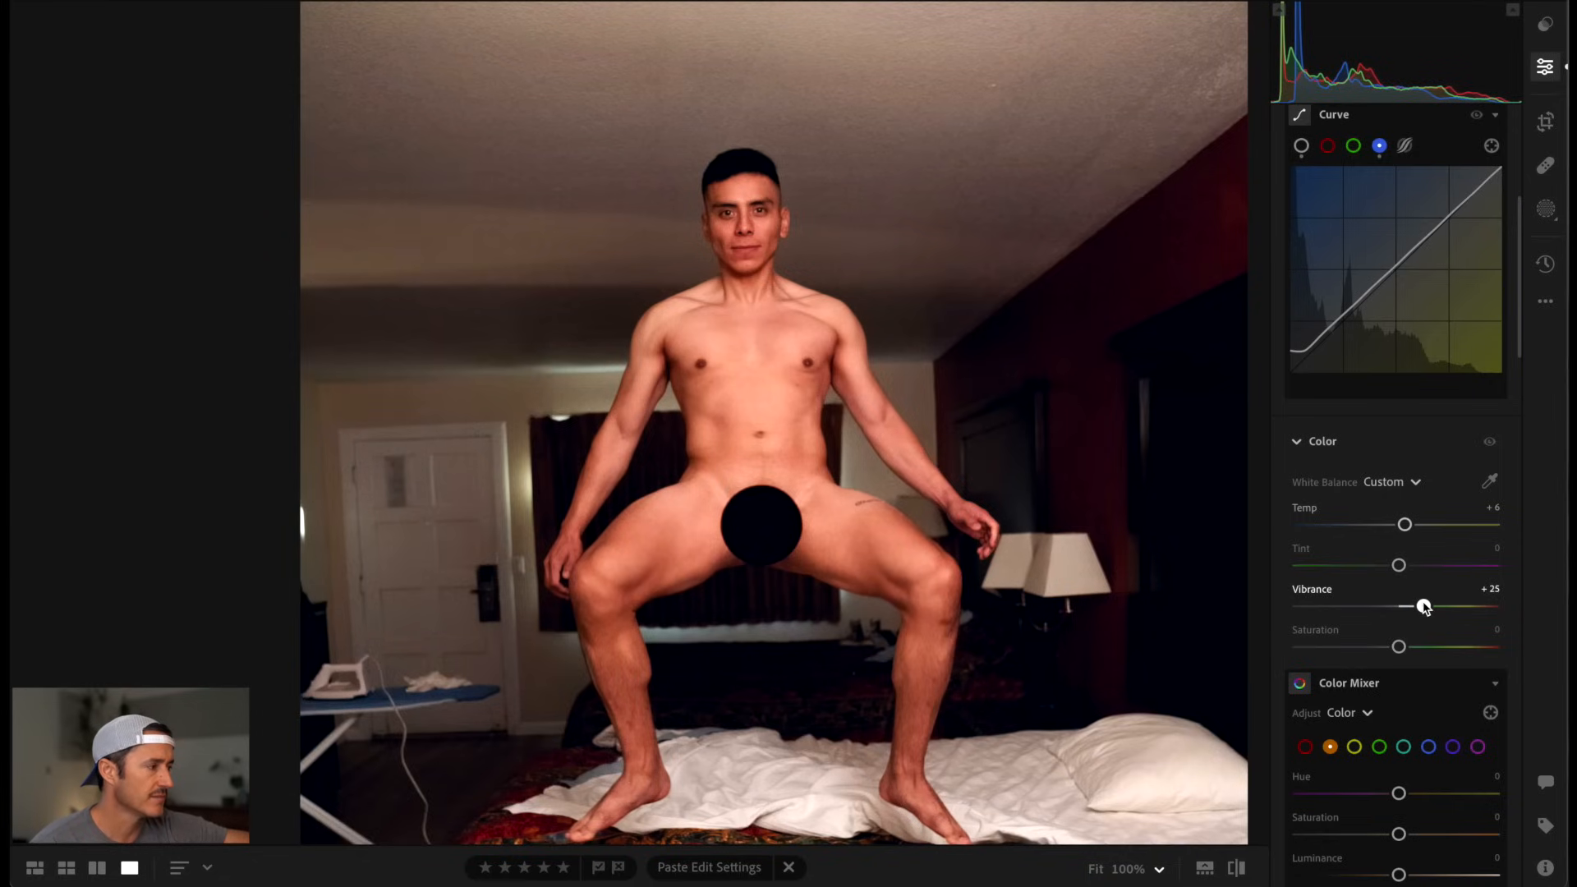
pyautogui.moveTo(1424, 608); pyautogui.dragTo(1394, 568)
# - Try a Clarity of +33 in the Effects settings, reset it, and set the Clarity to +3
pyautogui.scroll(-5, 1408, 654)
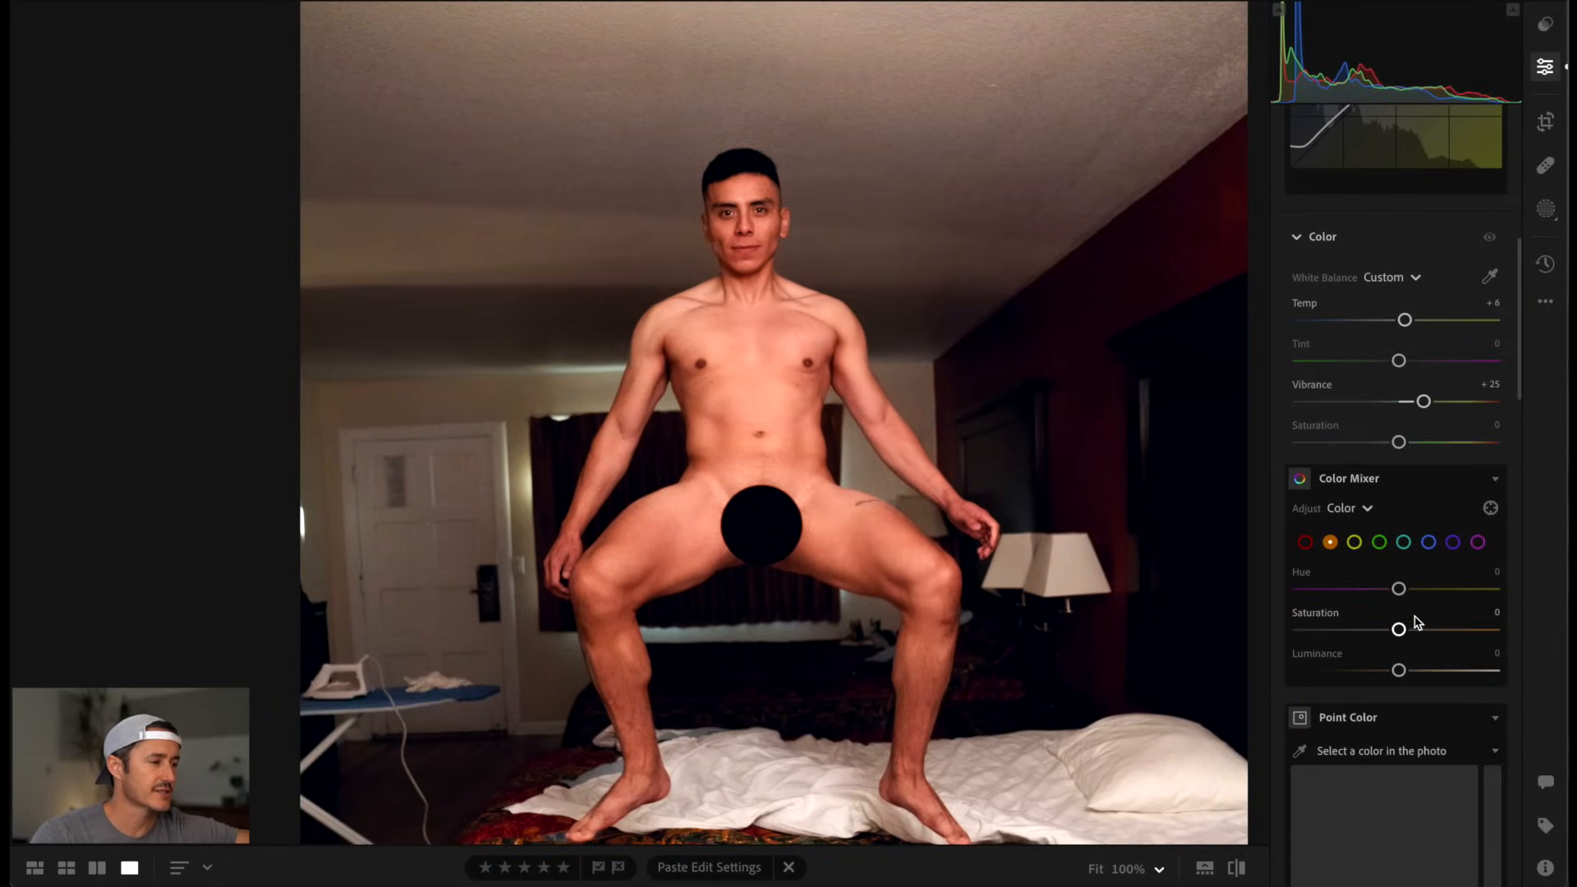
pyautogui.scroll(-1, 1400, 598)
pyautogui.scroll(-6, 1339, 542)
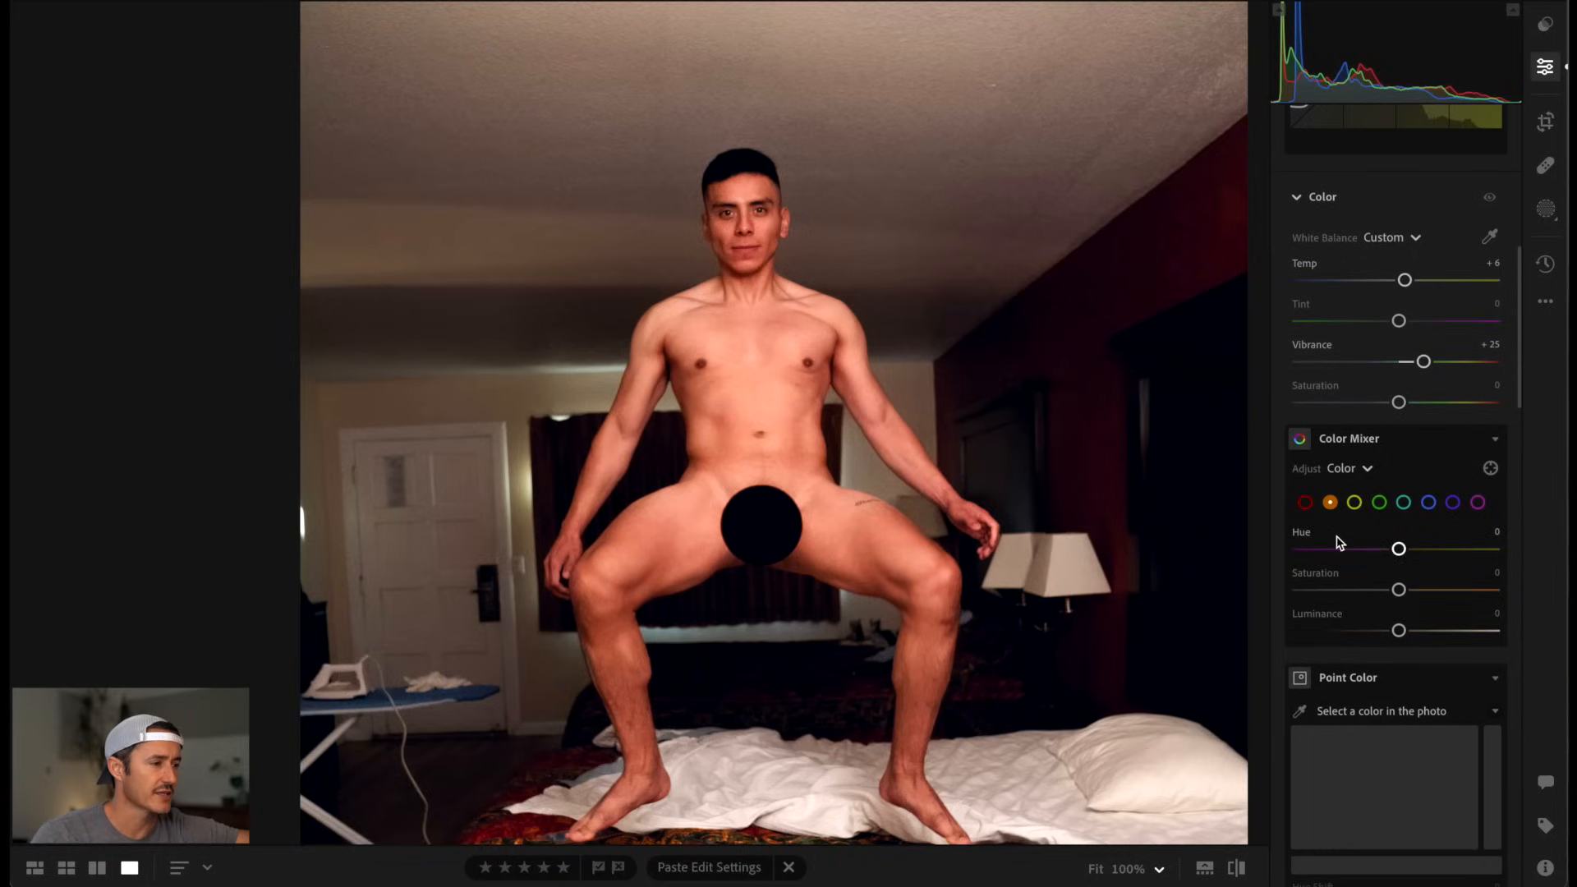
pyautogui.scroll(-4, 1338, 542)
pyautogui.scroll(-1, 1339, 542)
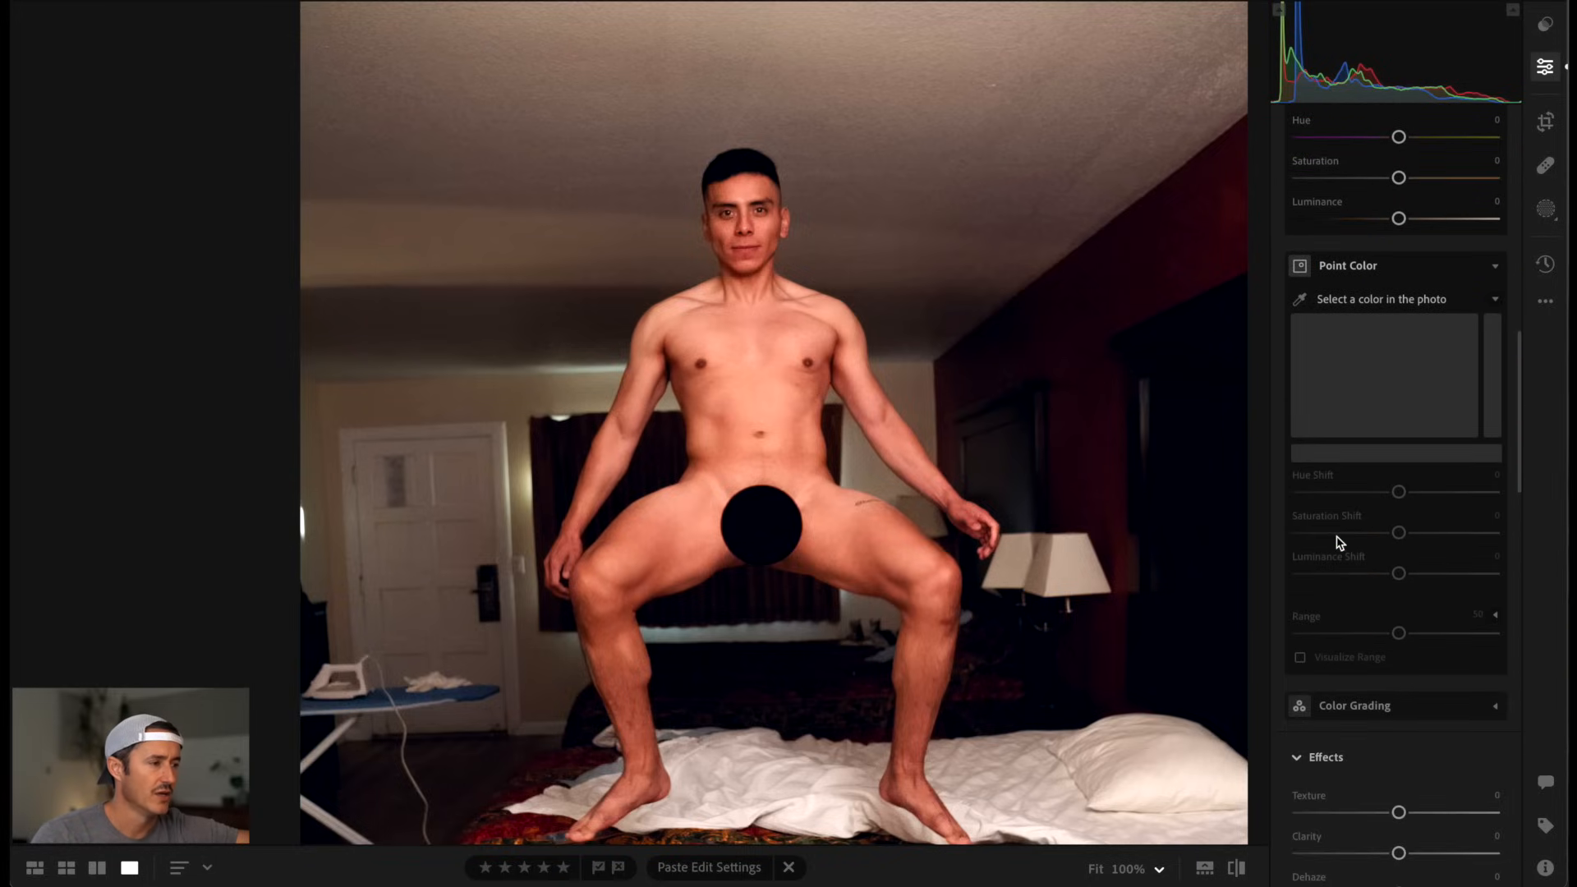
pyautogui.scroll(-4, 1338, 542)
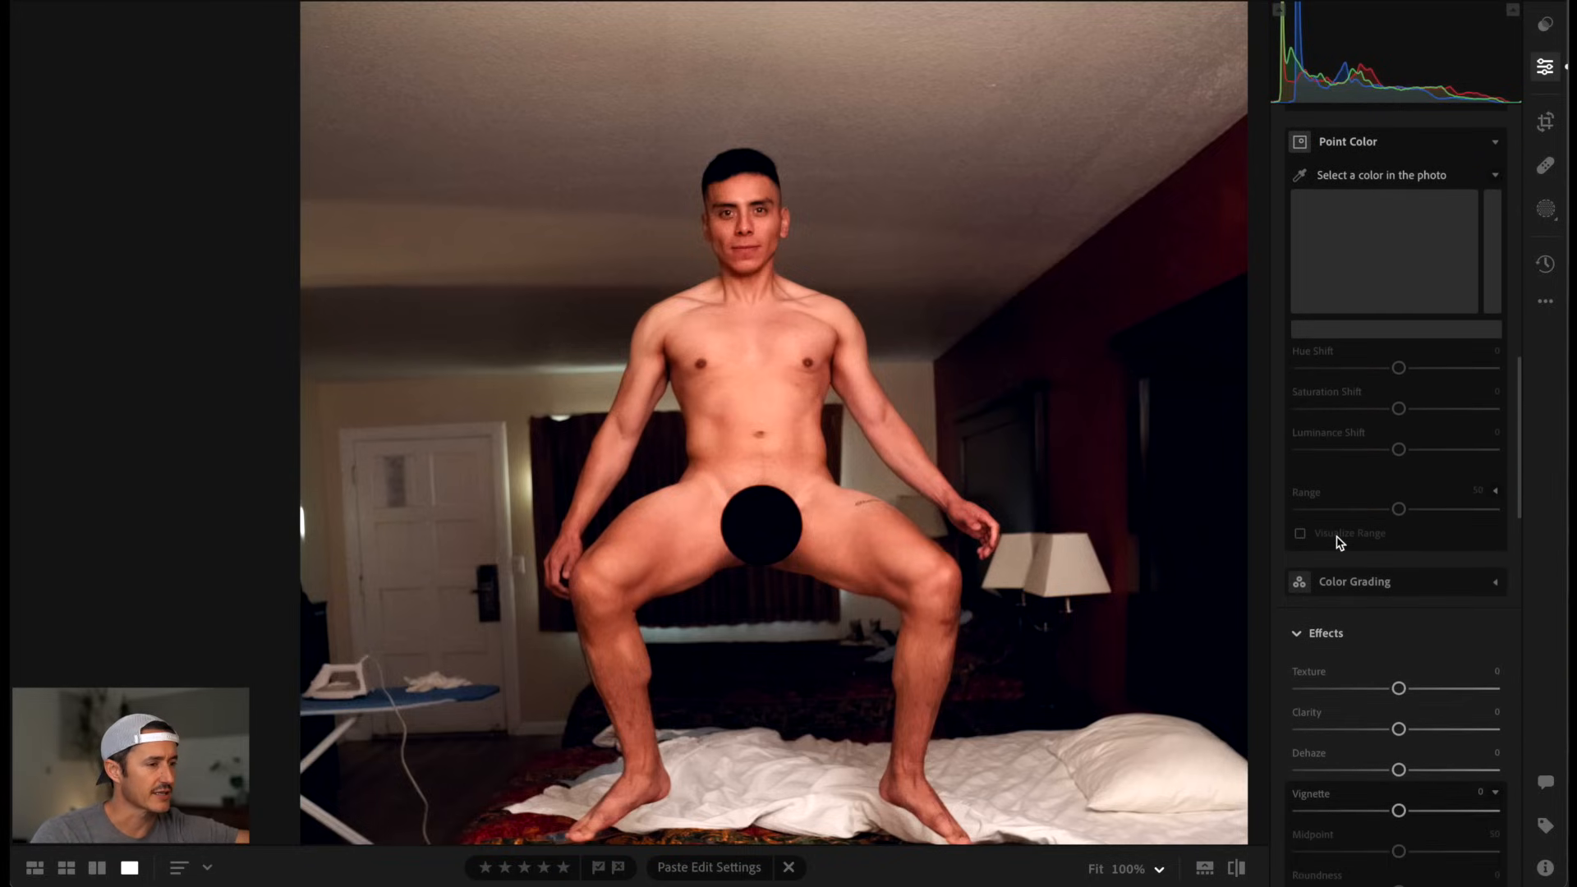
pyautogui.scroll(-2, 1340, 542)
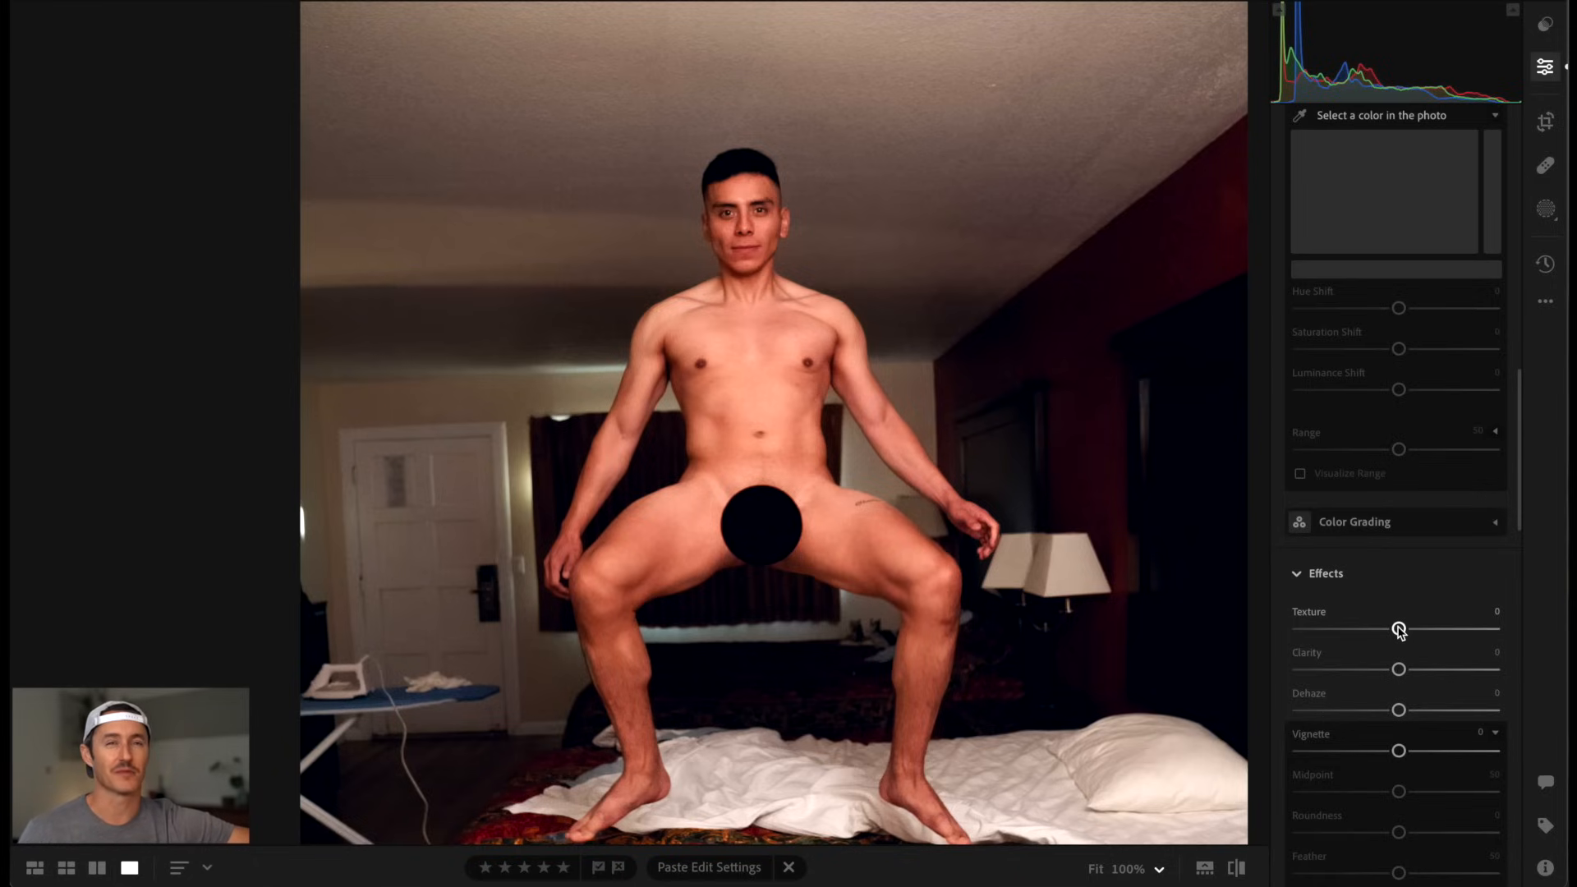
pyautogui.moveTo(1399, 669); pyautogui.dragTo(1434, 688)
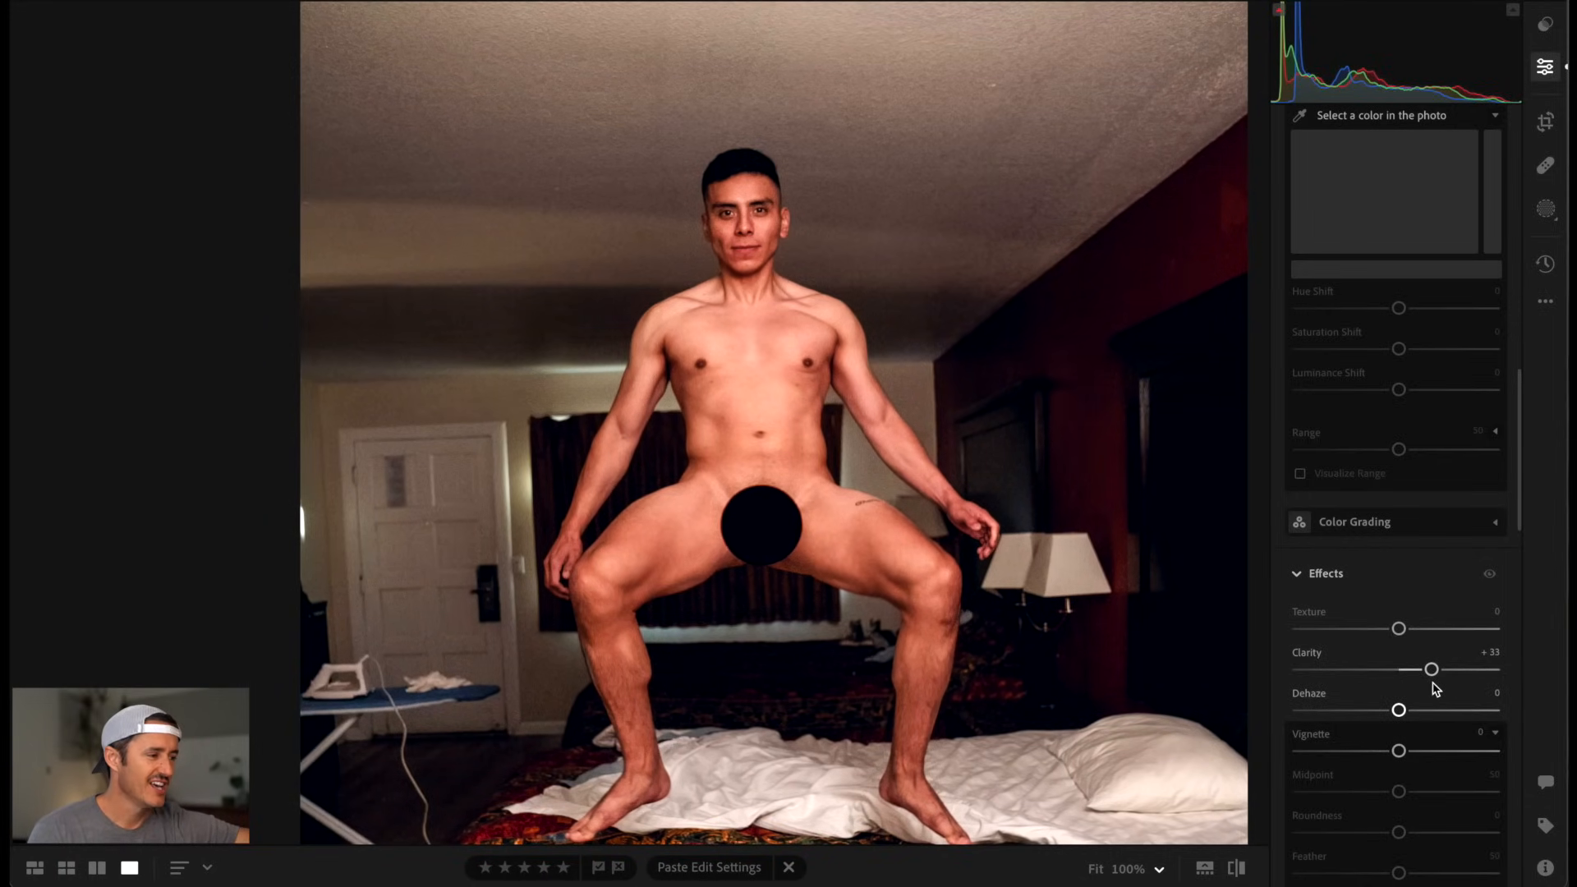
pyautogui.doubleClick(1431, 670)
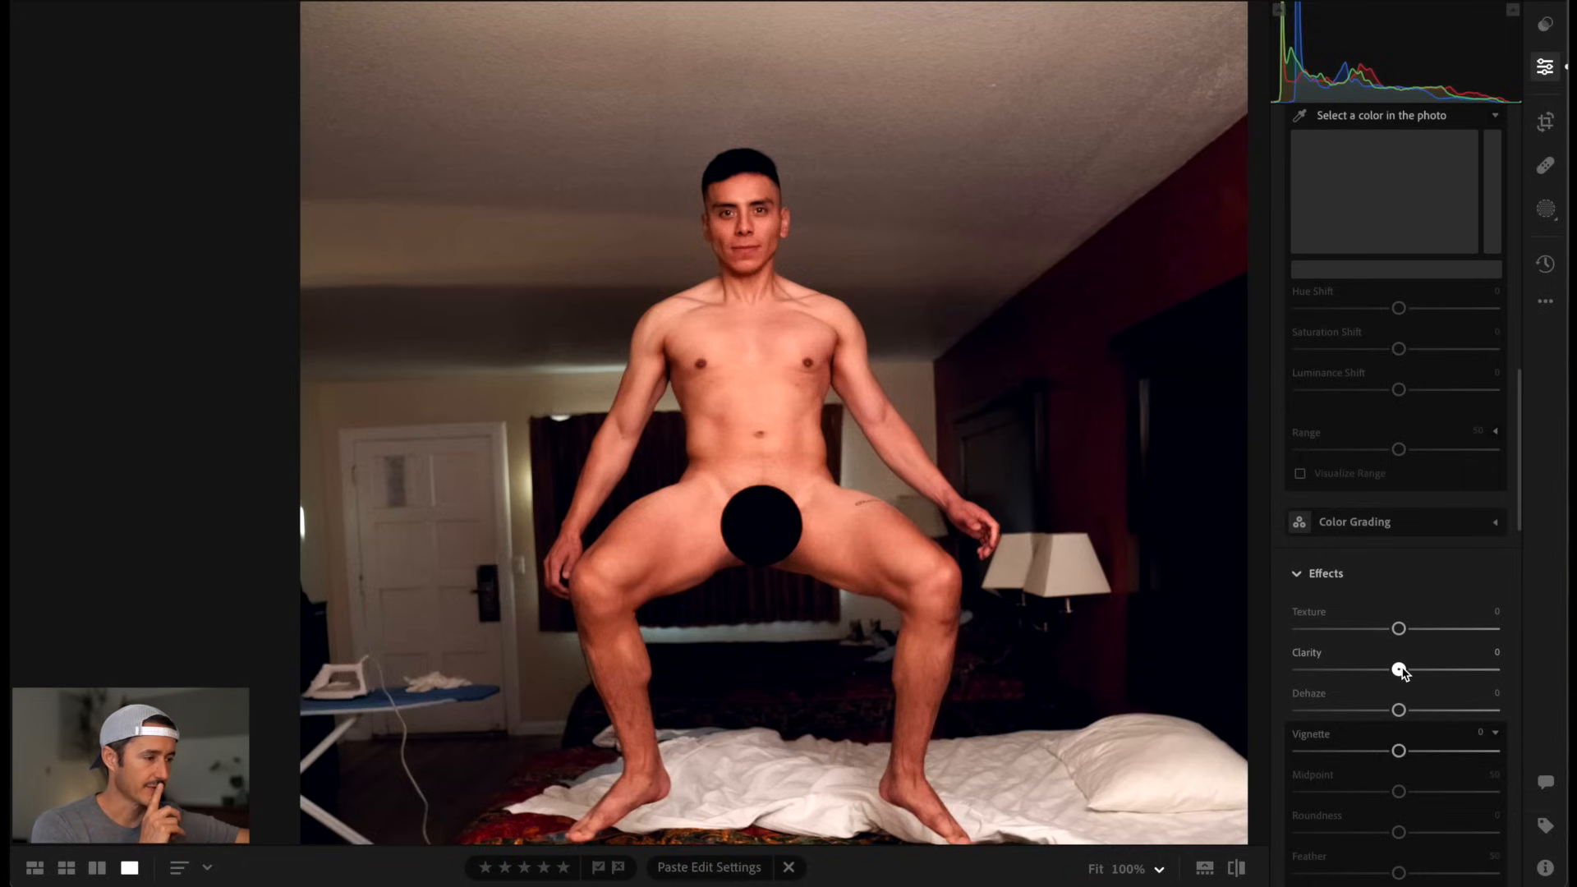
pyautogui.moveTo(1399, 670); pyautogui.dragTo(1403, 672)
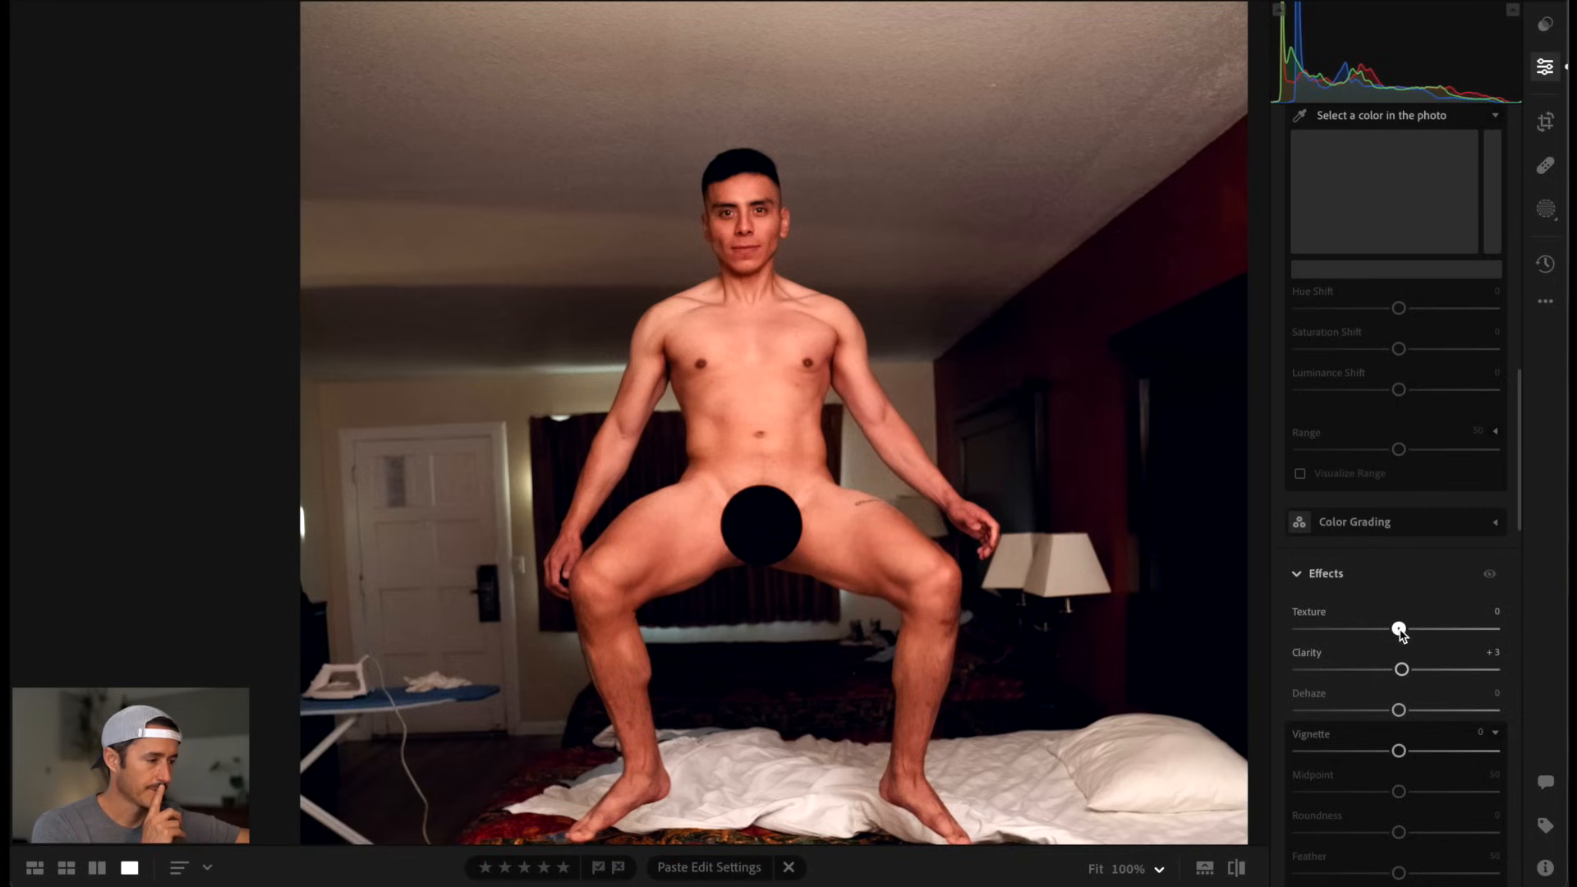
# - Set the Texture to +25 and compare the photo with the original
pyautogui.moveTo(1400, 630); pyautogui.dragTo(1426, 631)
pyautogui.click(1236, 868)
pyautogui.click(1236, 868)
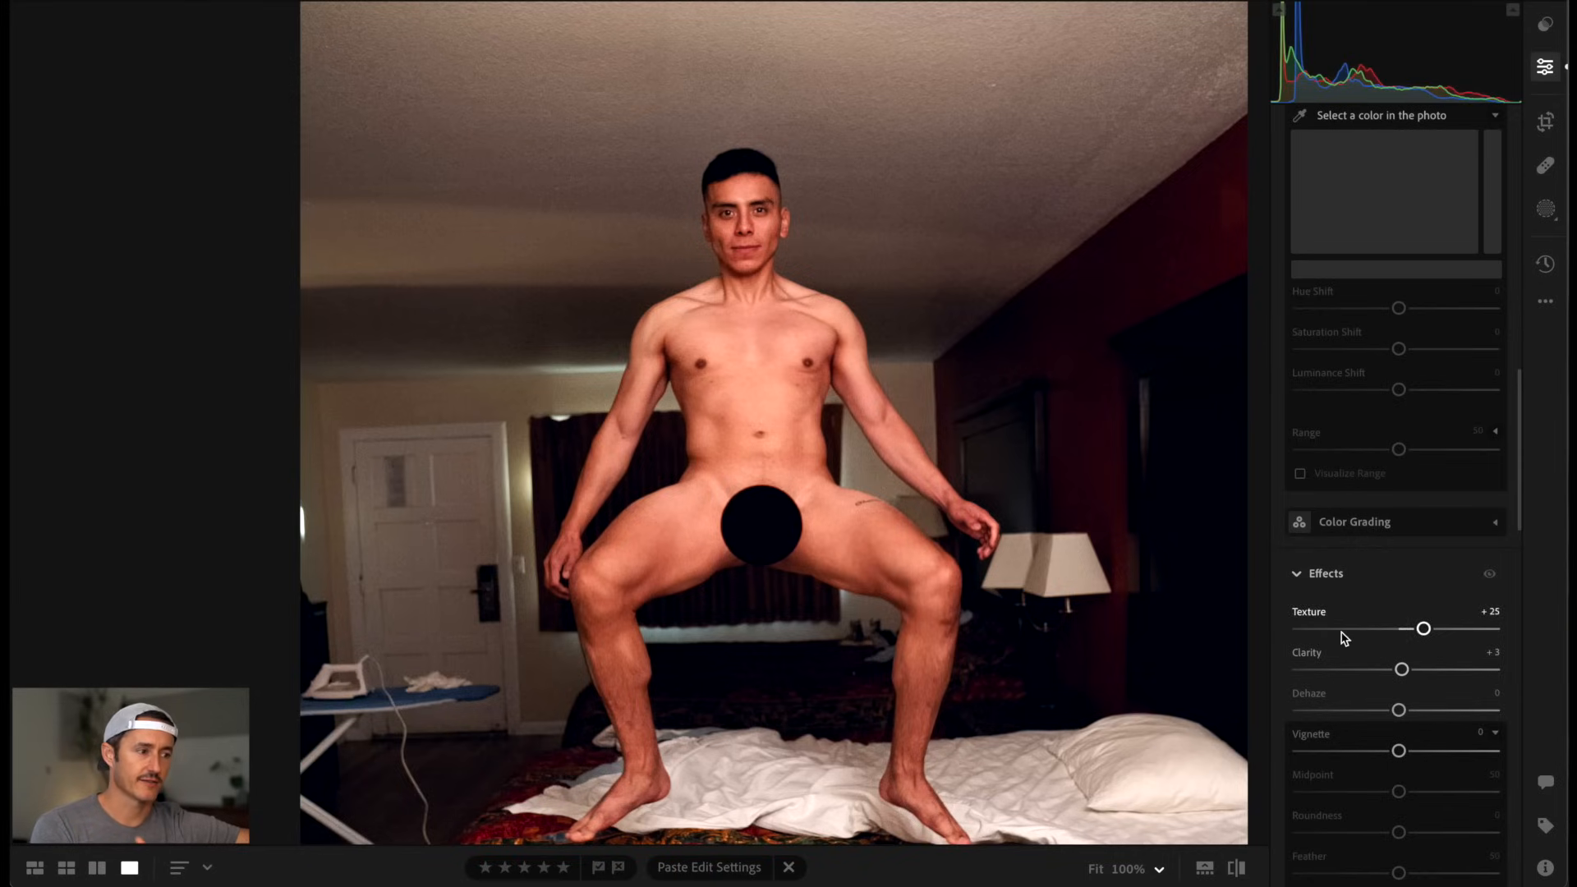
# - Darken the photo's edges with a Vignette of -17 and compare with the original
pyautogui.scroll(-3, 1339, 637)
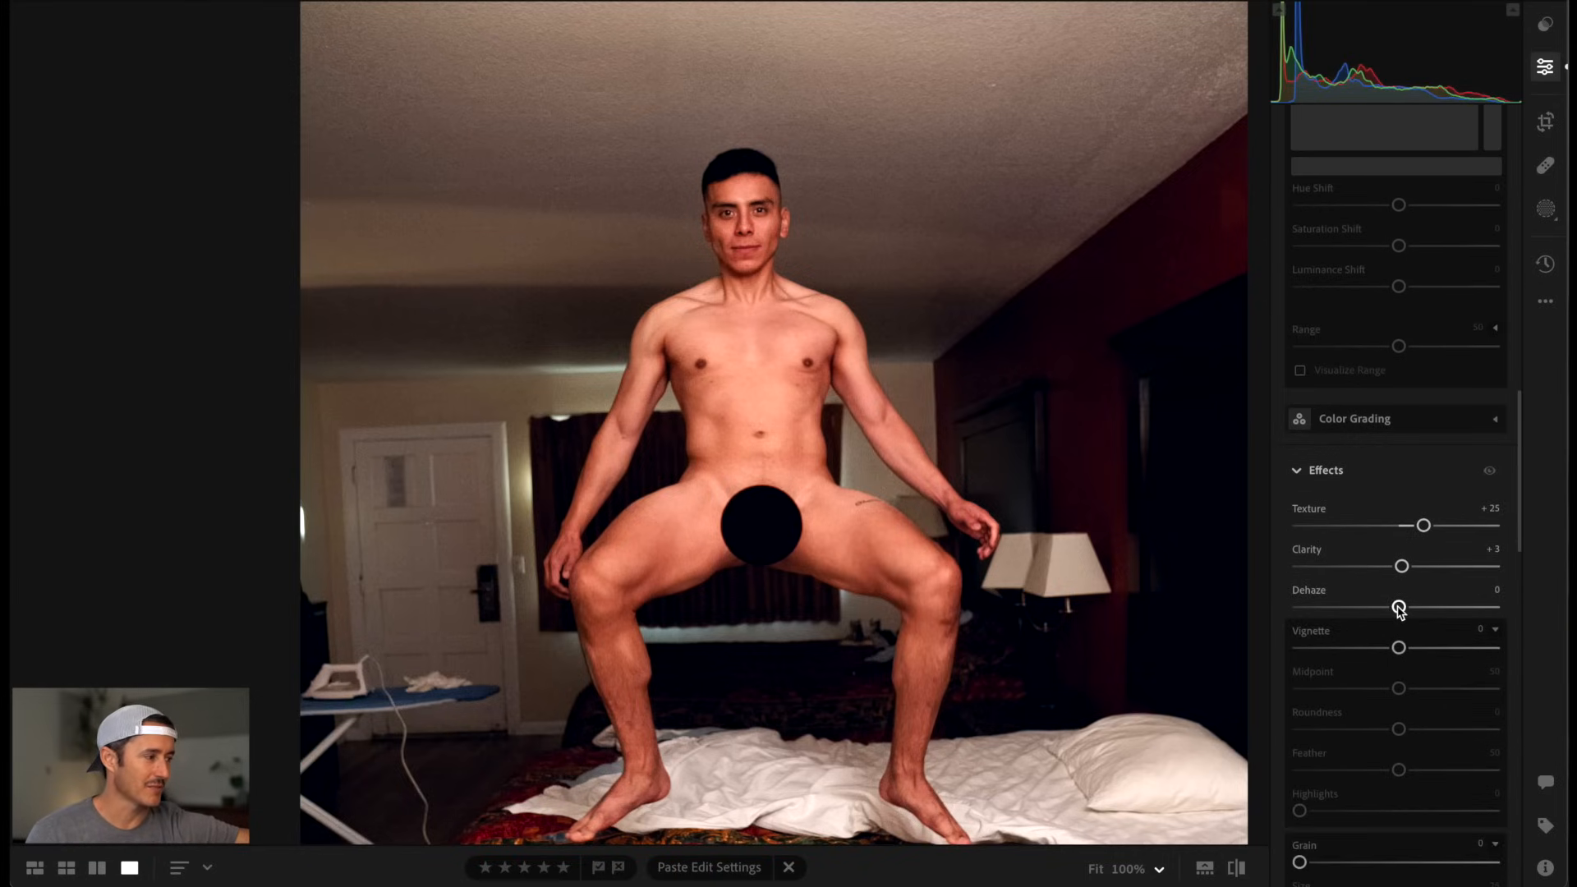
pyautogui.moveTo(1398, 648); pyautogui.dragTo(1381, 648)
pyautogui.click(1237, 869)
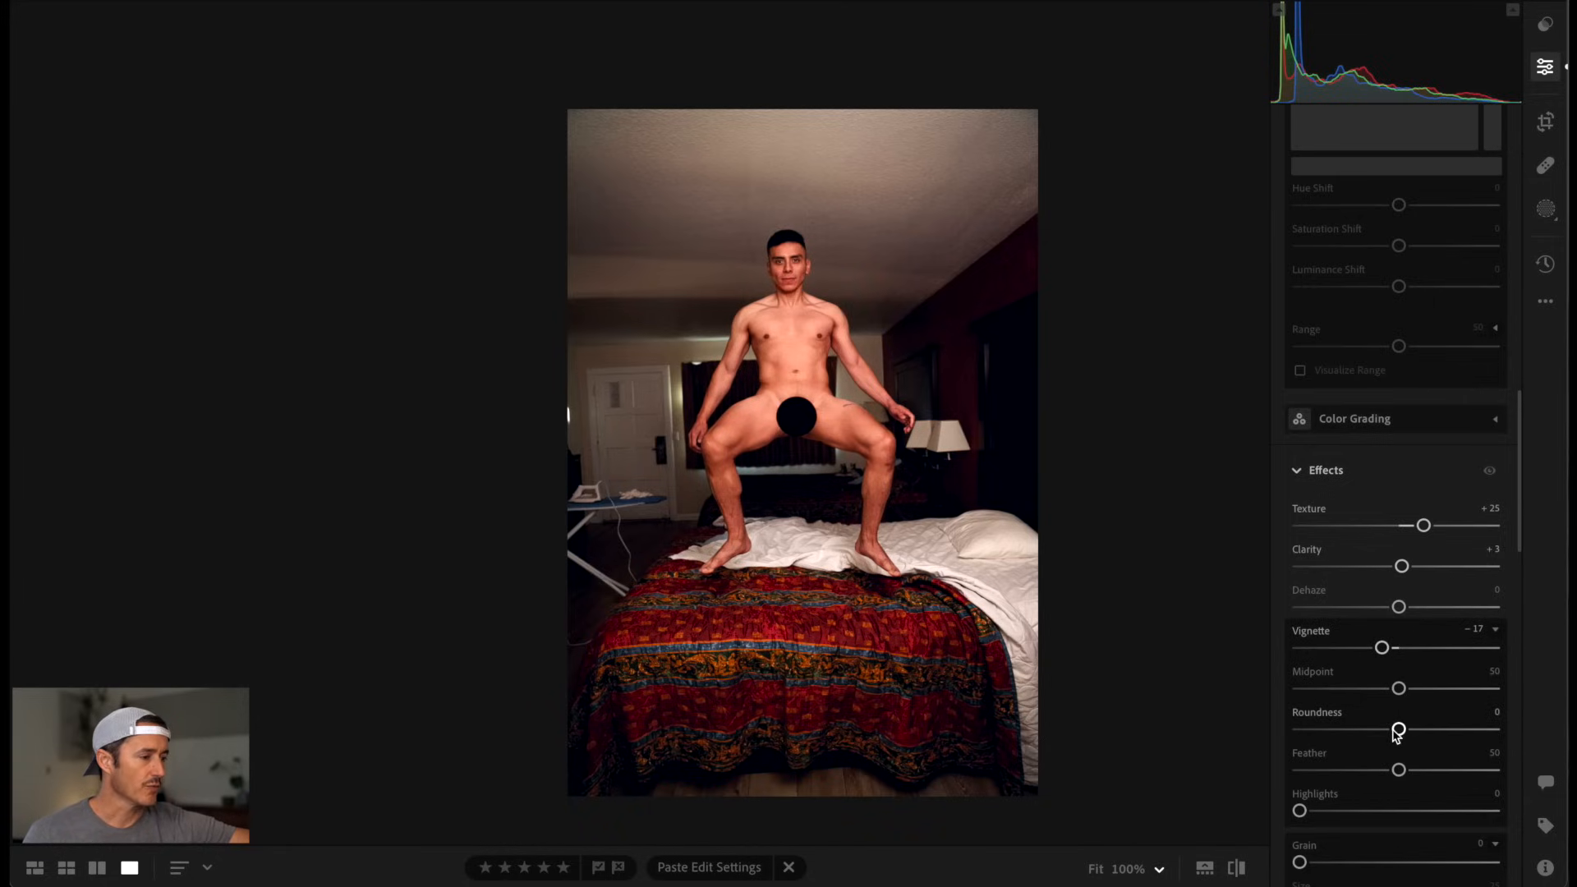
# - Try a Grain amount of 19, examine it close up on the face, and reset it to 0
pyautogui.scroll(-5, 1428, 747)
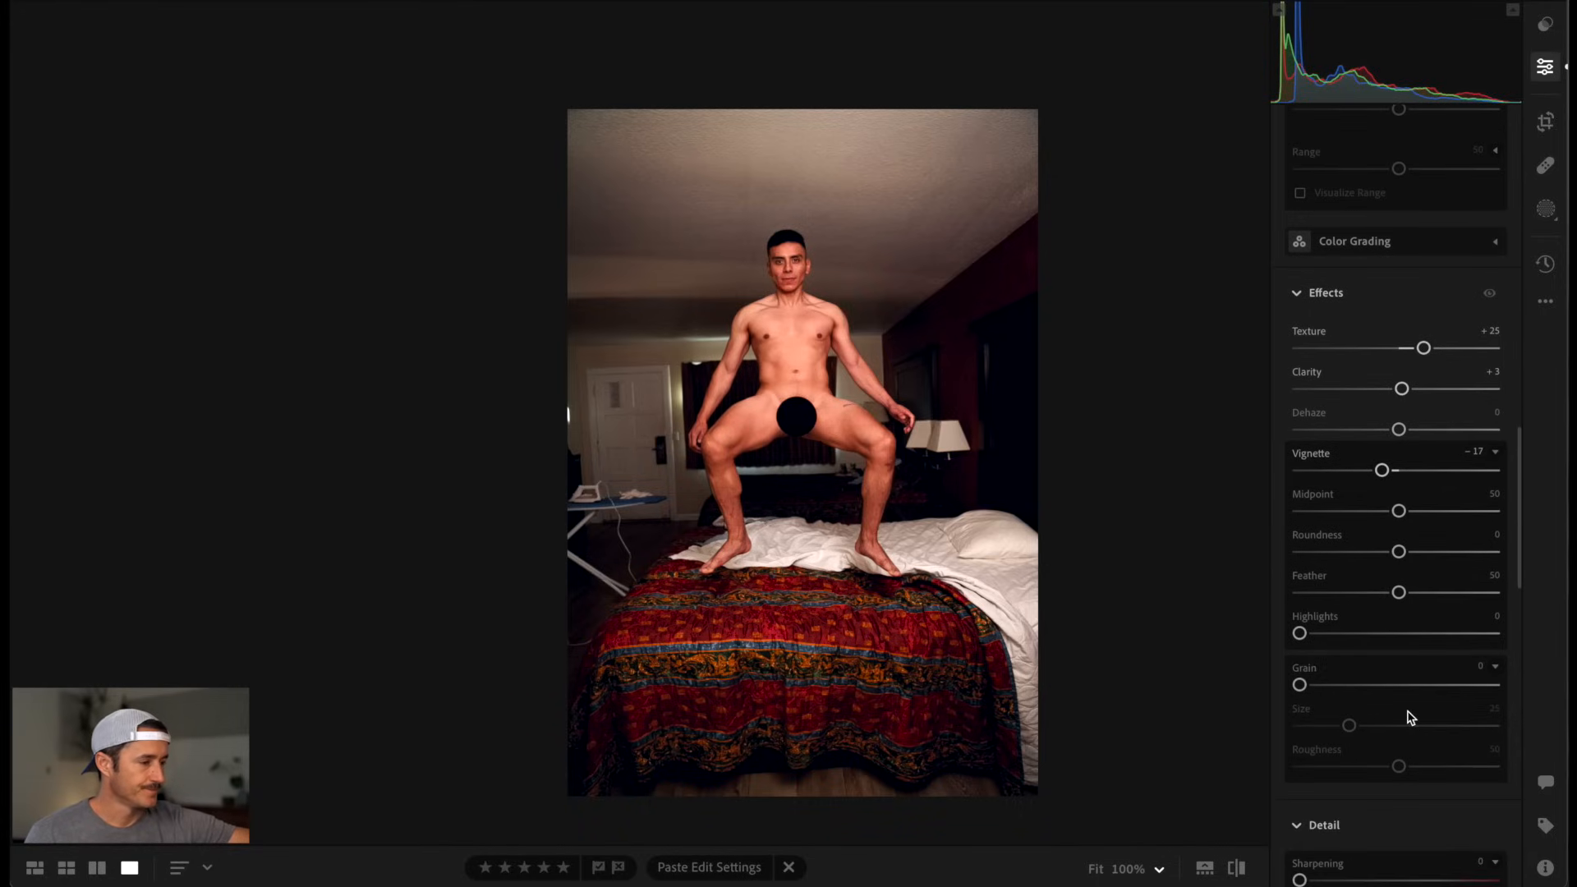
pyautogui.scroll(-2, 1409, 717)
pyautogui.scroll(-2, 1410, 706)
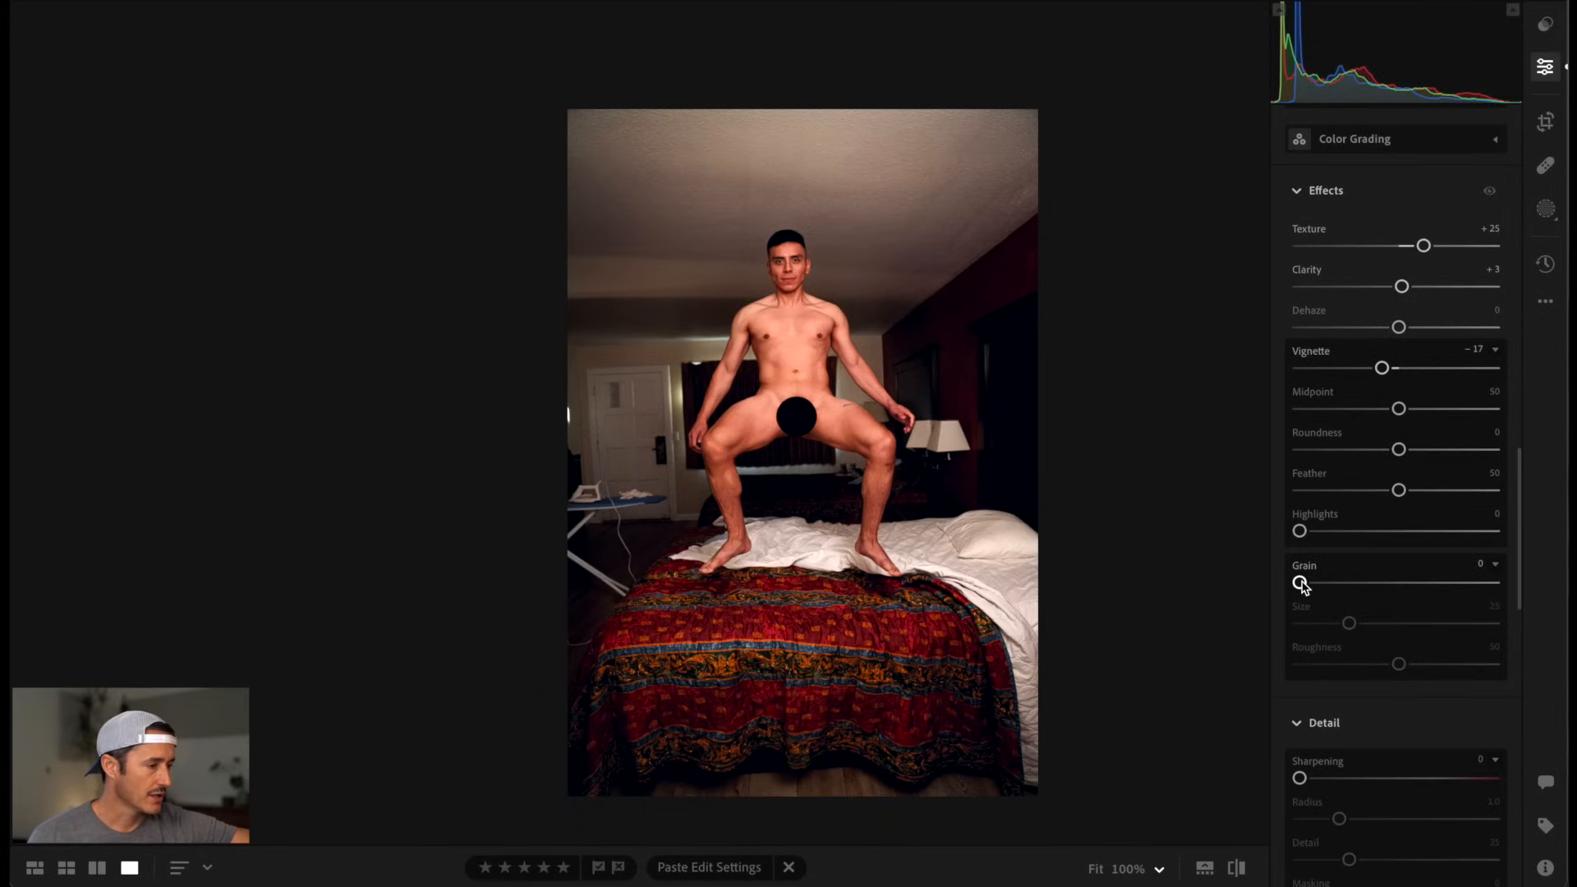
pyautogui.moveTo(1299, 583); pyautogui.dragTo(1337, 584)
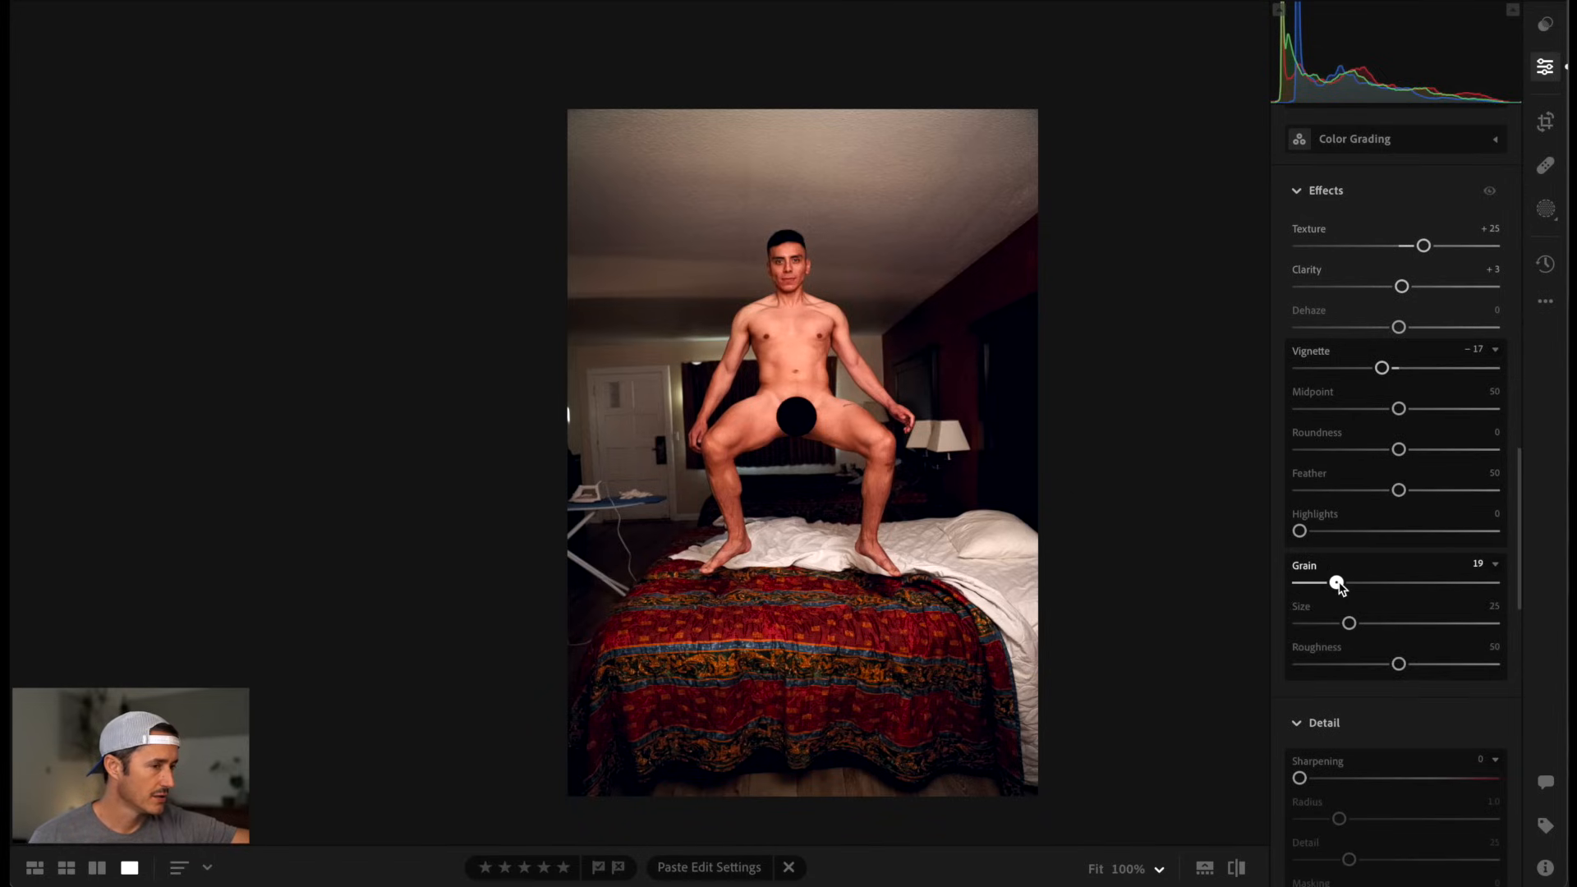
pyautogui.click(789, 261)
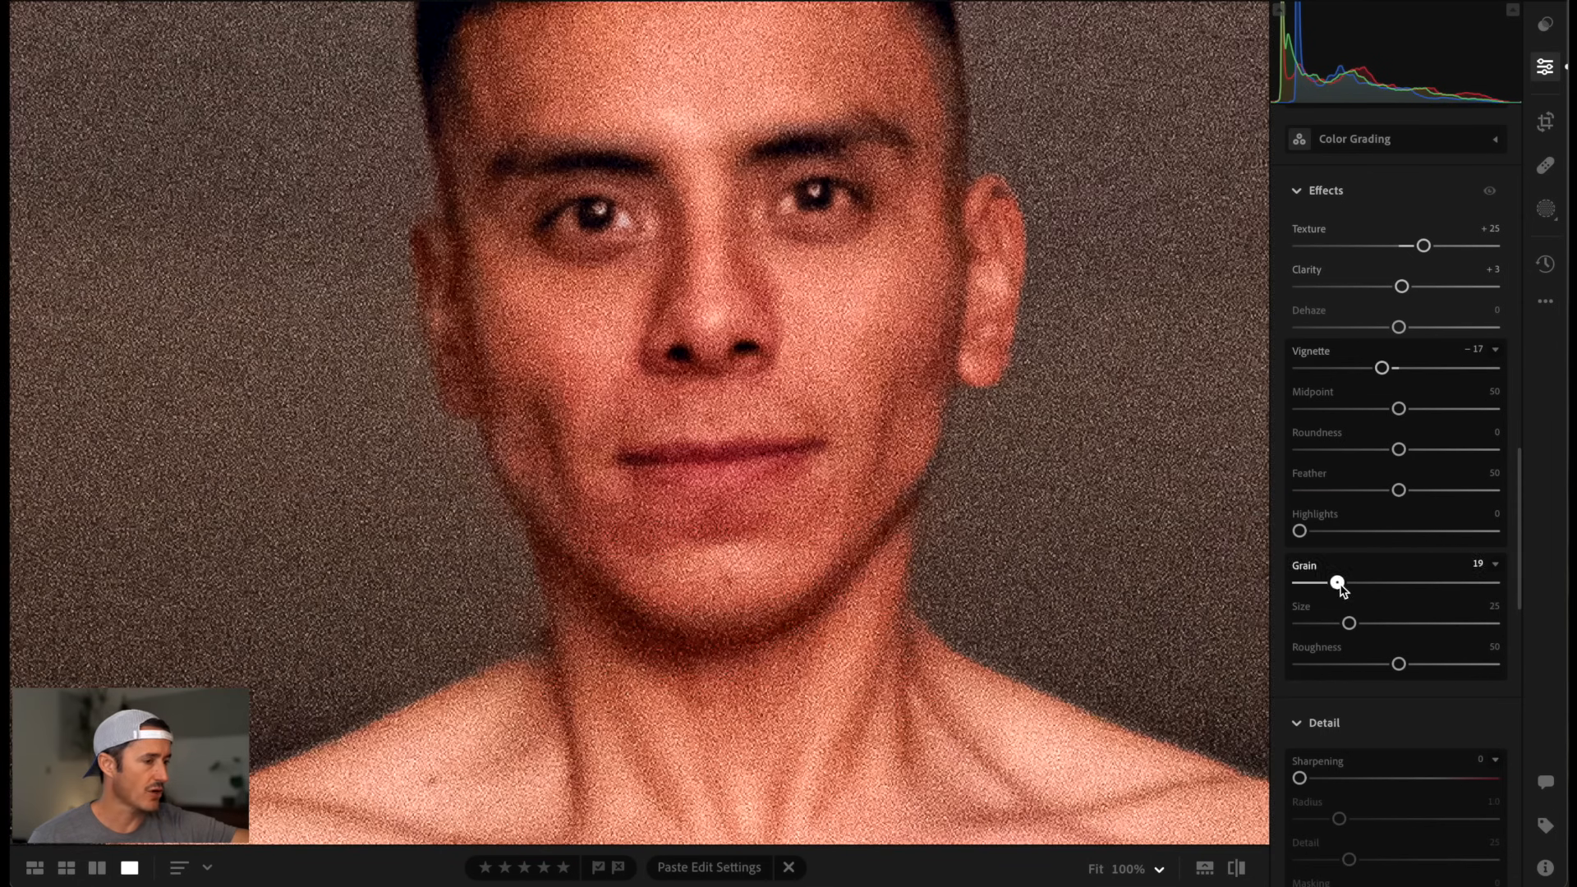
pyautogui.doubleClick(1339, 584)
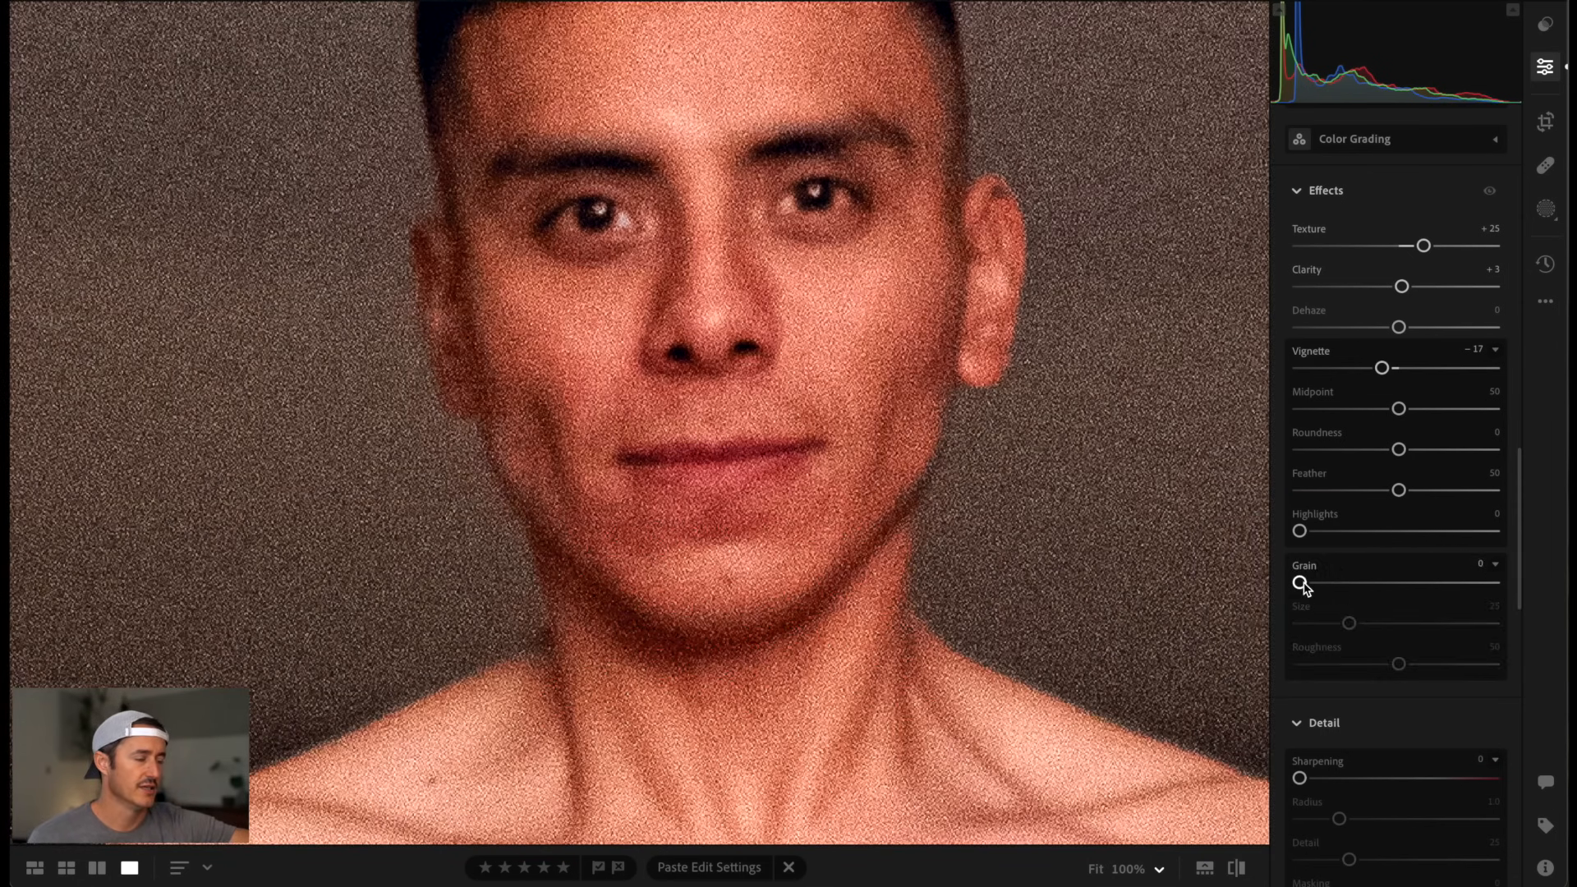
# - Set the manual noise reduction to Luminance 15 and Color 19, comparing each change with the original
pyautogui.scroll(-5, 1338, 591)
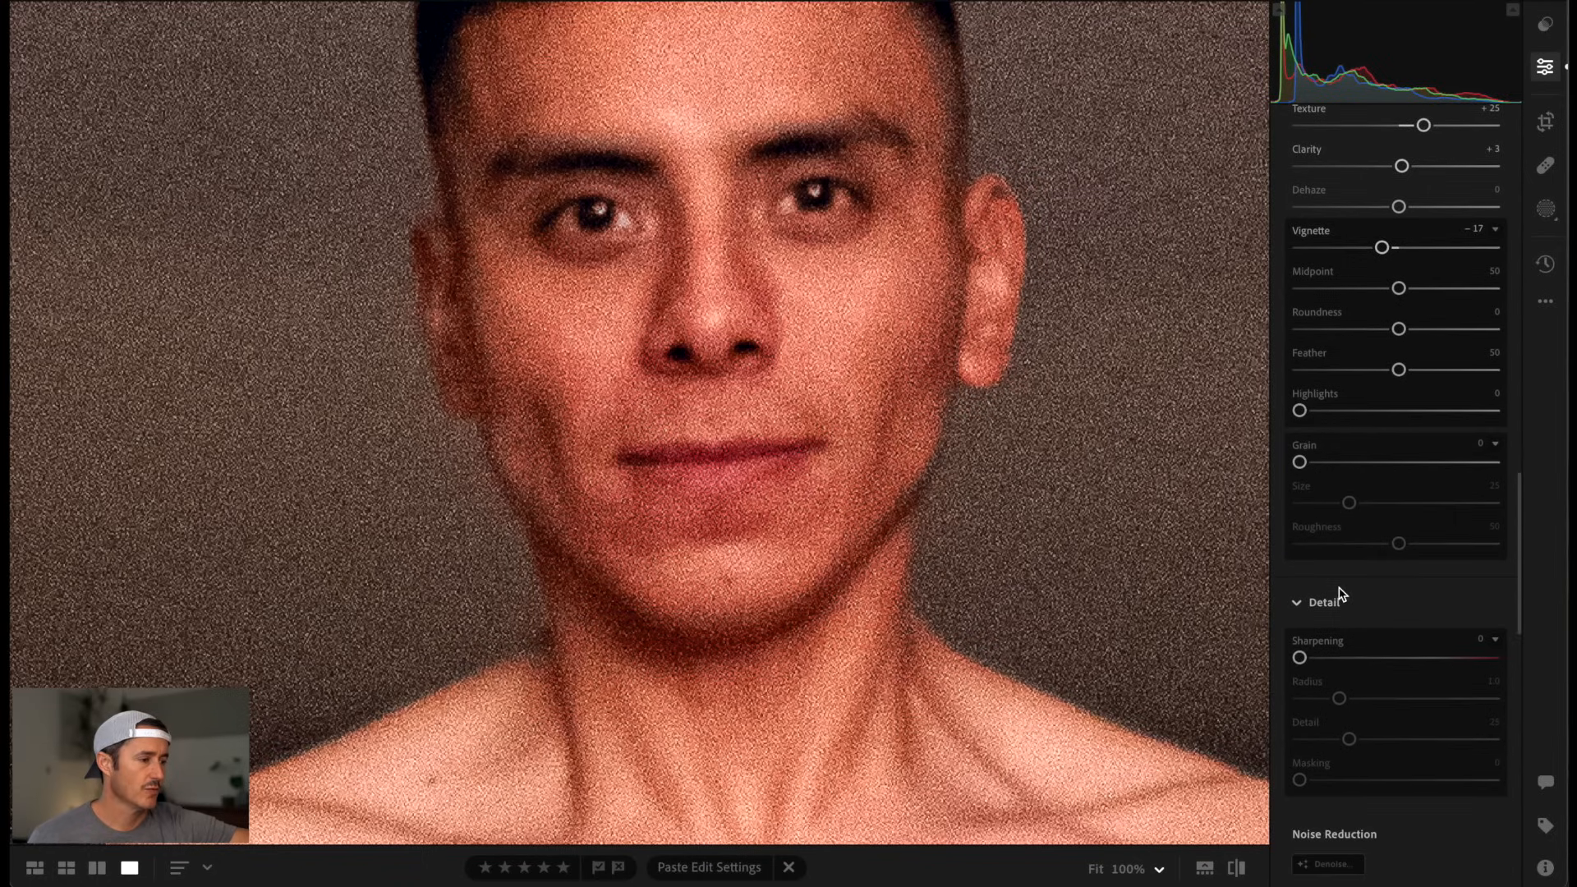
pyautogui.scroll(-1, 1339, 592)
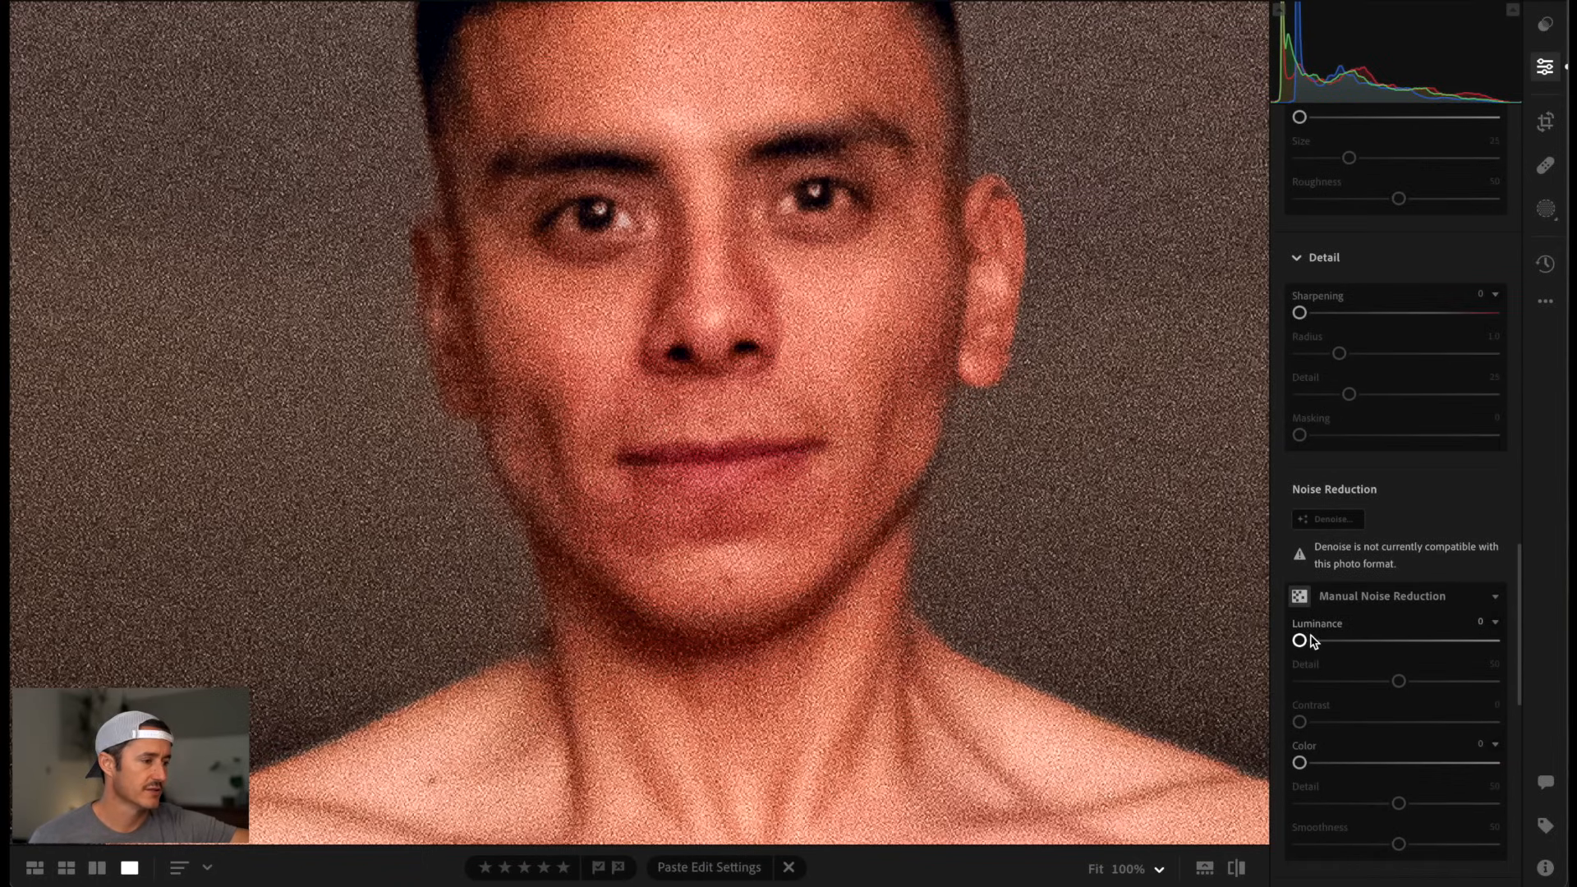
pyautogui.moveTo(1302, 641); pyautogui.dragTo(1332, 647)
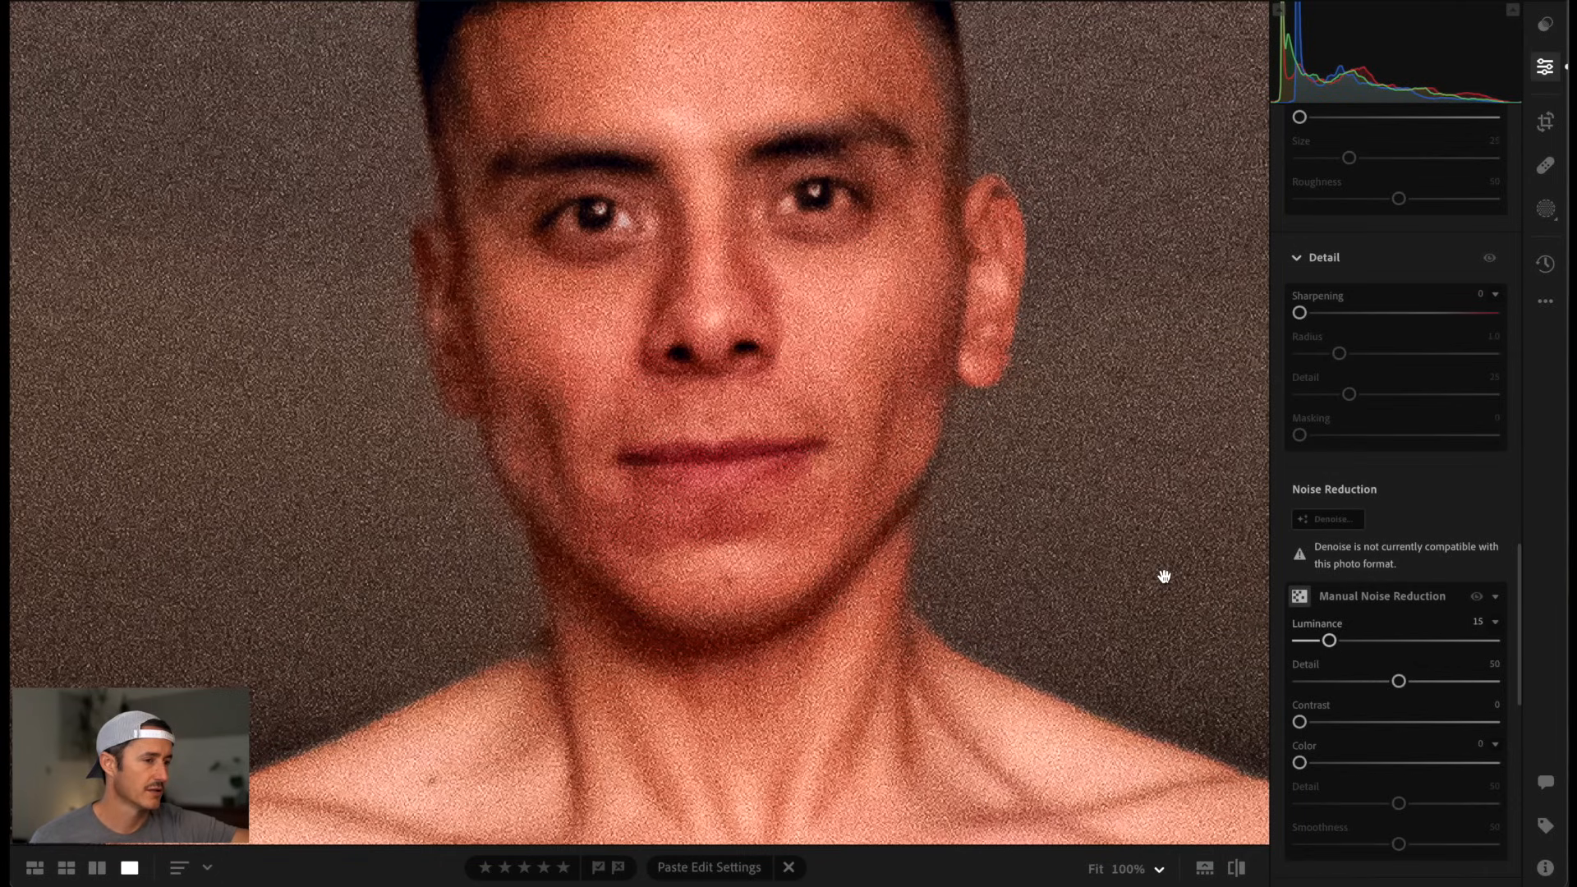
pyautogui.moveTo(1236, 868); pyautogui.dragTo(1238, 872)
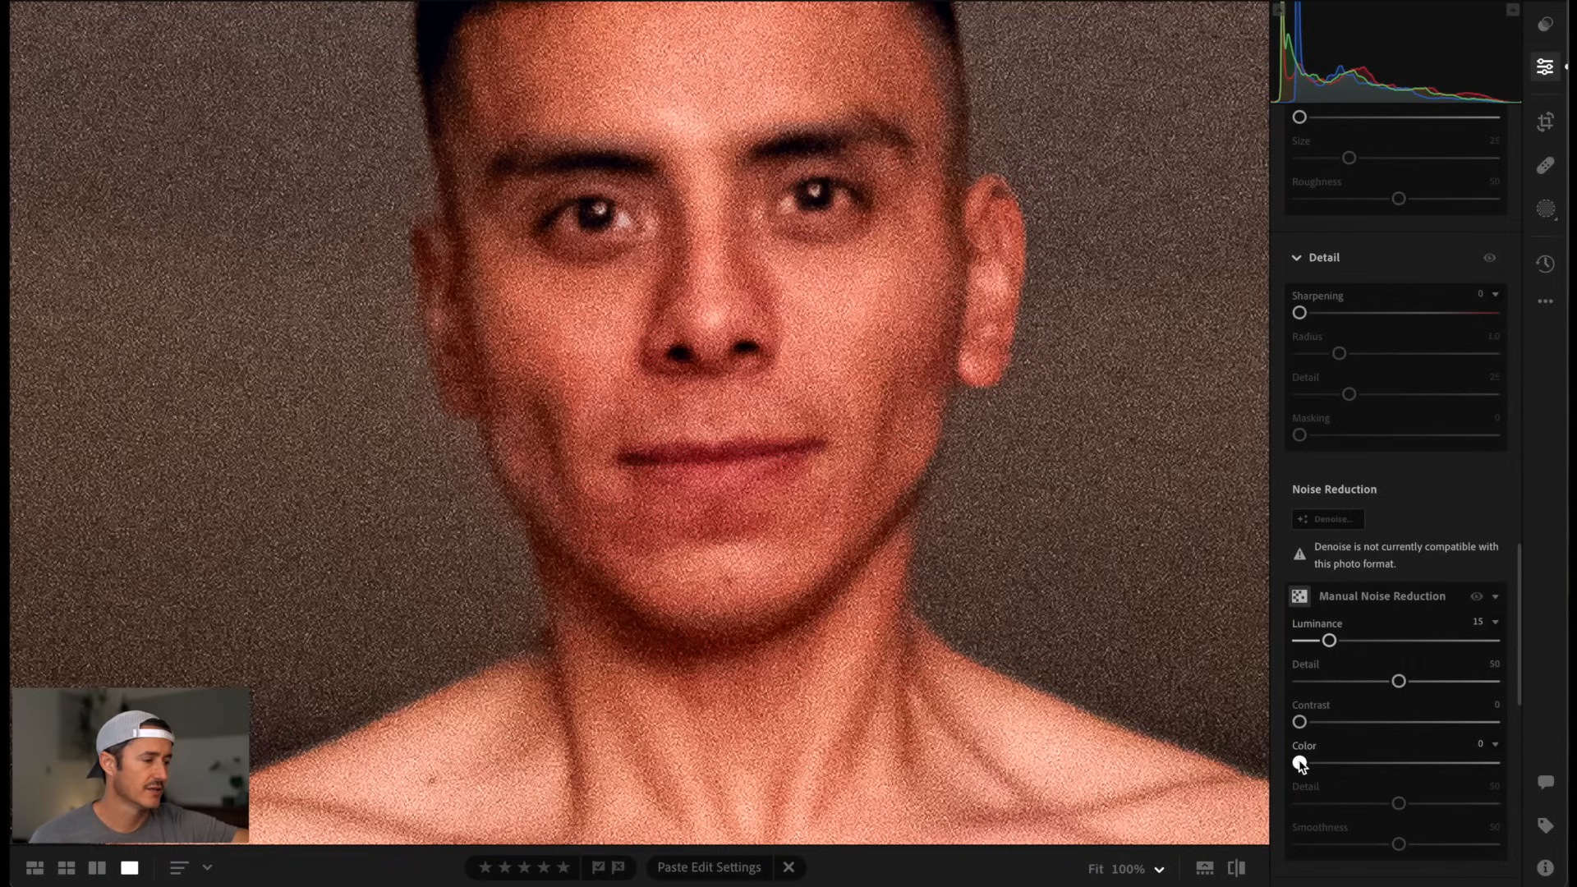
pyautogui.moveTo(1300, 764); pyautogui.dragTo(1337, 766)
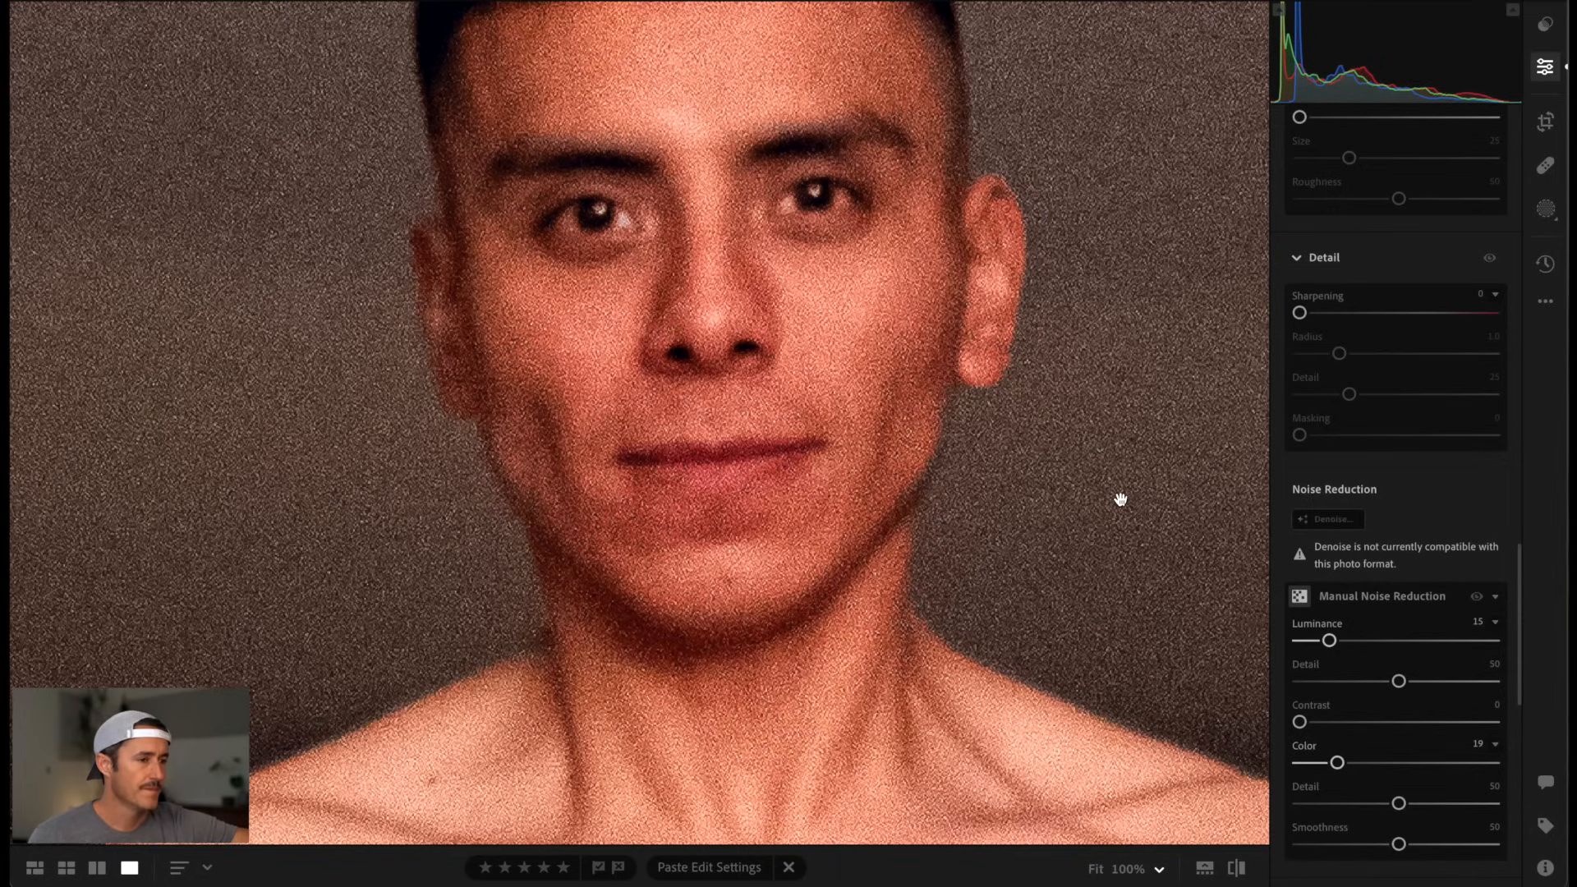
pyautogui.moveTo(1236, 875); pyautogui.dragTo(1237, 877)
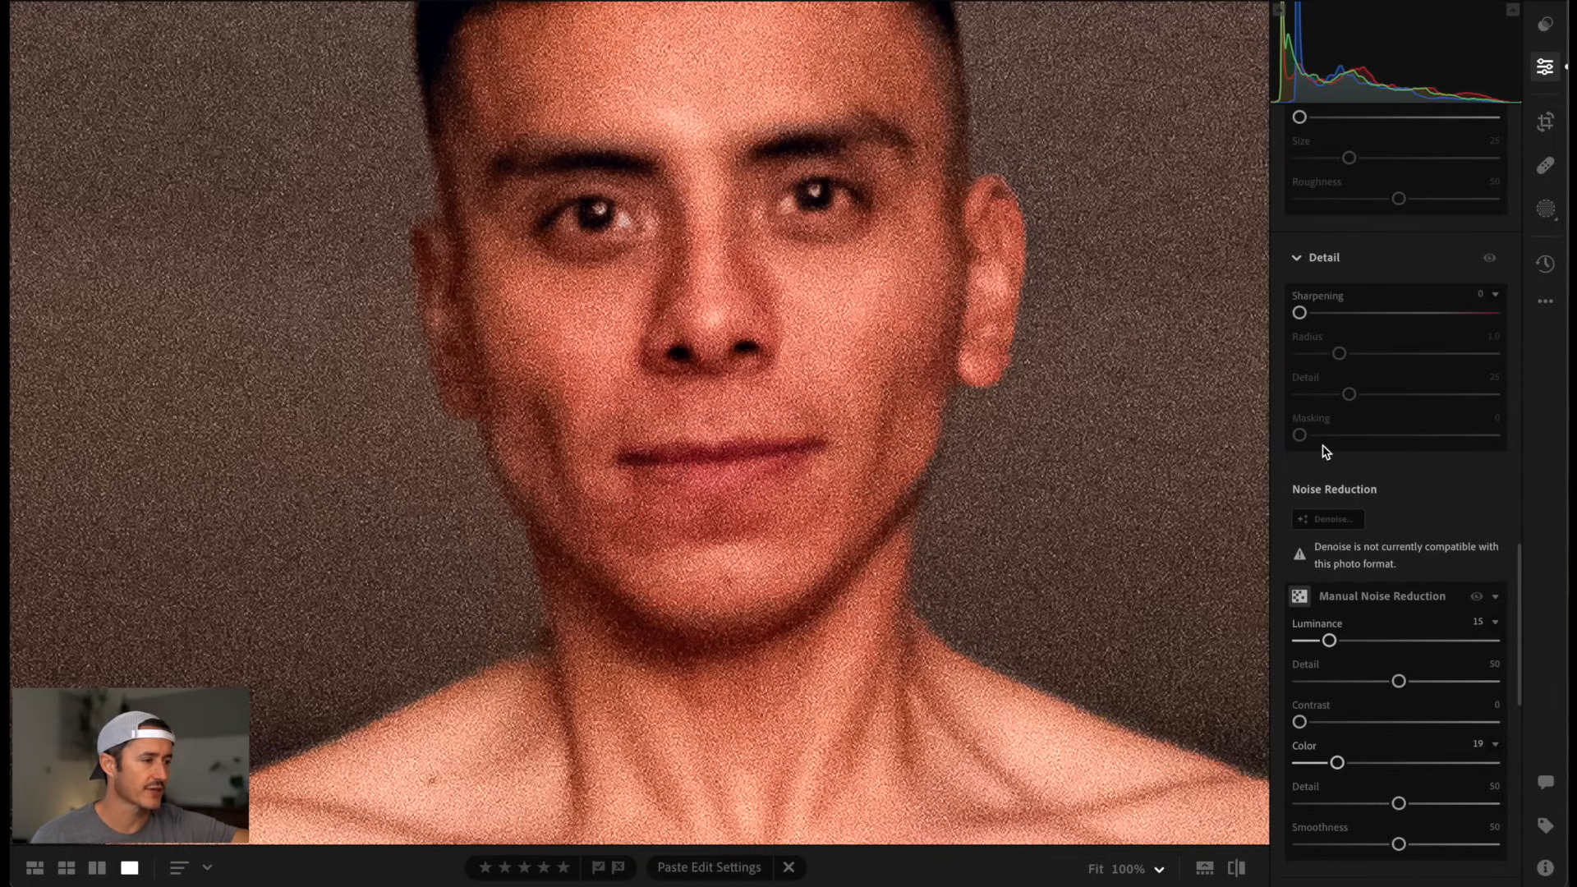
# - Set the Grain to 15, compare with the original, and review the effect across the whole photo
pyautogui.scroll(3, 1326, 485)
pyautogui.click(1323, 296)
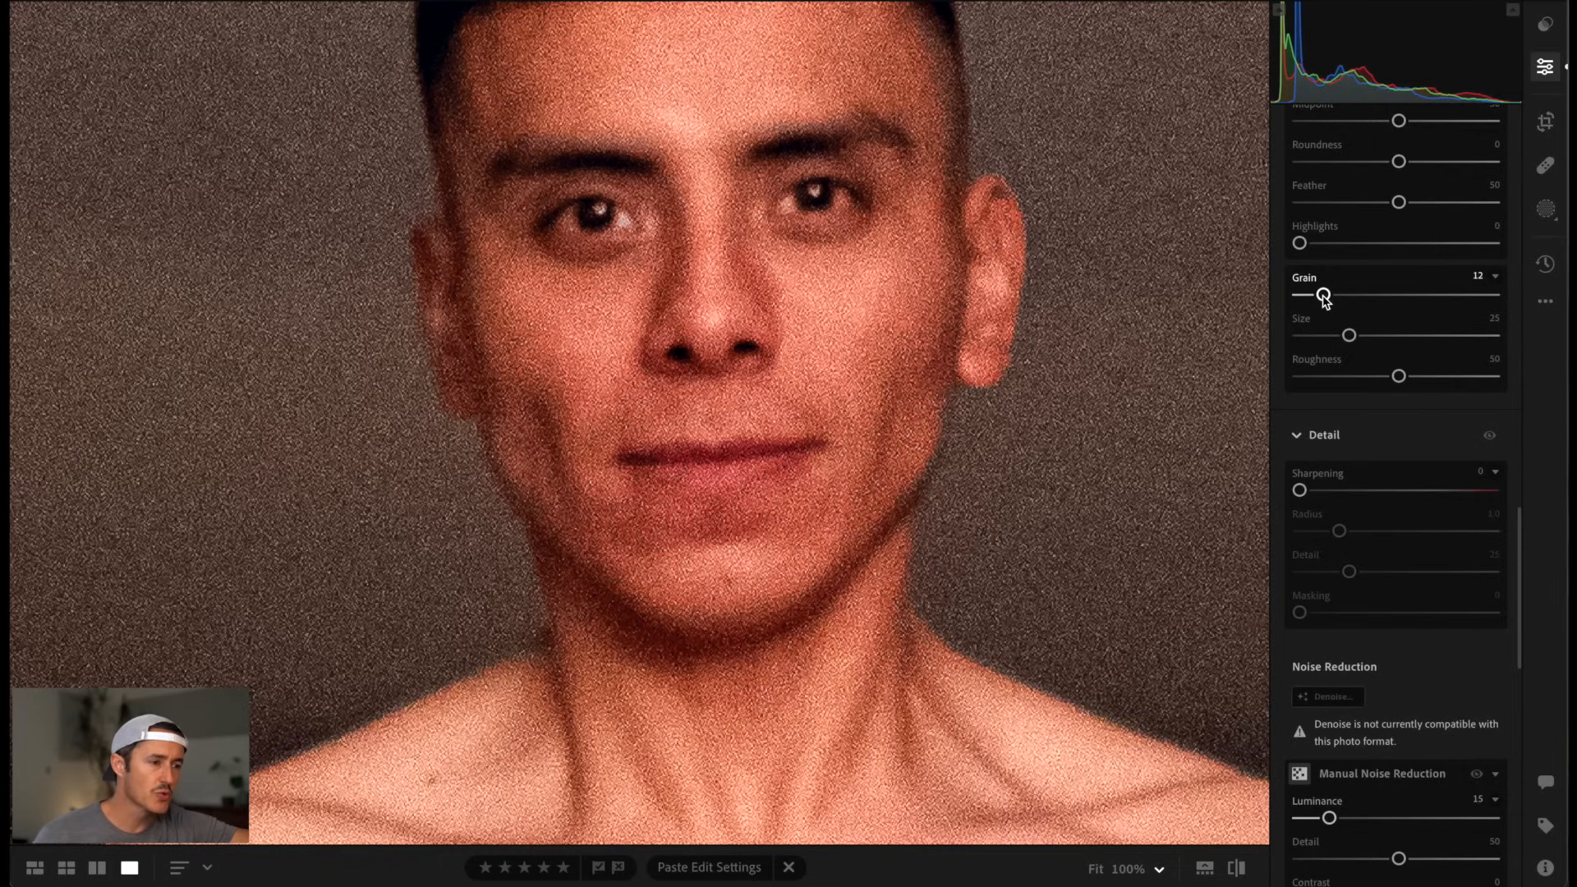
pyautogui.moveTo(1324, 300); pyautogui.dragTo(1330, 300)
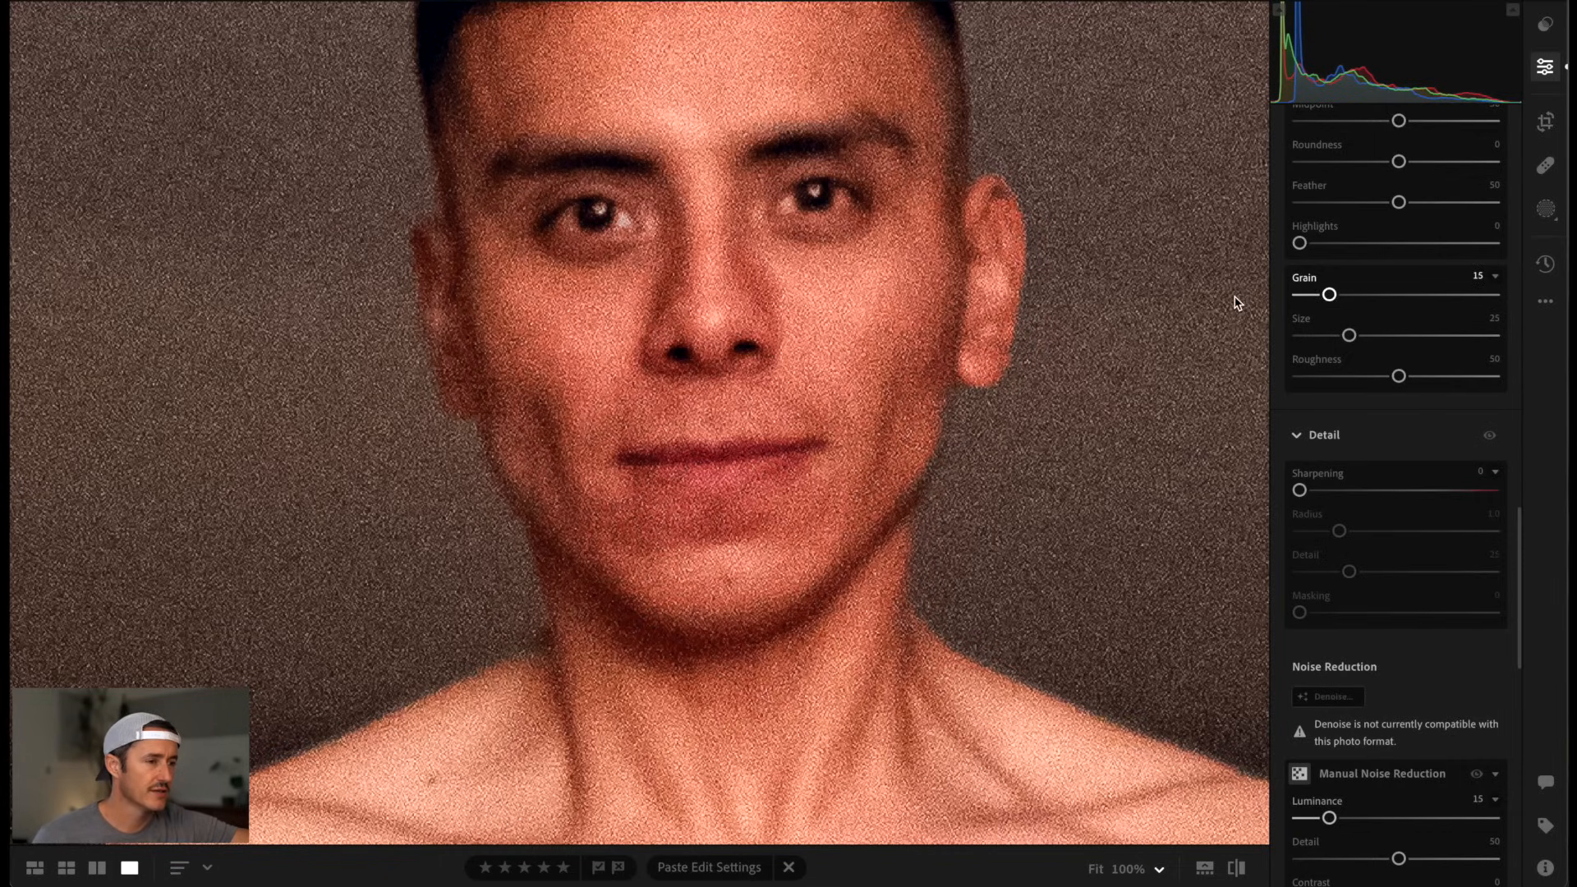
pyautogui.scroll(-5, 1014, 297)
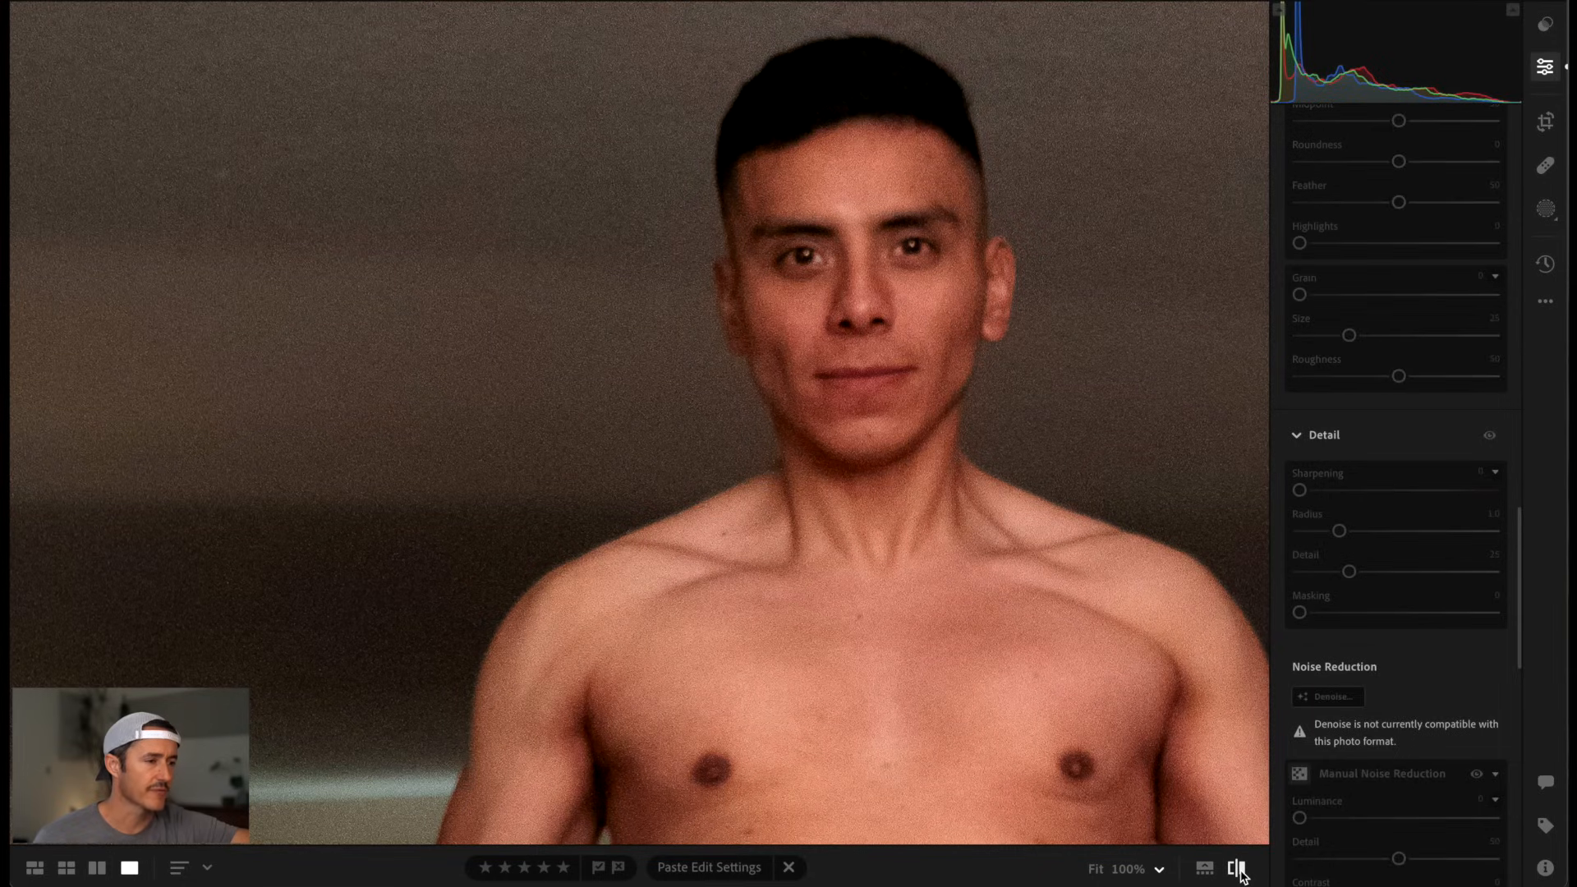
pyautogui.click(1237, 869)
pyautogui.click(995, 366)
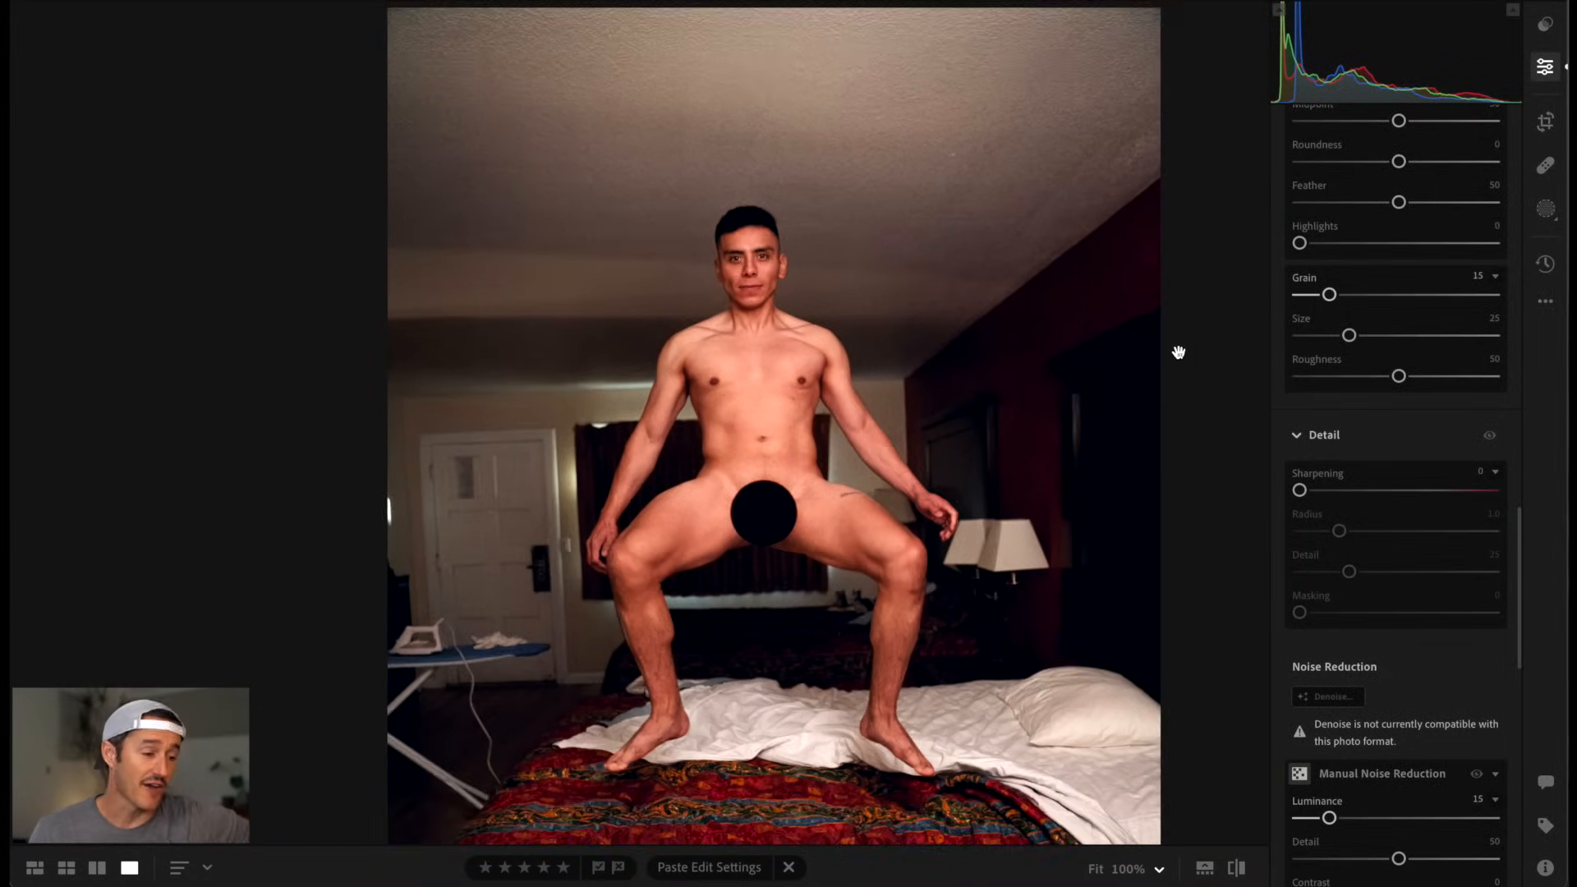
pyautogui.scroll(-3, 1179, 352)
pyautogui.moveTo(896, 374); pyautogui.dragTo(860, 394)
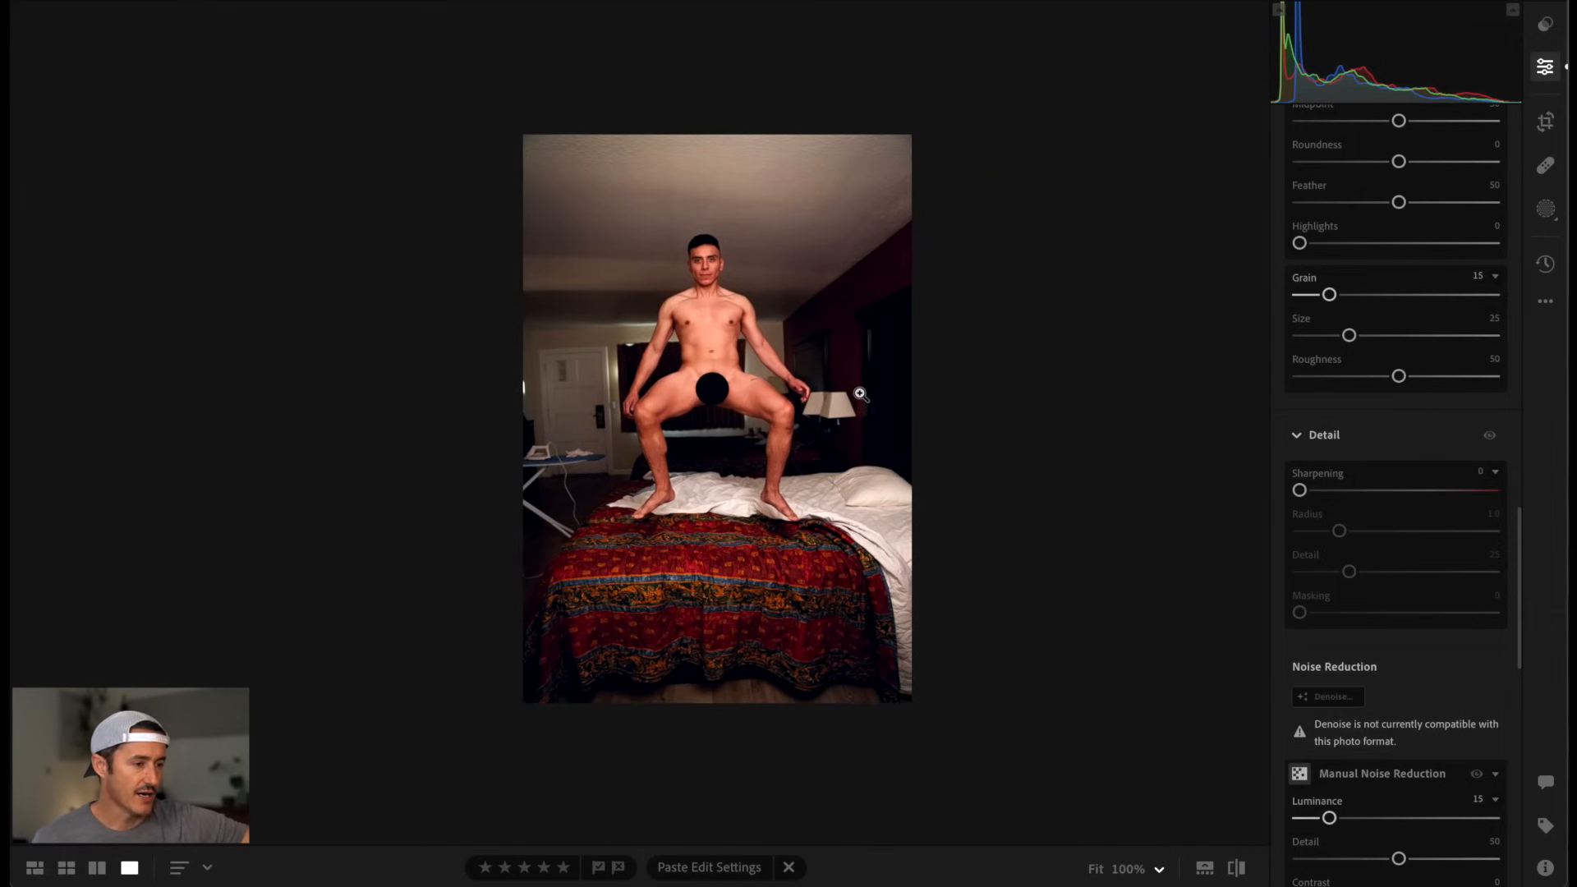
pyautogui.scroll(3, 860, 394)
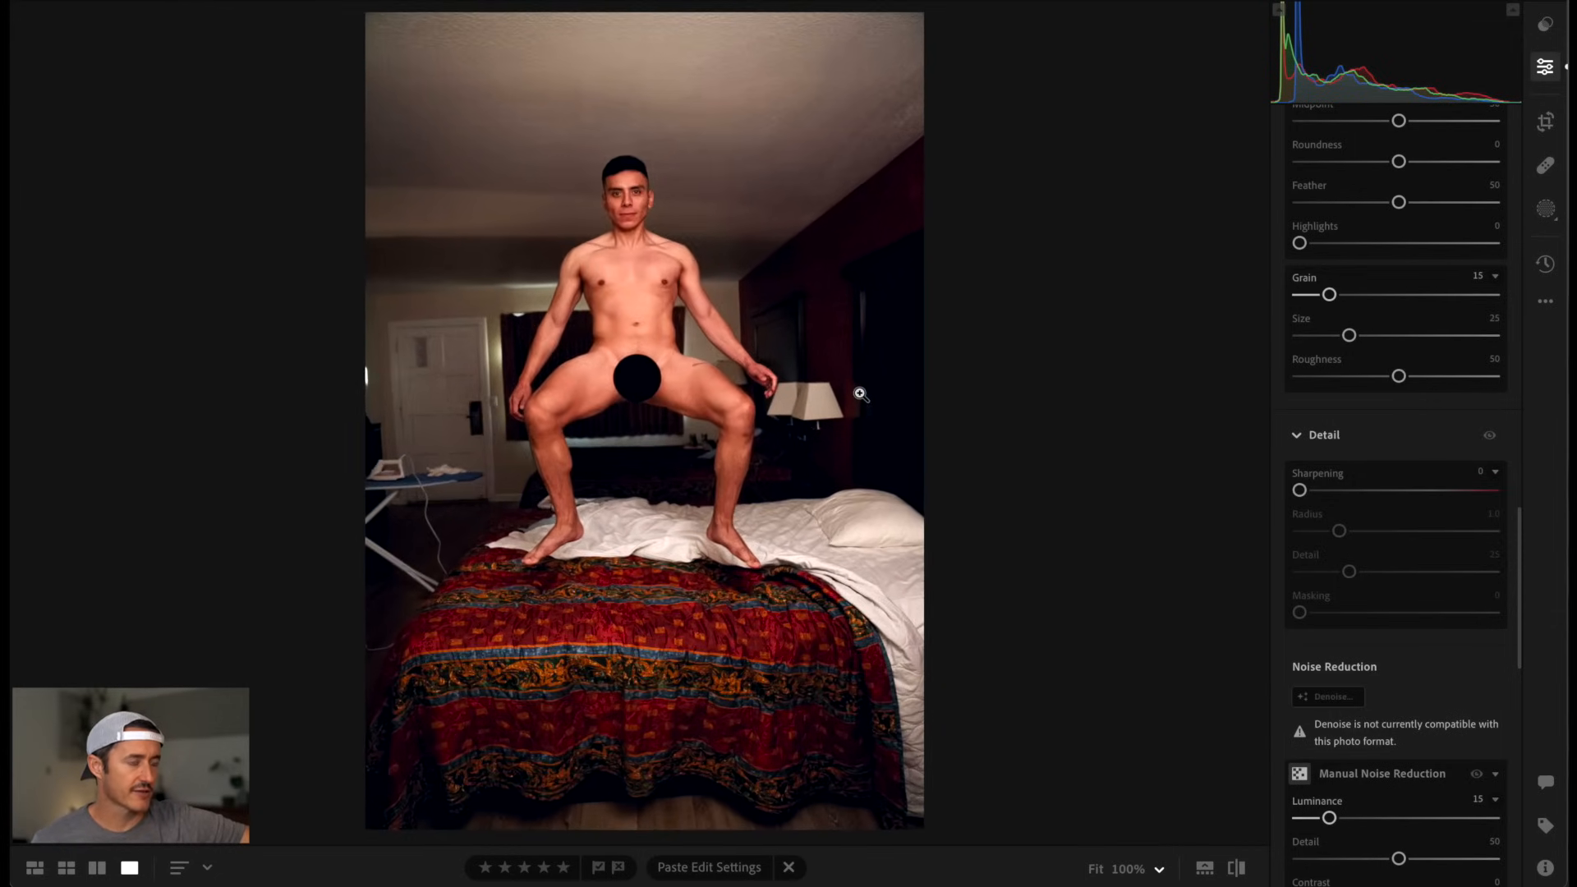
# - Sample the bright red of the patterned bedspread as a Point Color
pyautogui.click(1549, 127)
pyautogui.click(1550, 127)
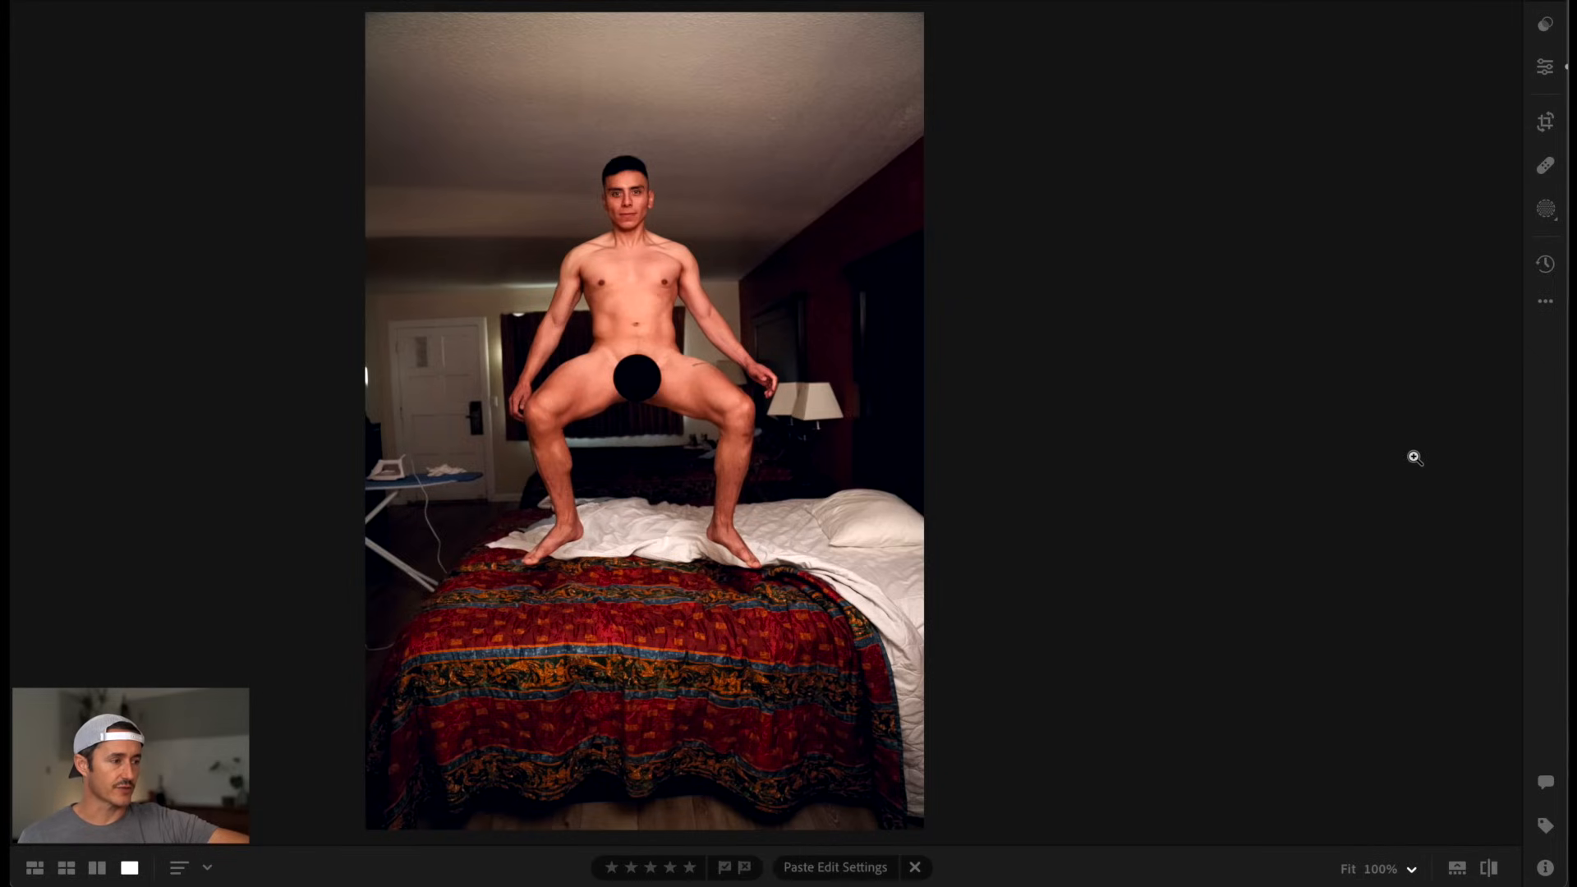
pyautogui.click(1545, 67)
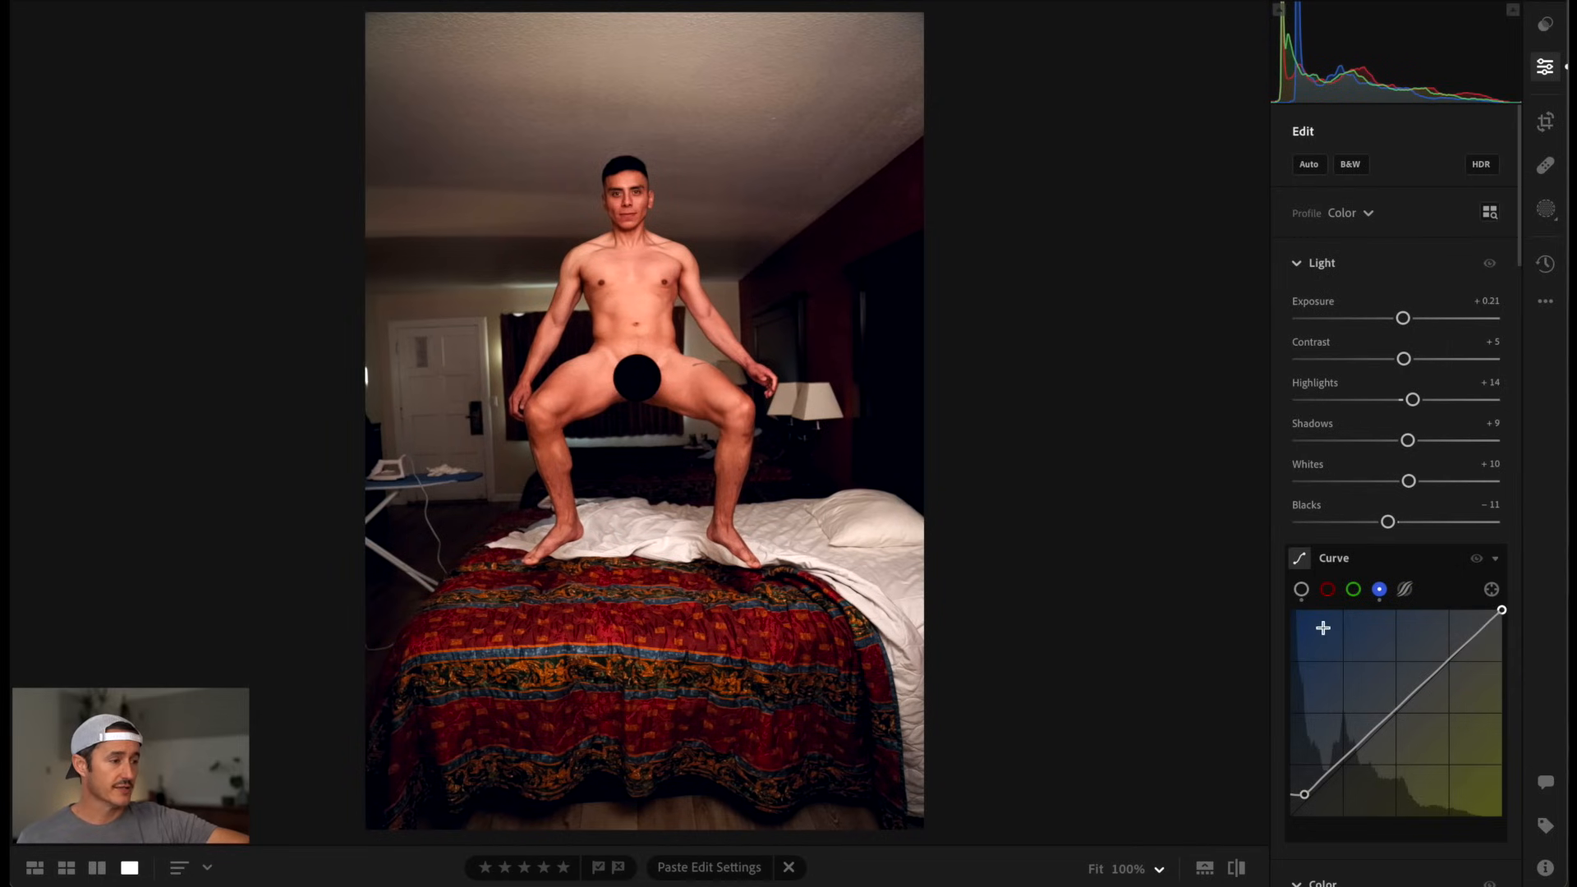
pyautogui.scroll(-5, 1314, 653)
pyautogui.scroll(-3, 1314, 662)
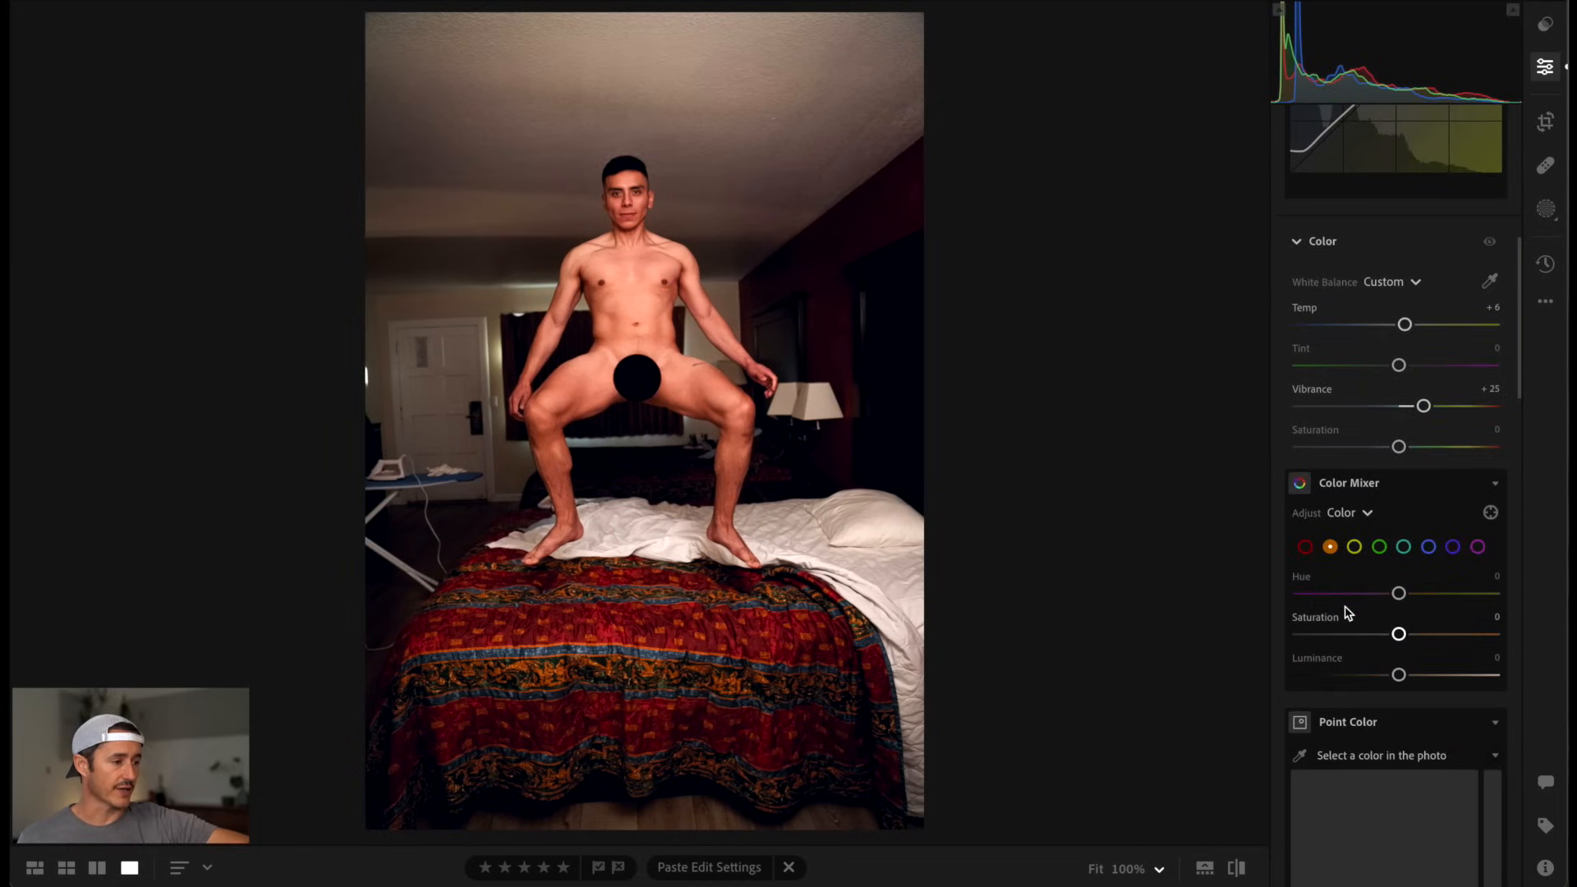
pyautogui.scroll(-2, 1343, 612)
pyautogui.click(1300, 606)
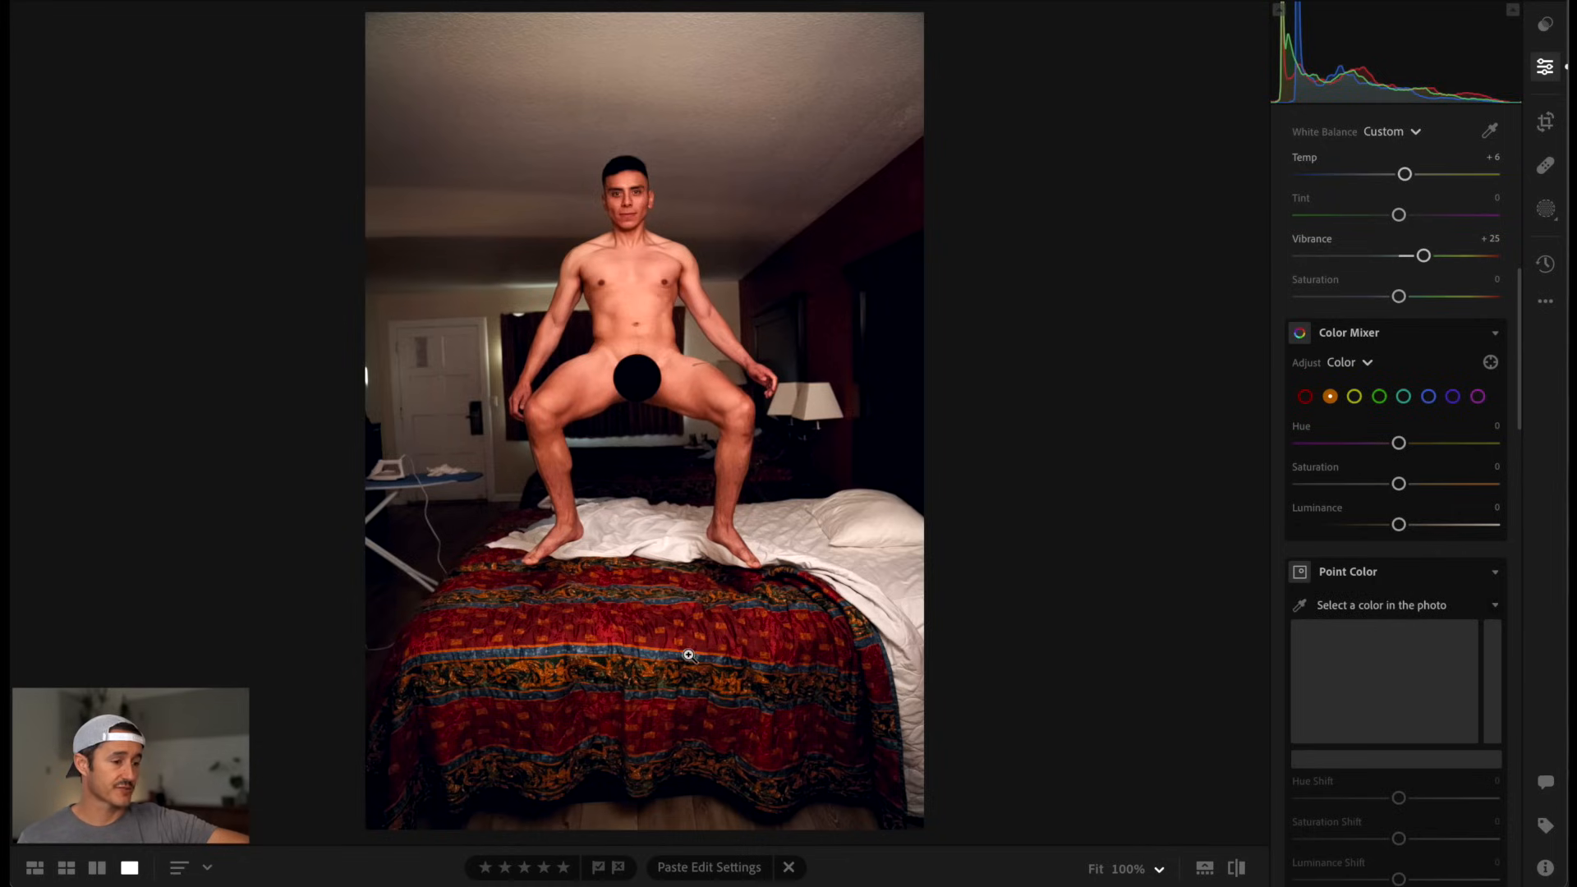
pyautogui.click(671, 636)
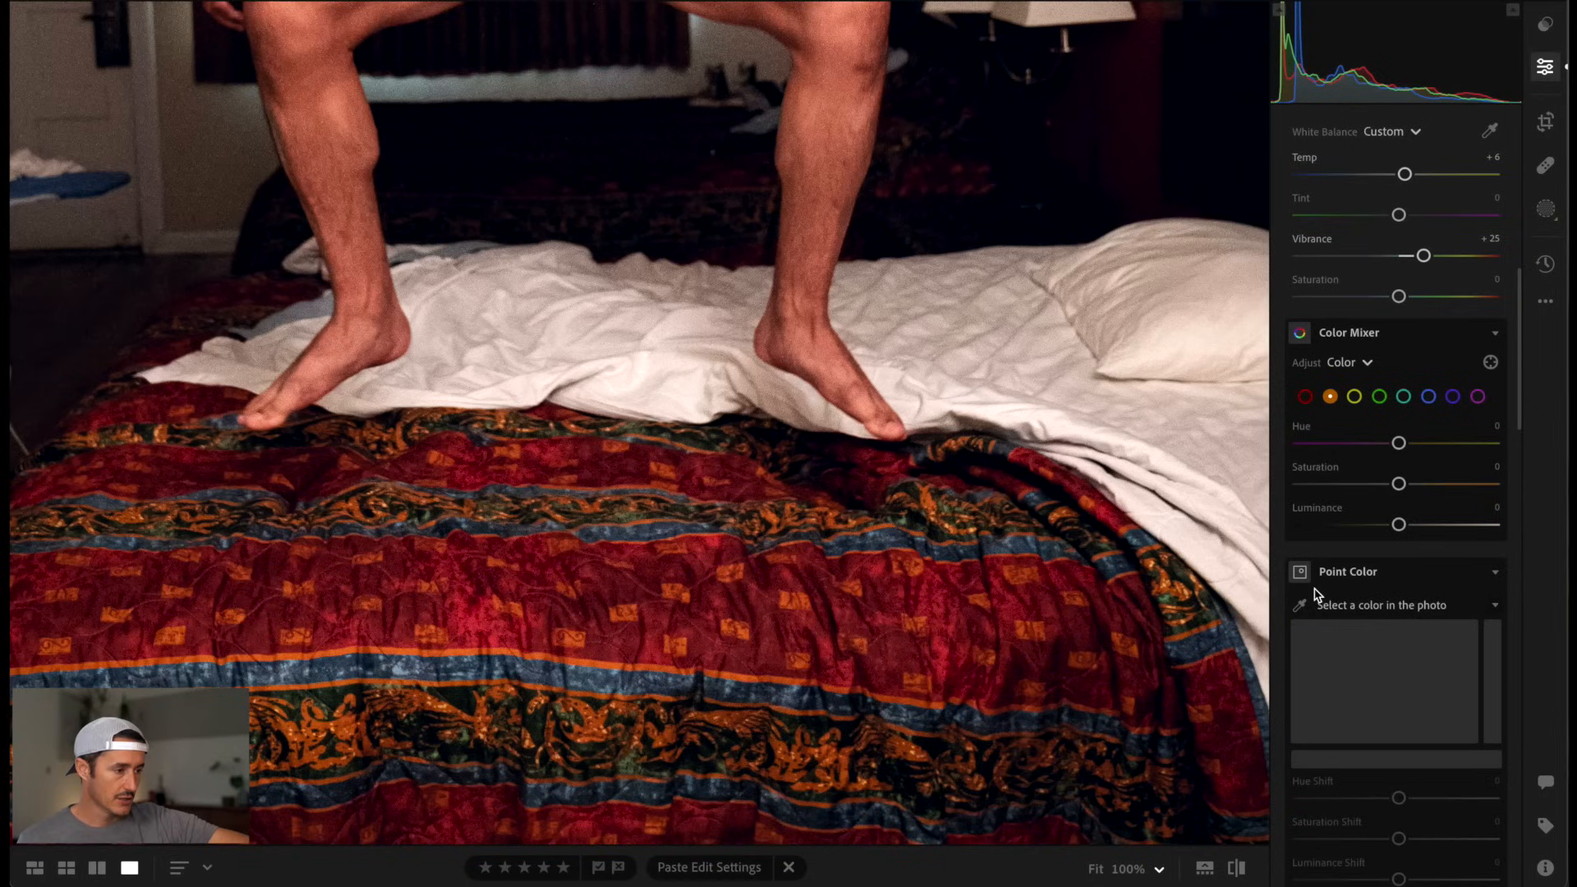
pyautogui.click(1301, 605)
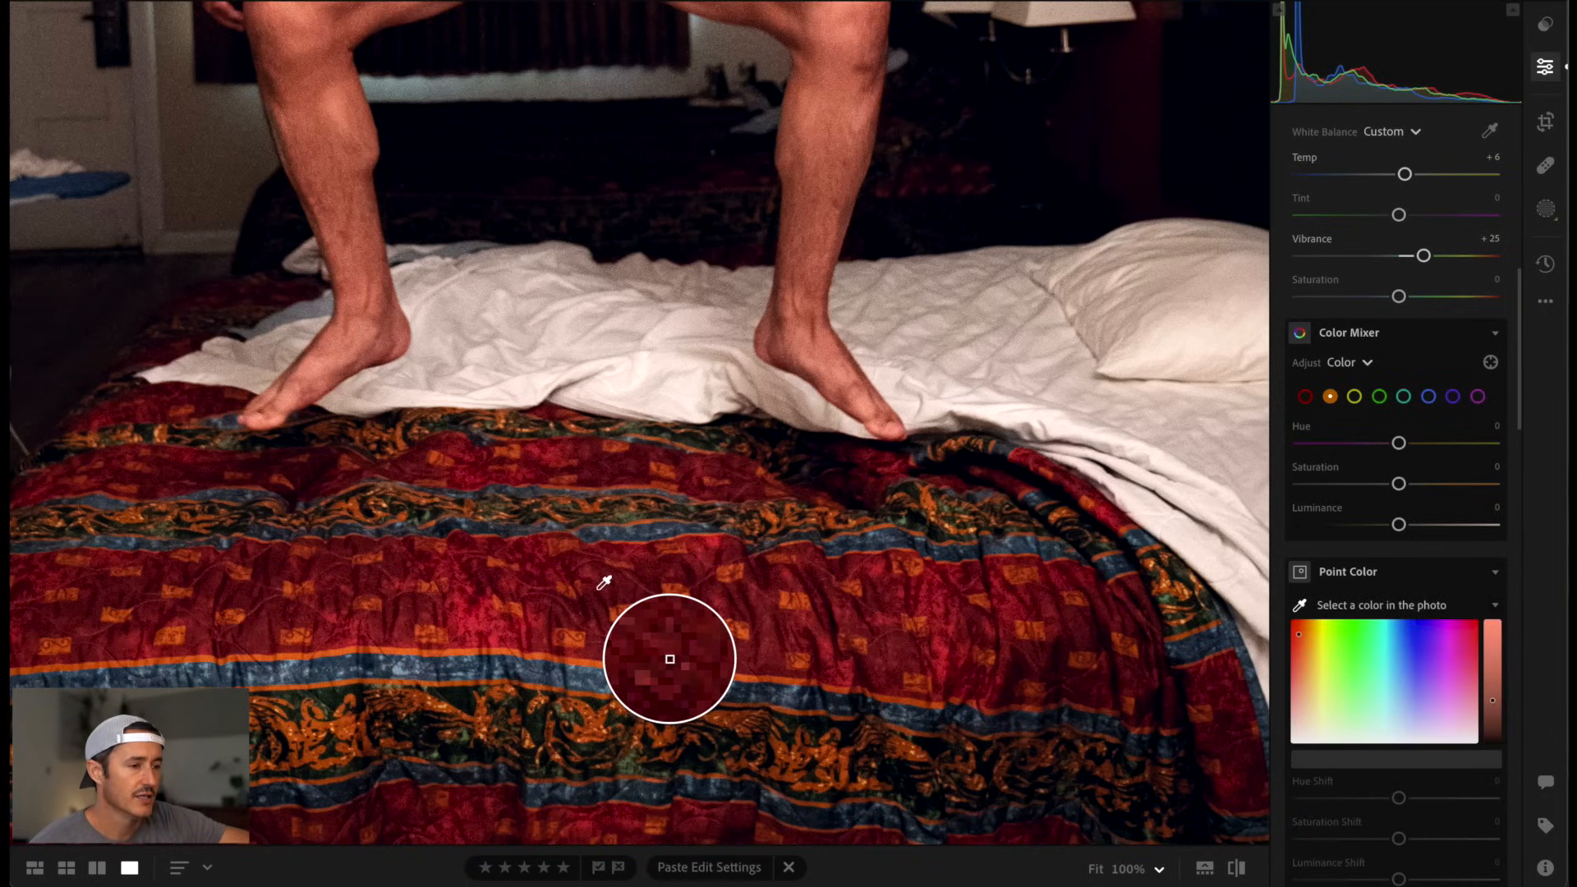
pyautogui.click(481, 611)
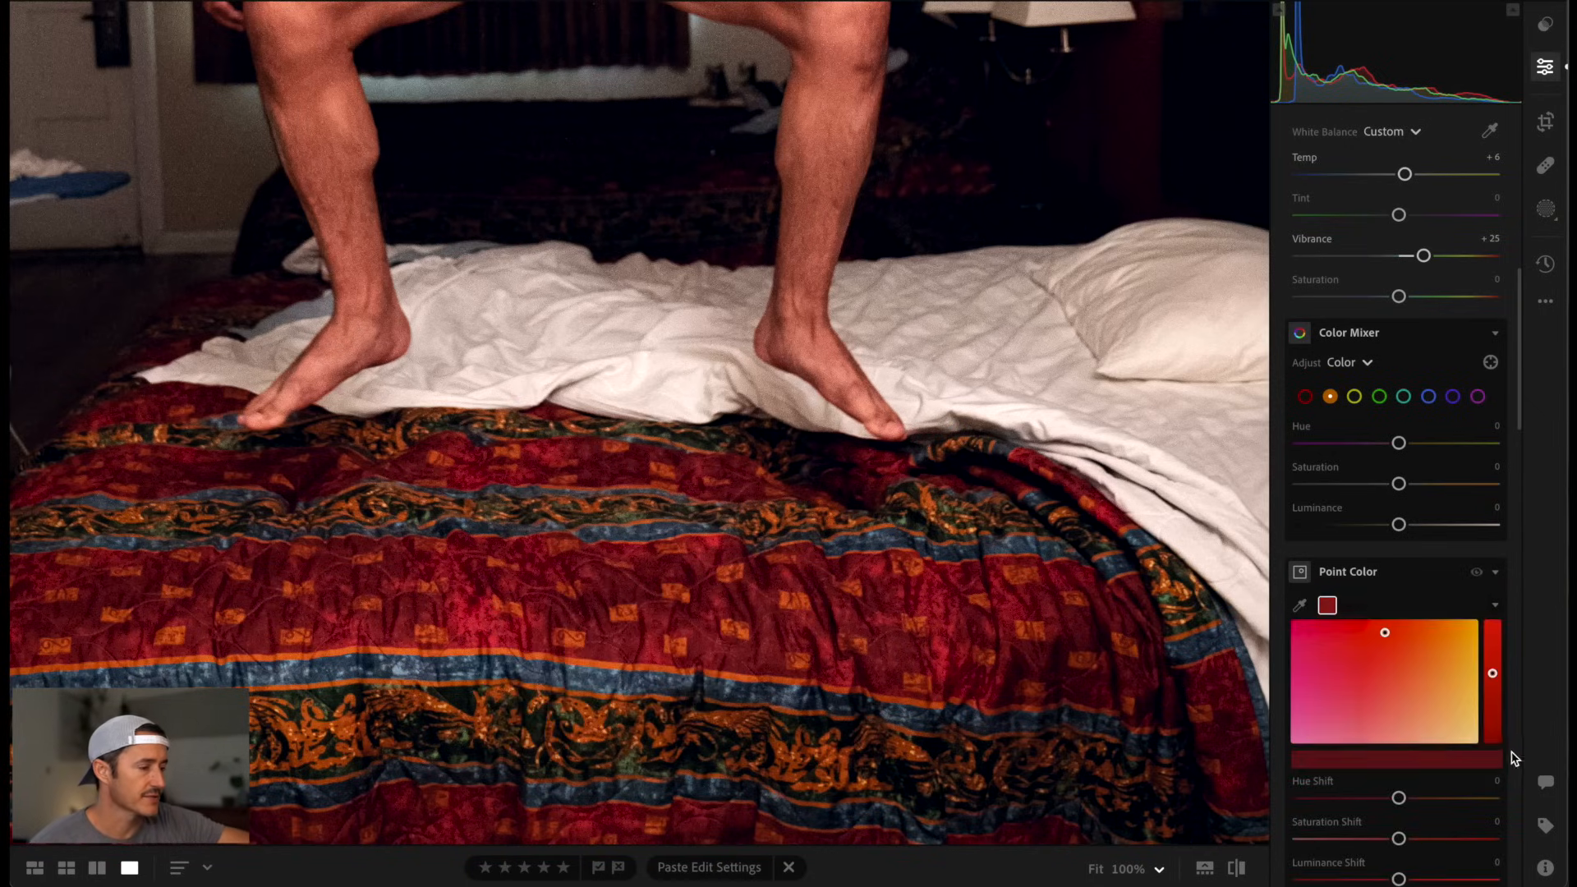
# - Try a Luminance Shift of -43 on the sampled bedspread red, compare with the original, and reset the shift
pyautogui.moveTo(1493, 678)
pyautogui.mouseDown()
pyautogui.moveTo(1494, 722)
pyautogui.moveTo(1493, 703)
pyautogui.mouseUp()
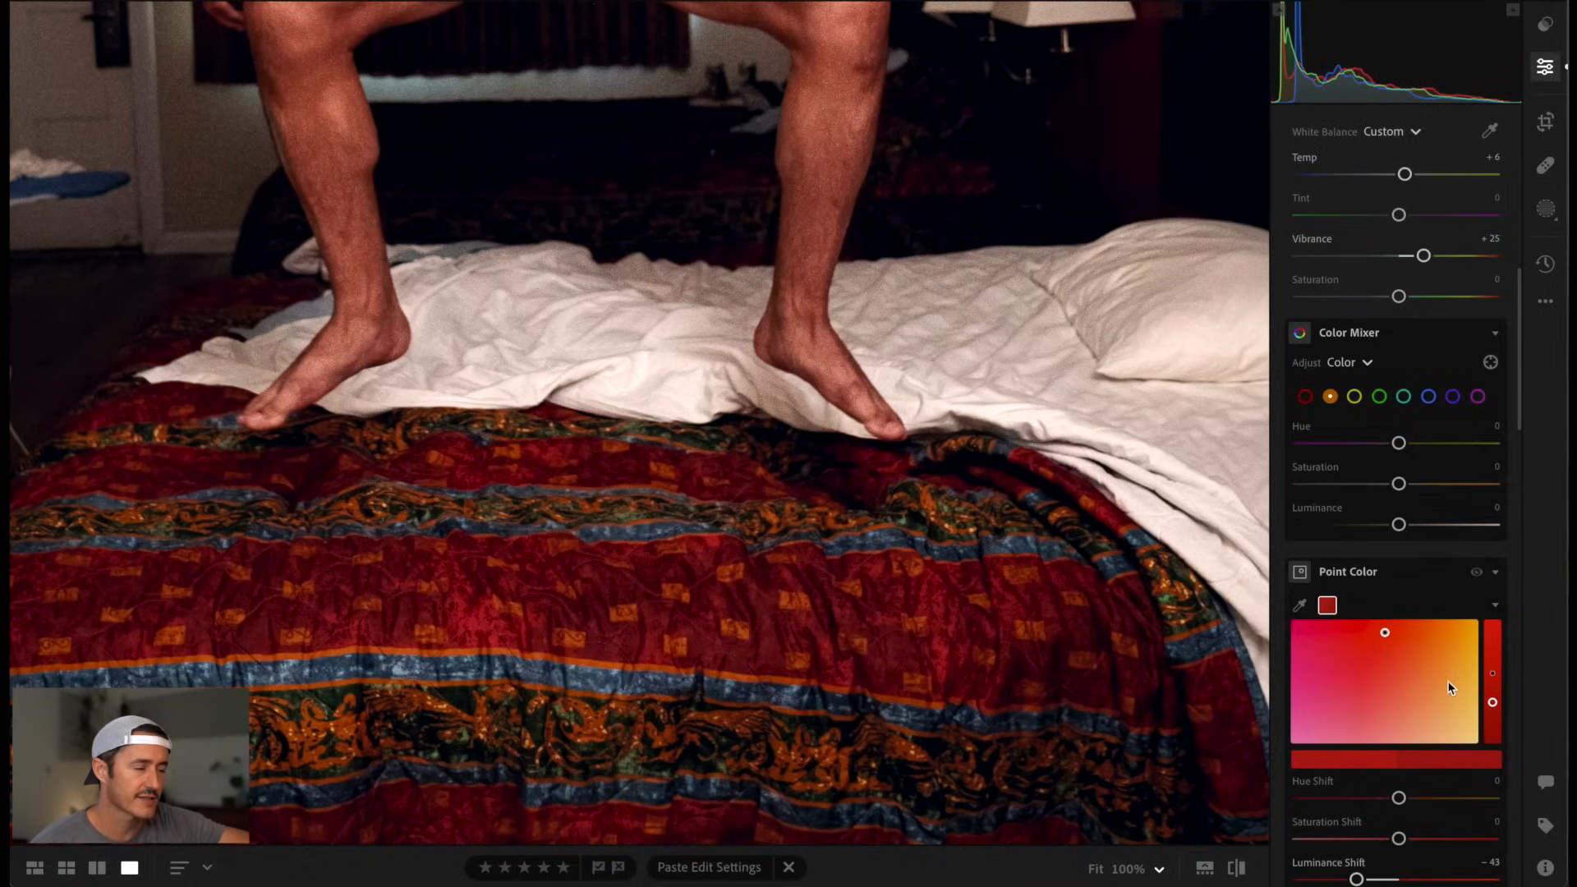
pyautogui.click(934, 241)
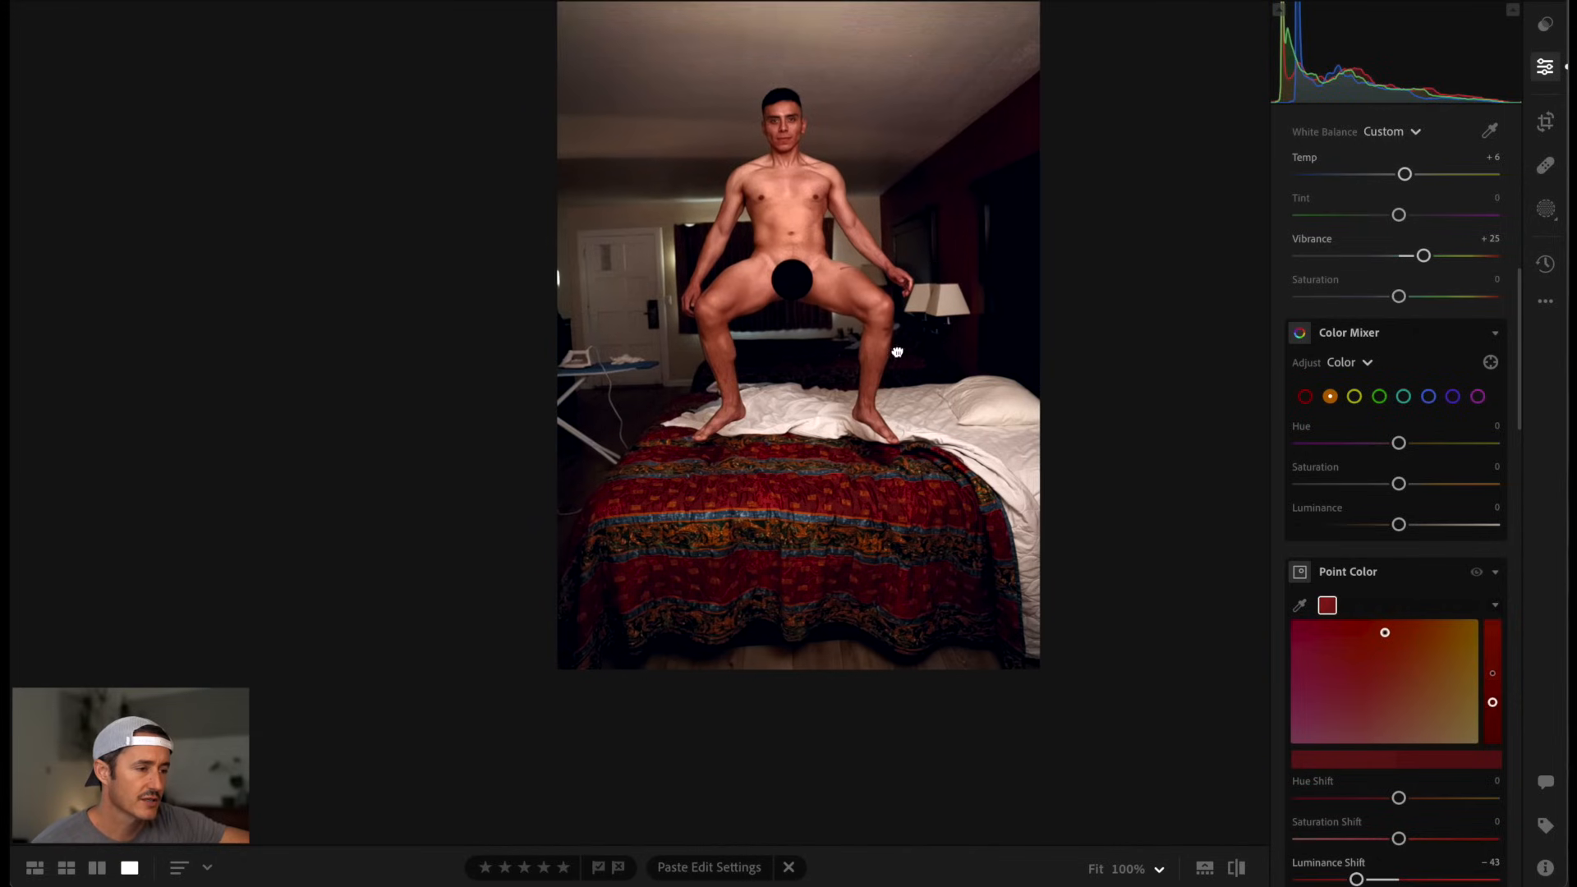
pyautogui.click(1237, 869)
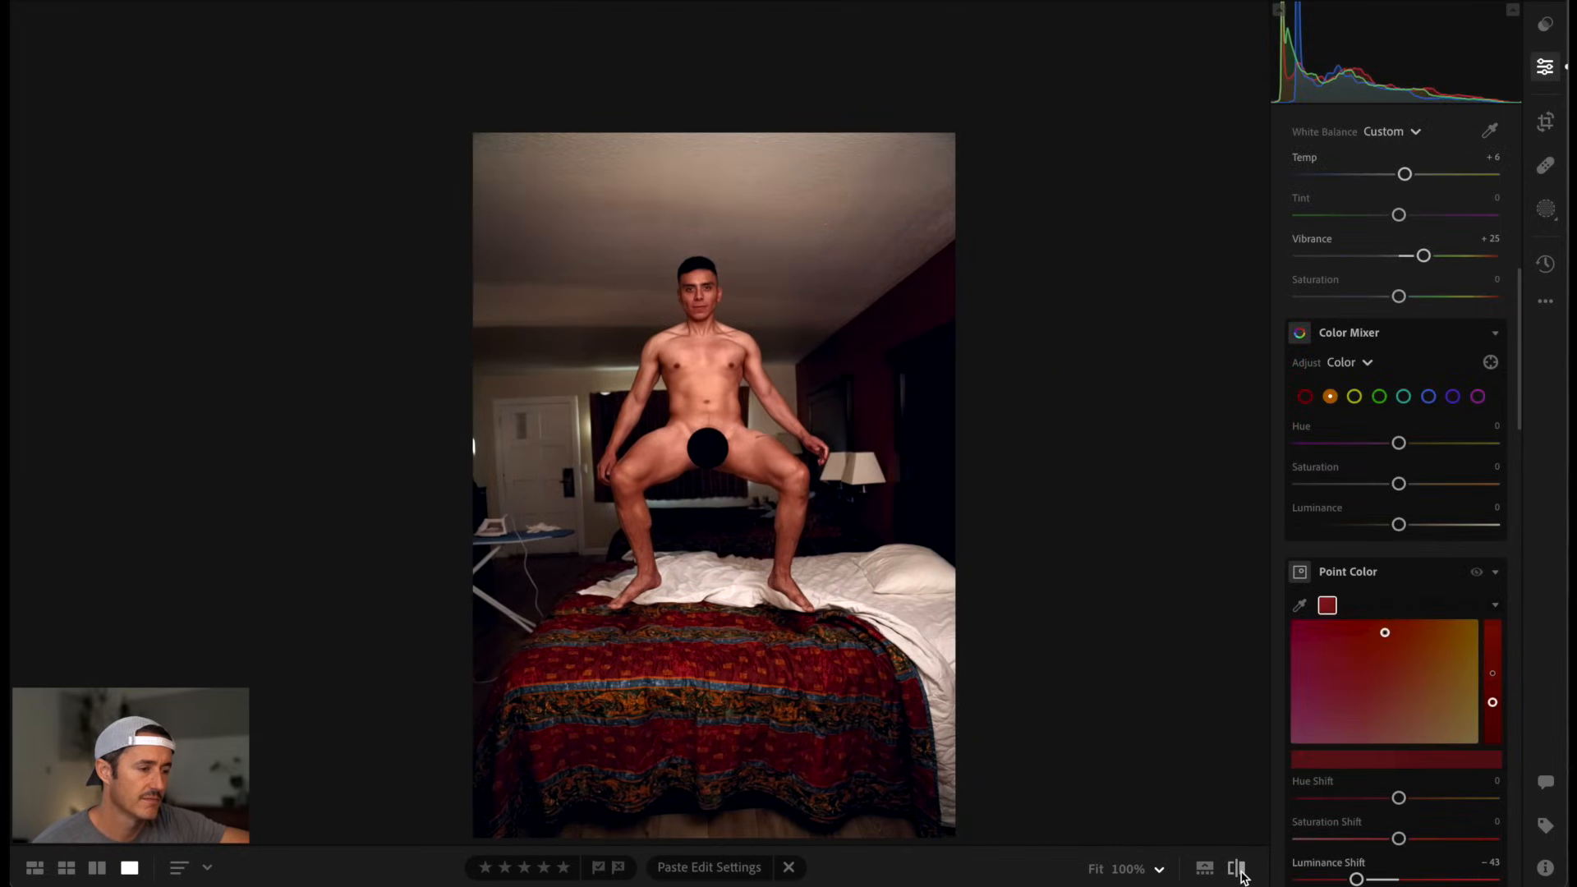
pyautogui.doubleClick(1494, 702)
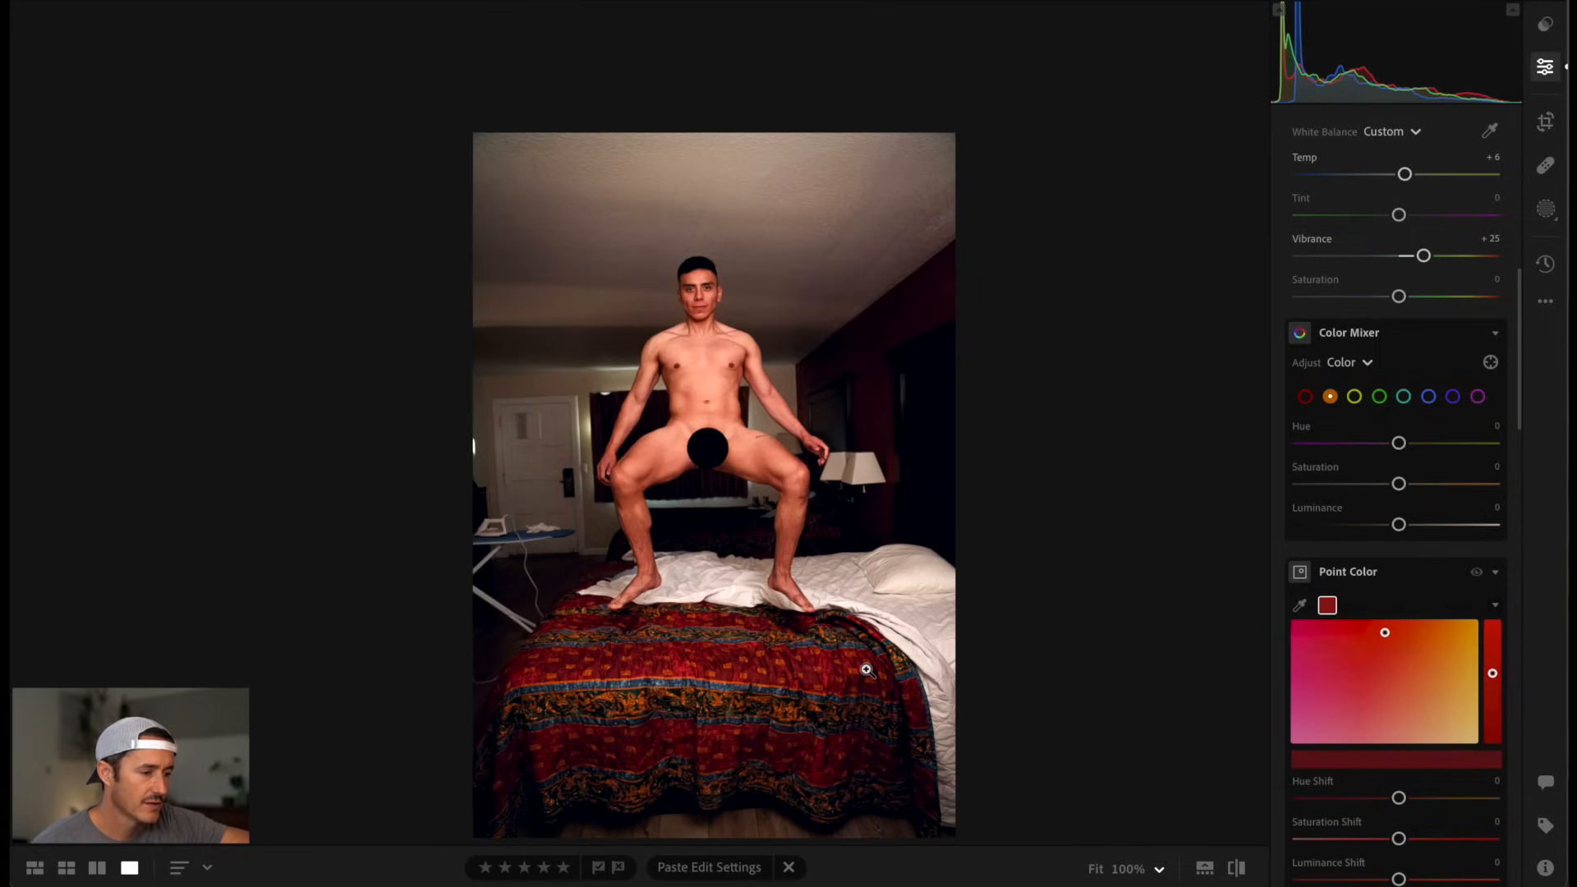
# - Sample a darker red from the bedspread as a second Point Color and set its Luminance Shift to -43
pyautogui.click(1299, 605)
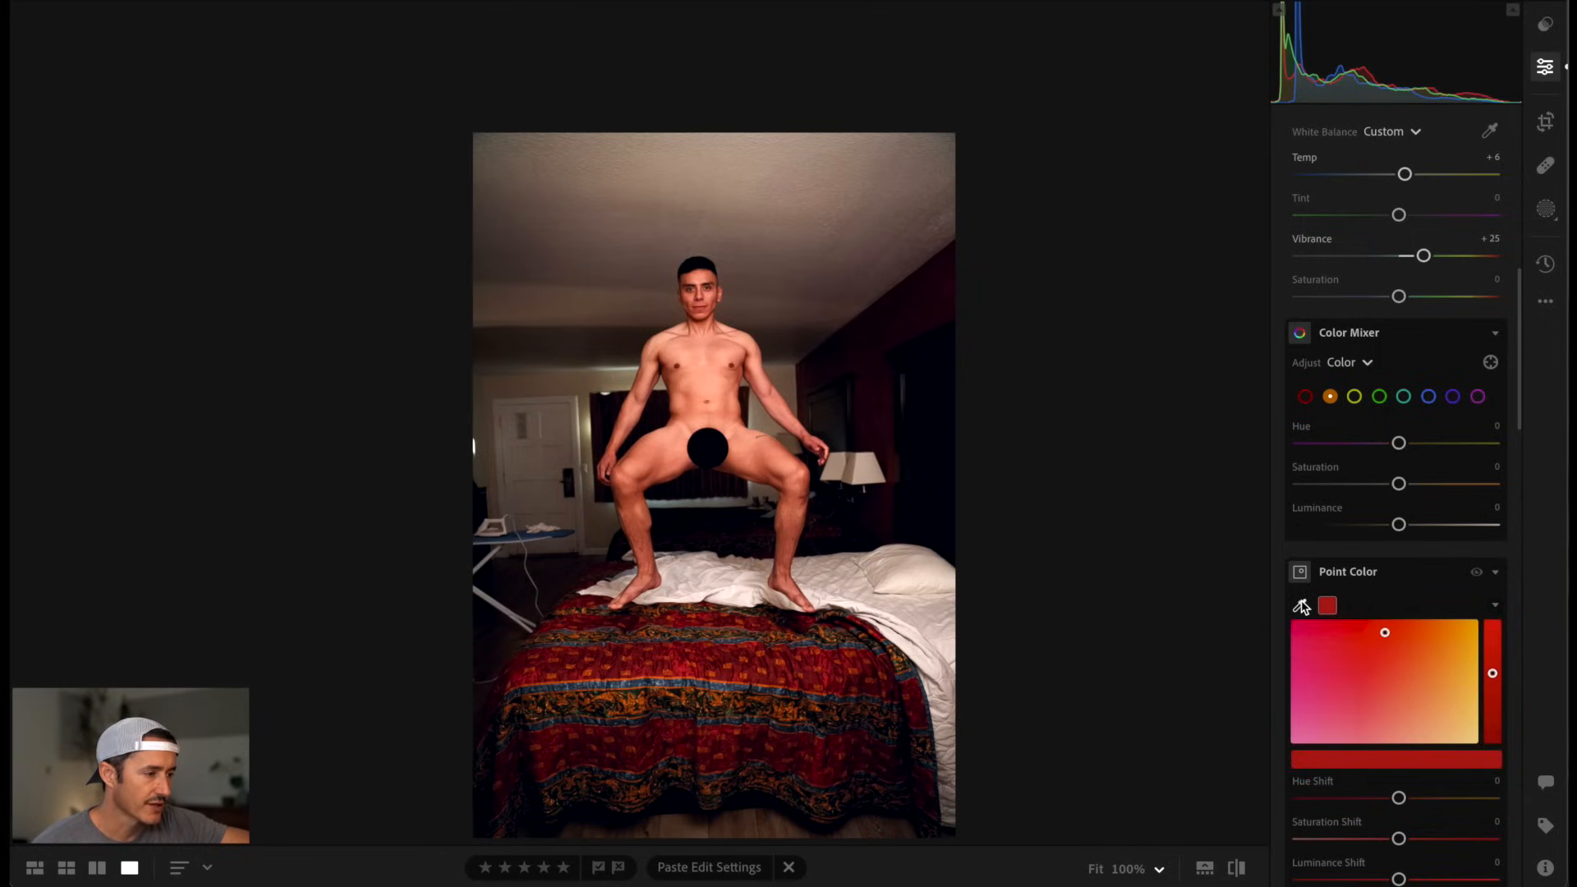
pyautogui.scroll(3, 706, 654)
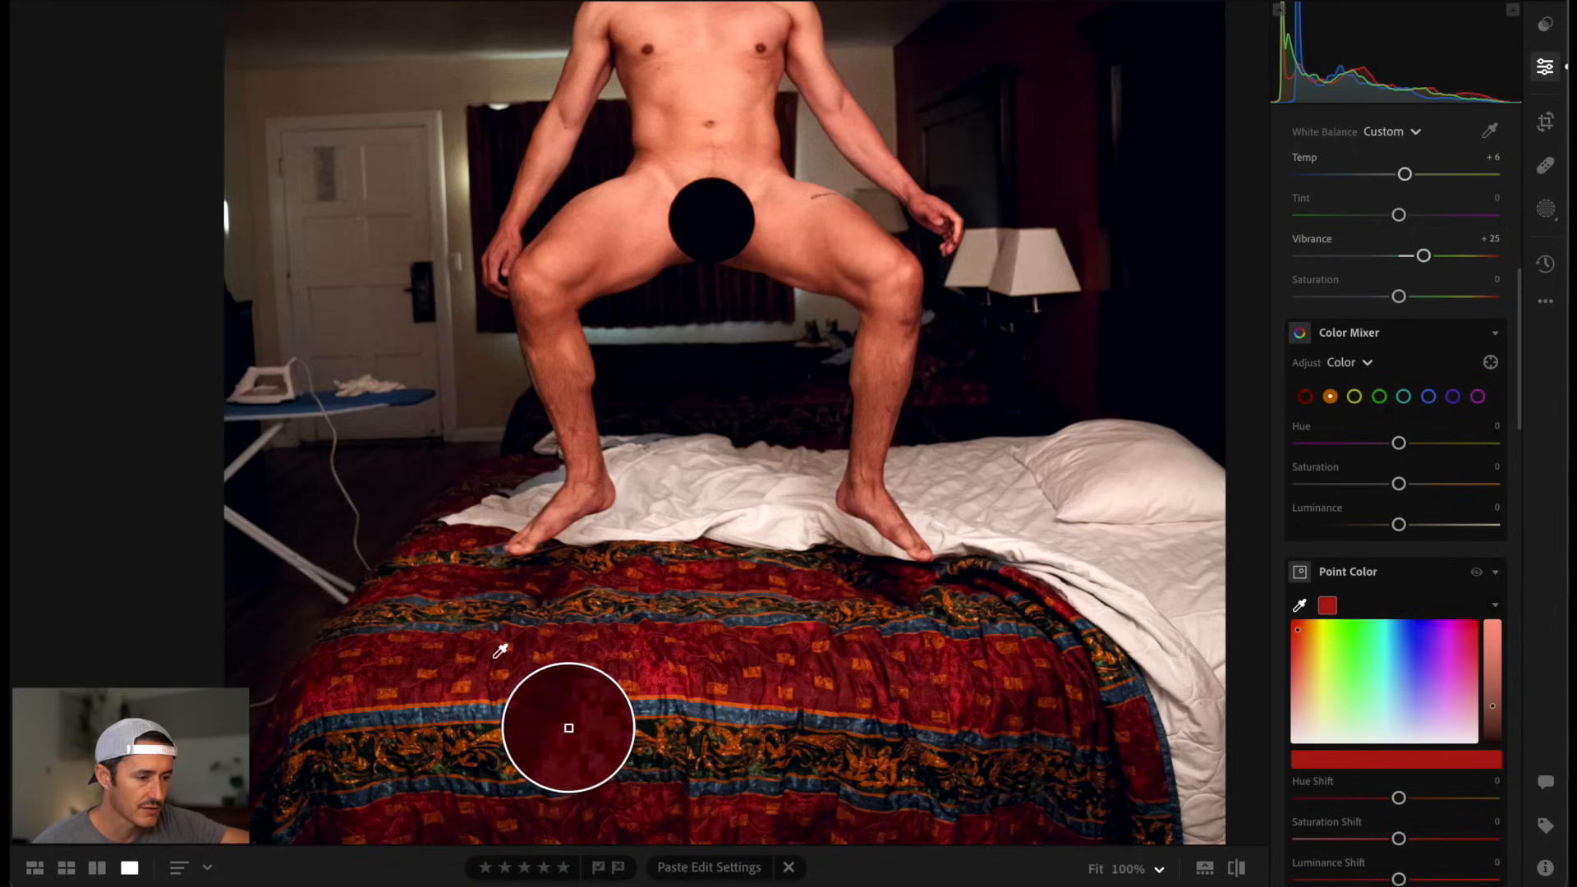
pyautogui.click(625, 650)
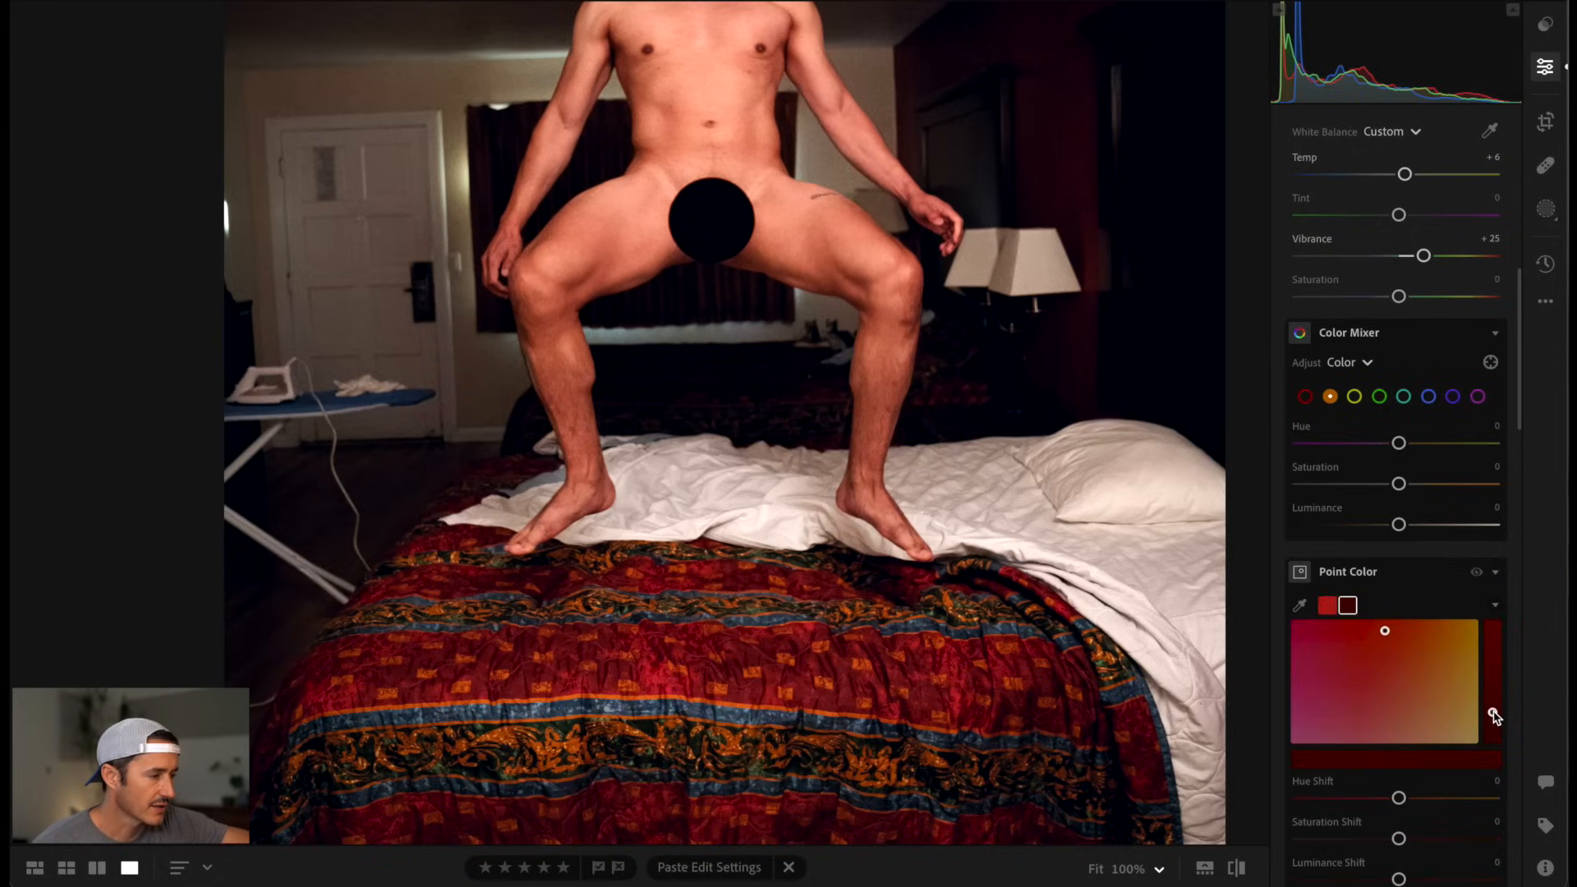
pyautogui.moveTo(1493, 715); pyautogui.dragTo(1493, 728)
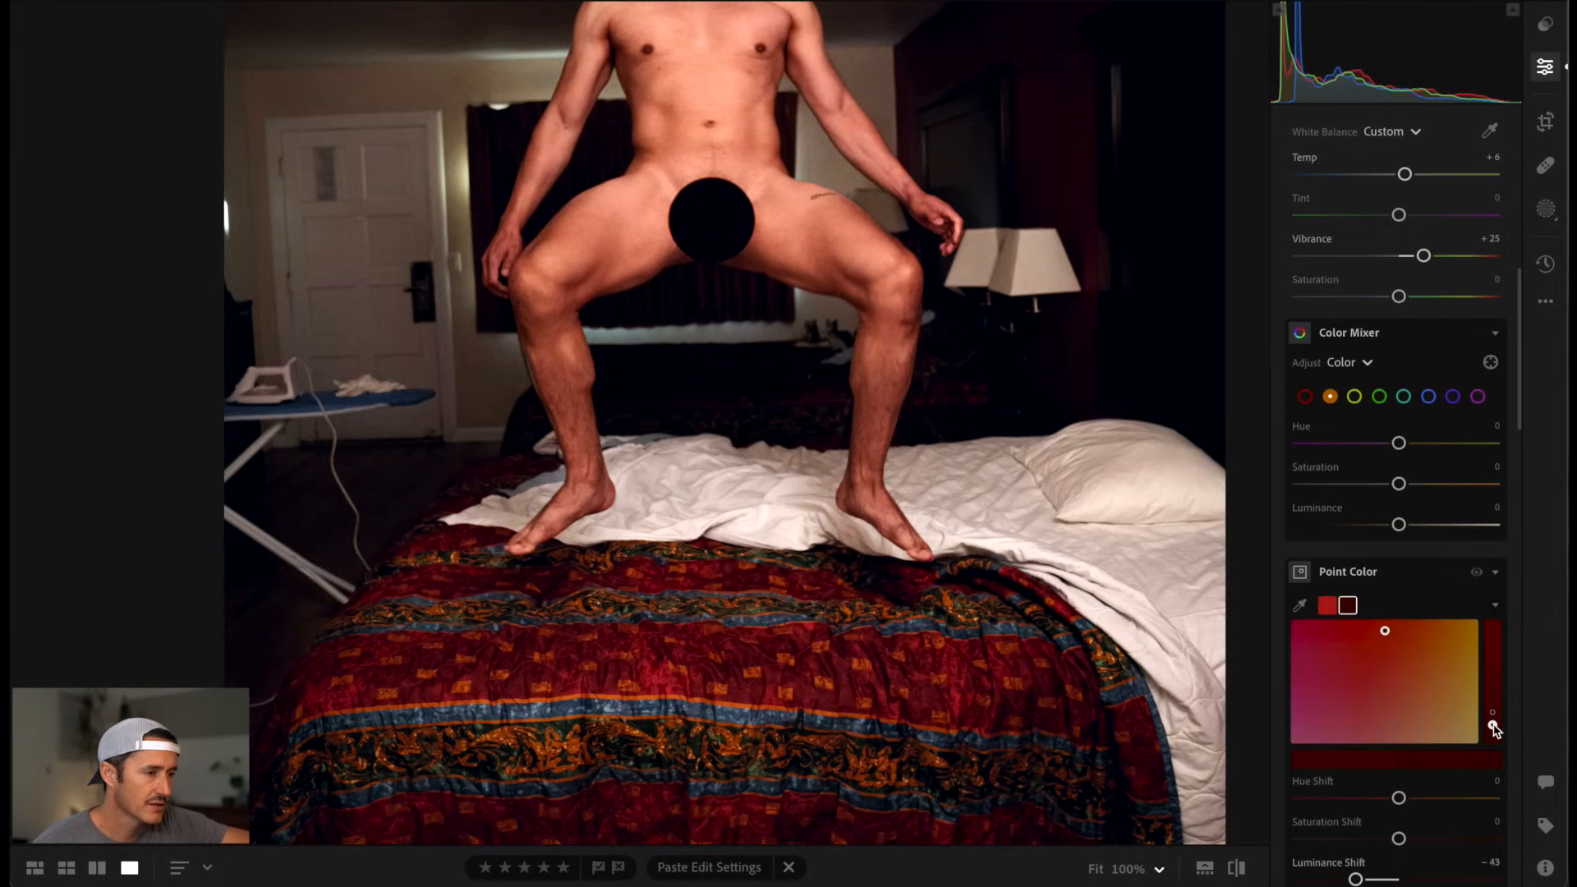
pyautogui.click(998, 350)
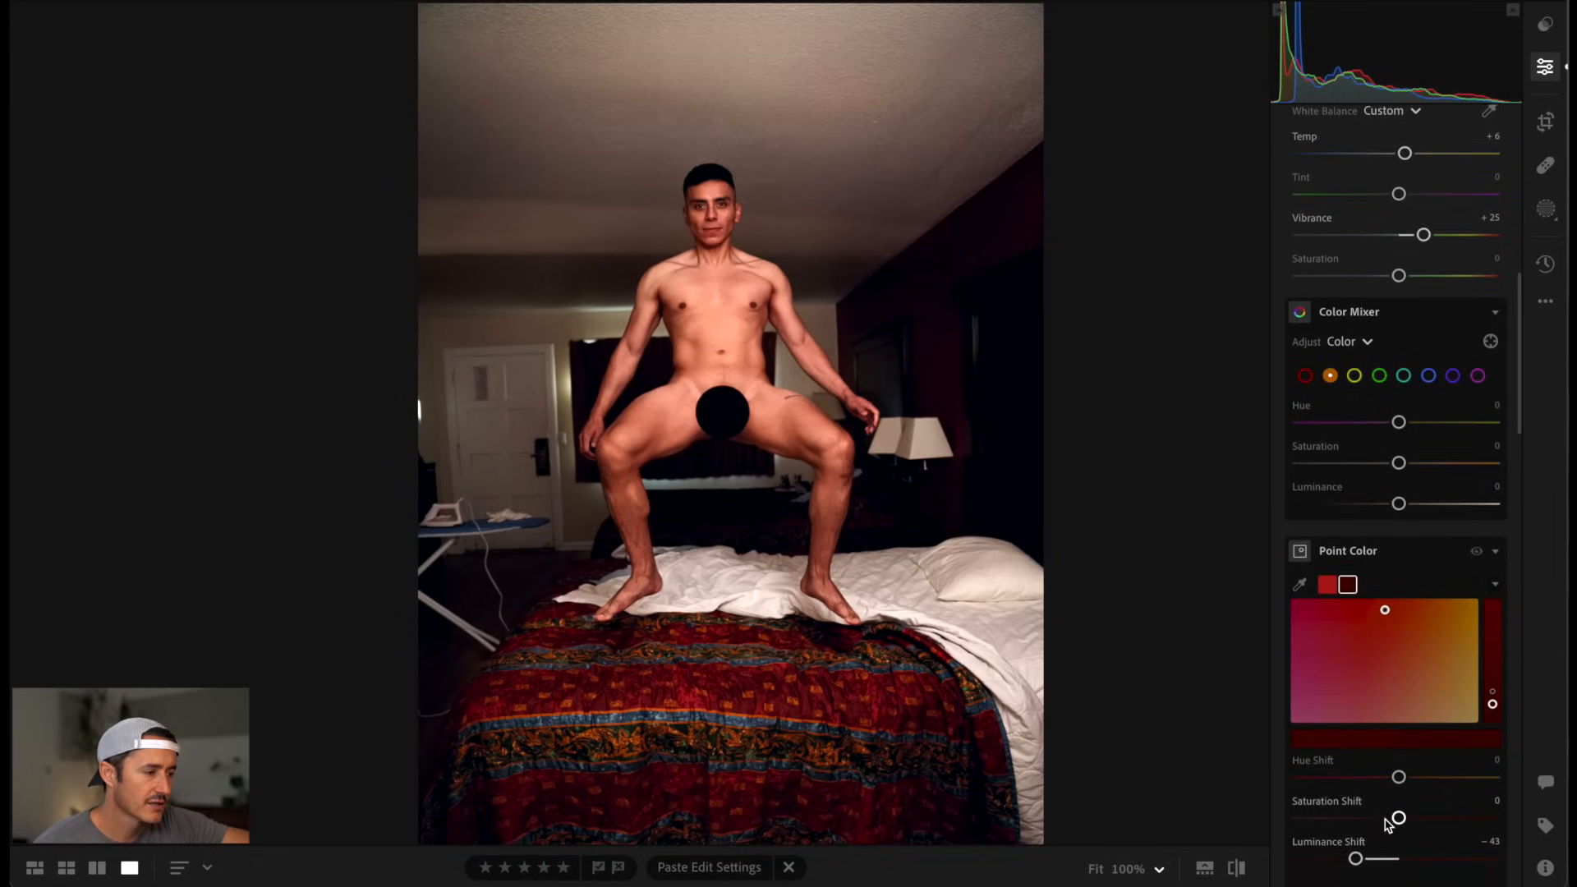
# - Try a Luminance Shift of -23 and a Hue Shift of +7 on the darker red, and reset the hue to 0
pyautogui.scroll(-2, 1396, 813)
pyautogui.moveTo(1358, 794)
pyautogui.mouseDown()
pyautogui.moveTo(1375, 753)
pyautogui.moveTo(1439, 739)
pyautogui.moveTo(1405, 712)
pyautogui.mouseUp()
pyautogui.doubleClick(1441, 752)
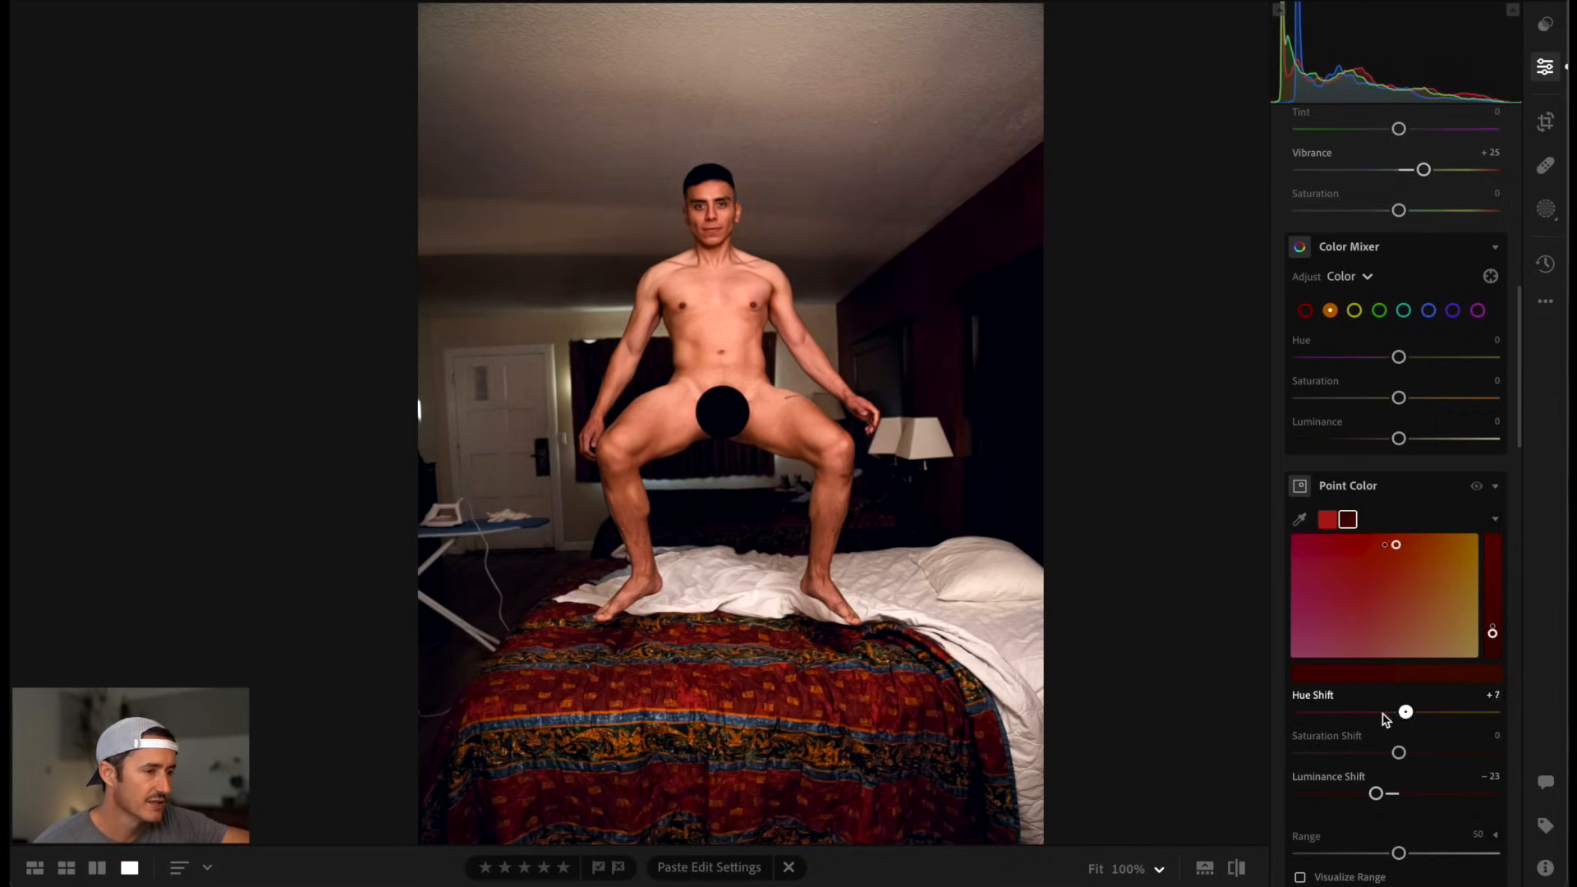
pyautogui.doubleClick(1394, 713)
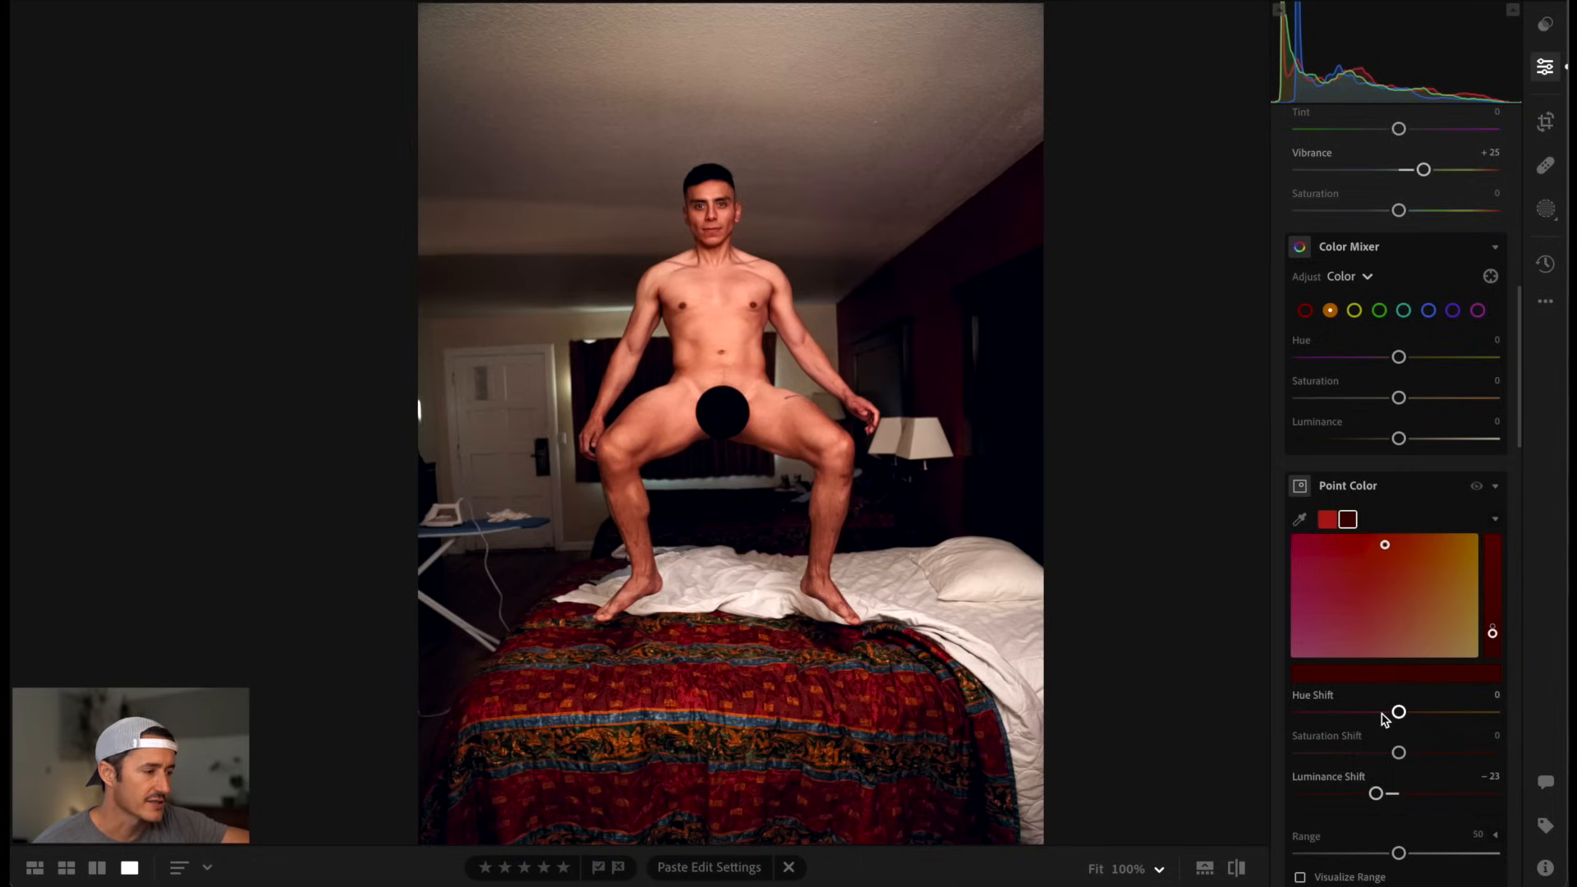
# - Set the darker red's Luminance Shift to -17 and examine the upper body close up
pyautogui.doubleClick(1381, 795)
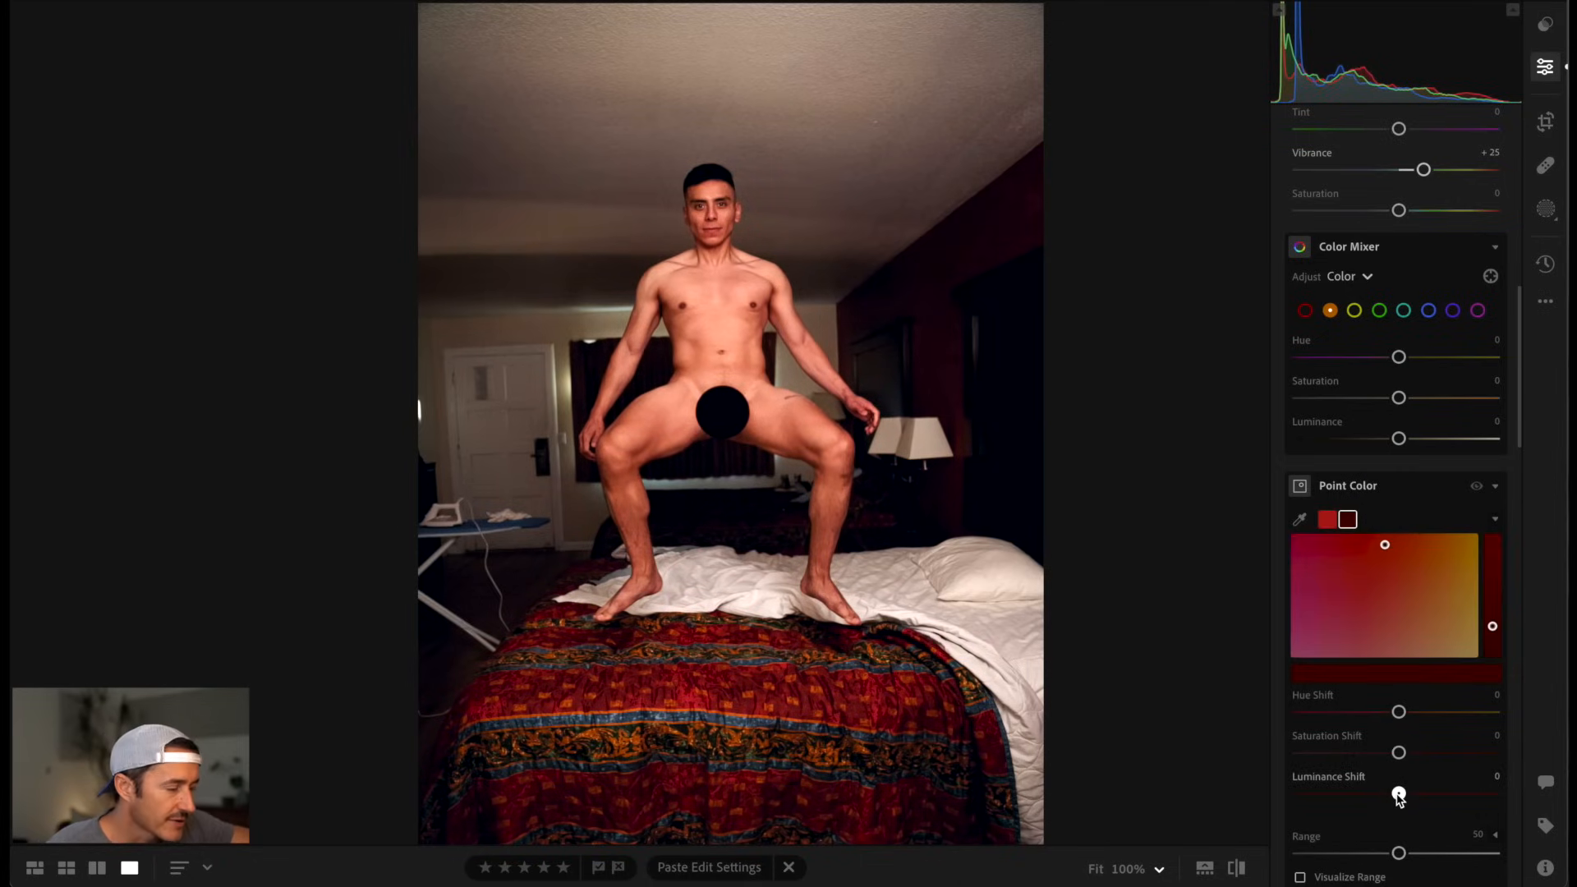
pyautogui.moveTo(1400, 800); pyautogui.dragTo(1390, 802)
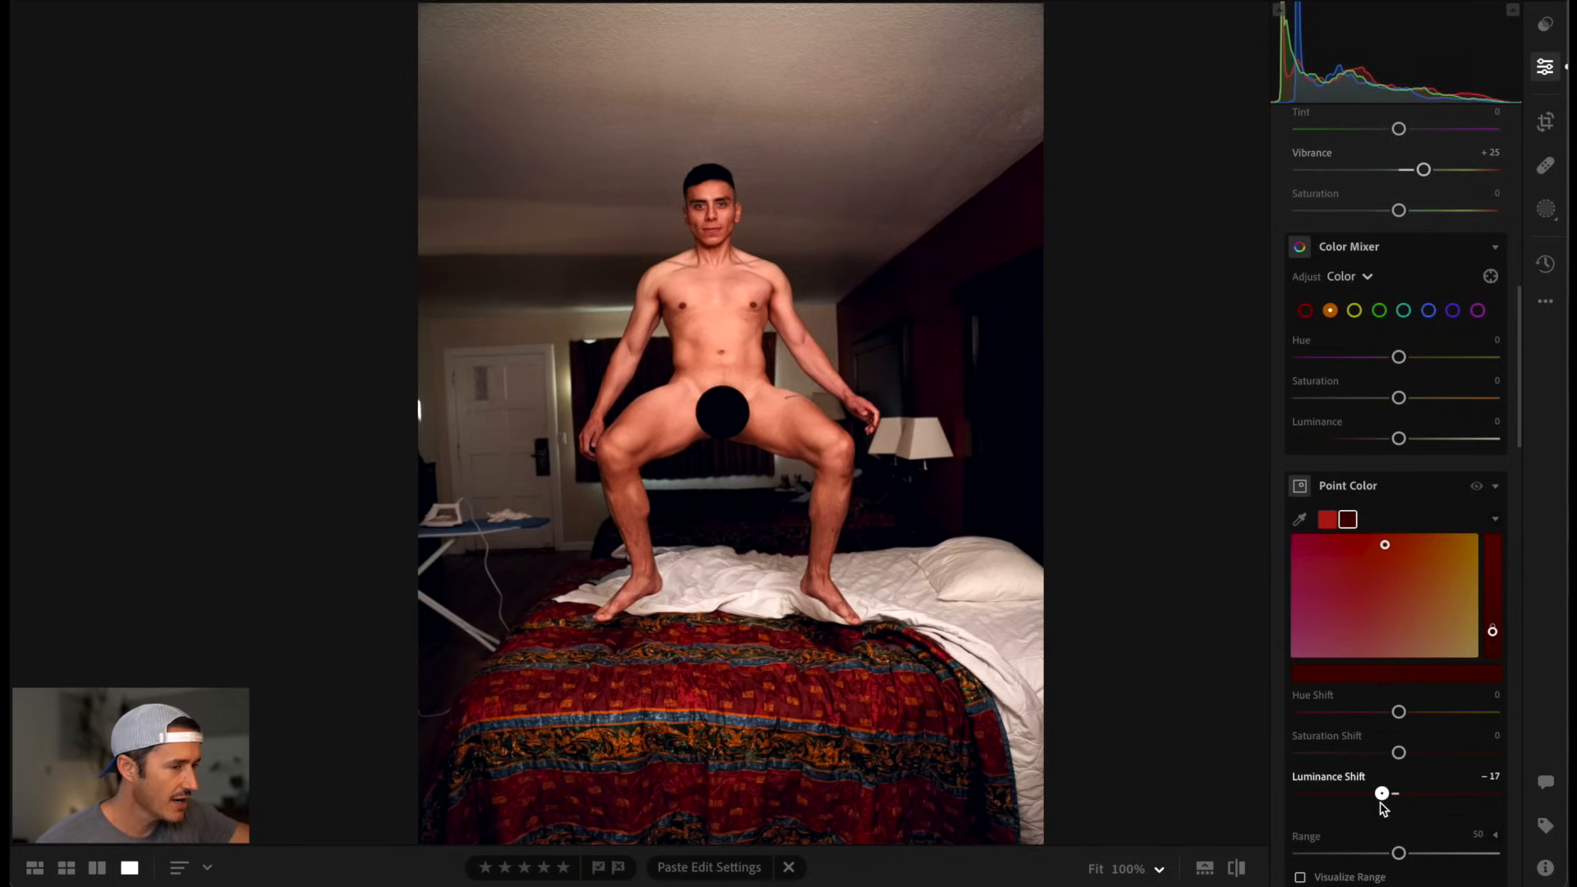
pyautogui.click(746, 249)
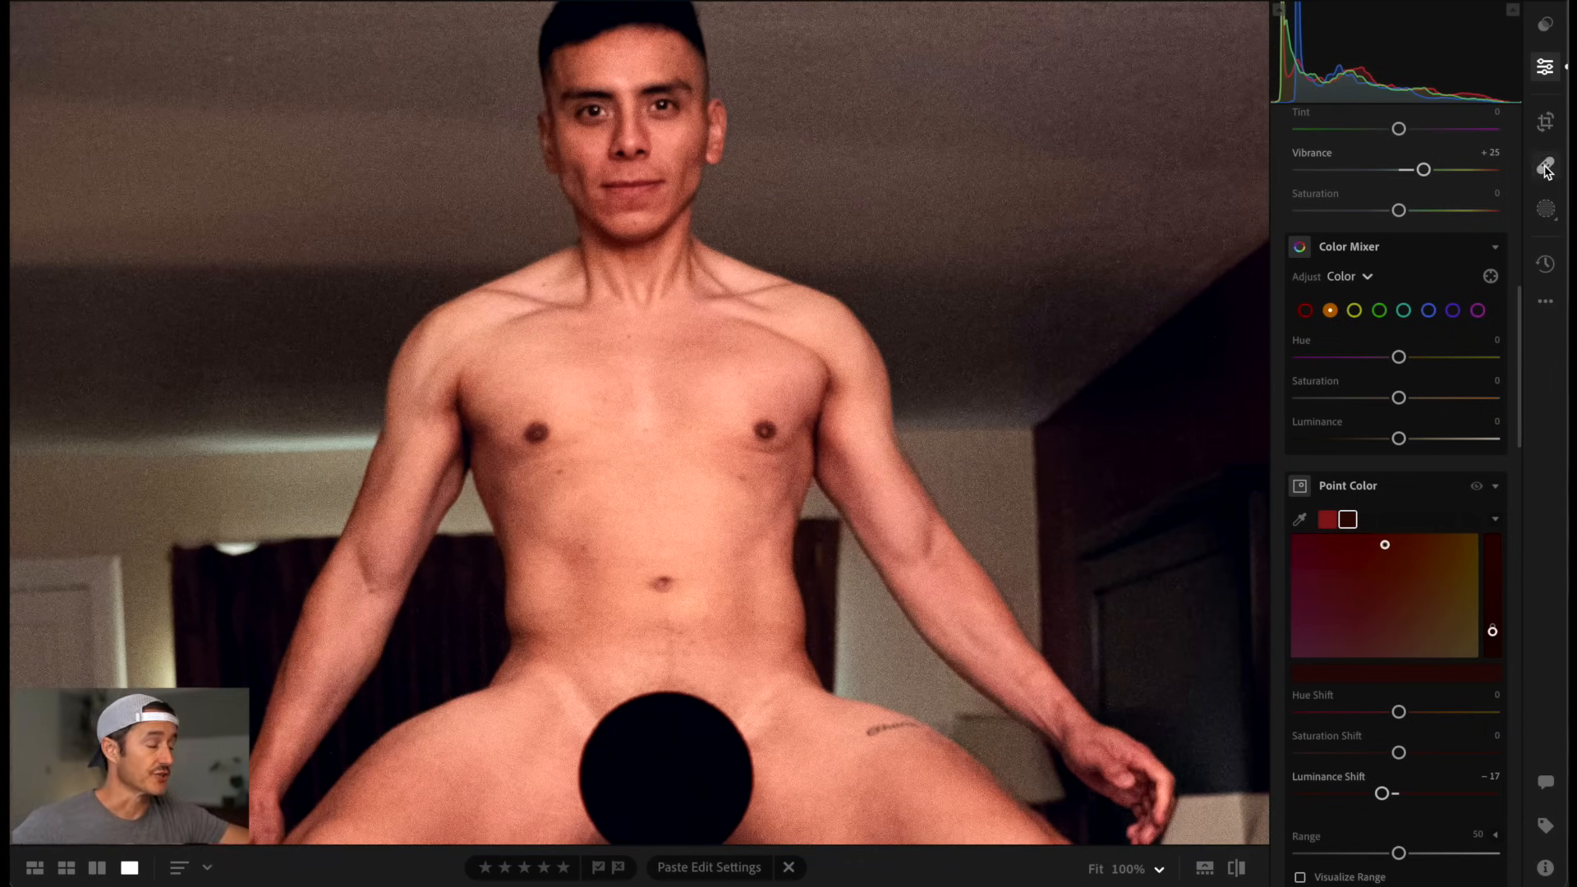
# - Create a brush mask with Shadows at -62 and a brush size of 10
pyautogui.click(1545, 212)
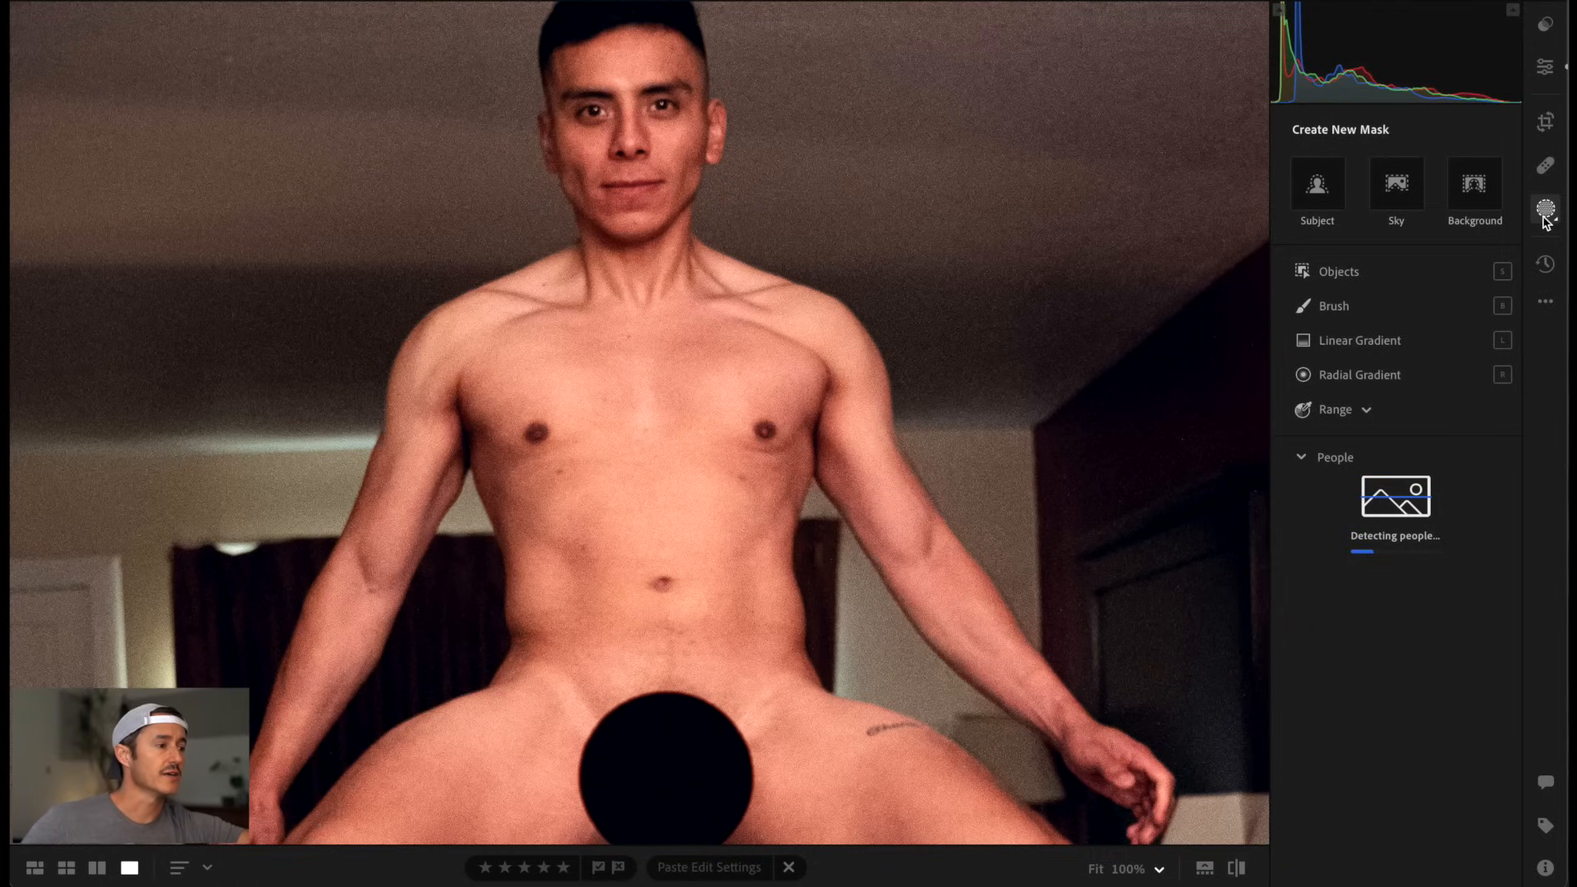
pyautogui.click(1378, 315)
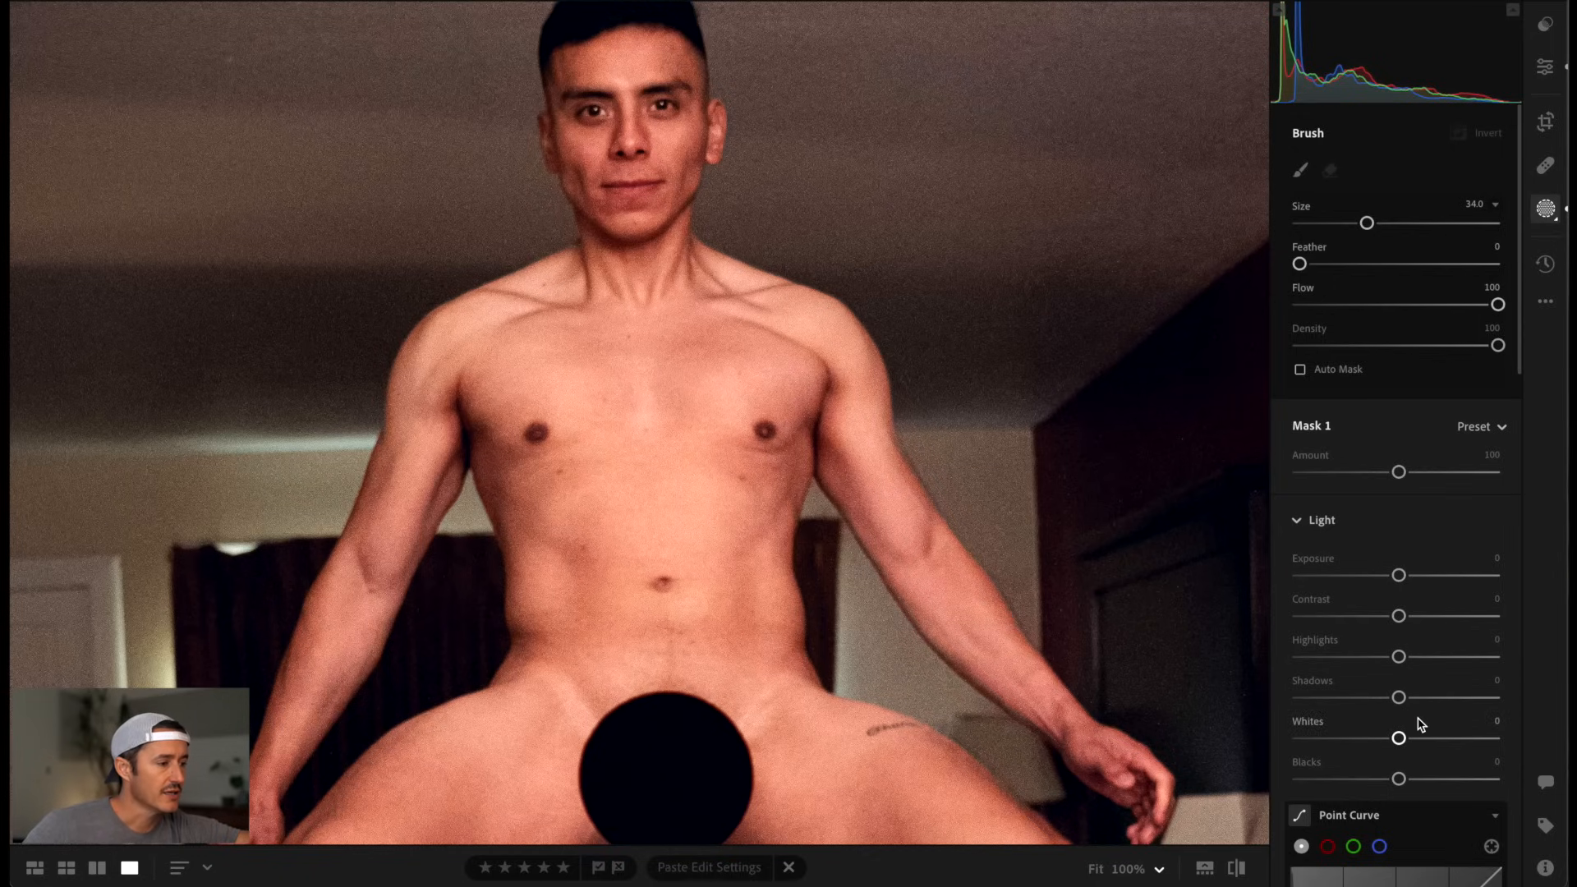
pyautogui.moveTo(1399, 697); pyautogui.dragTo(1337, 697)
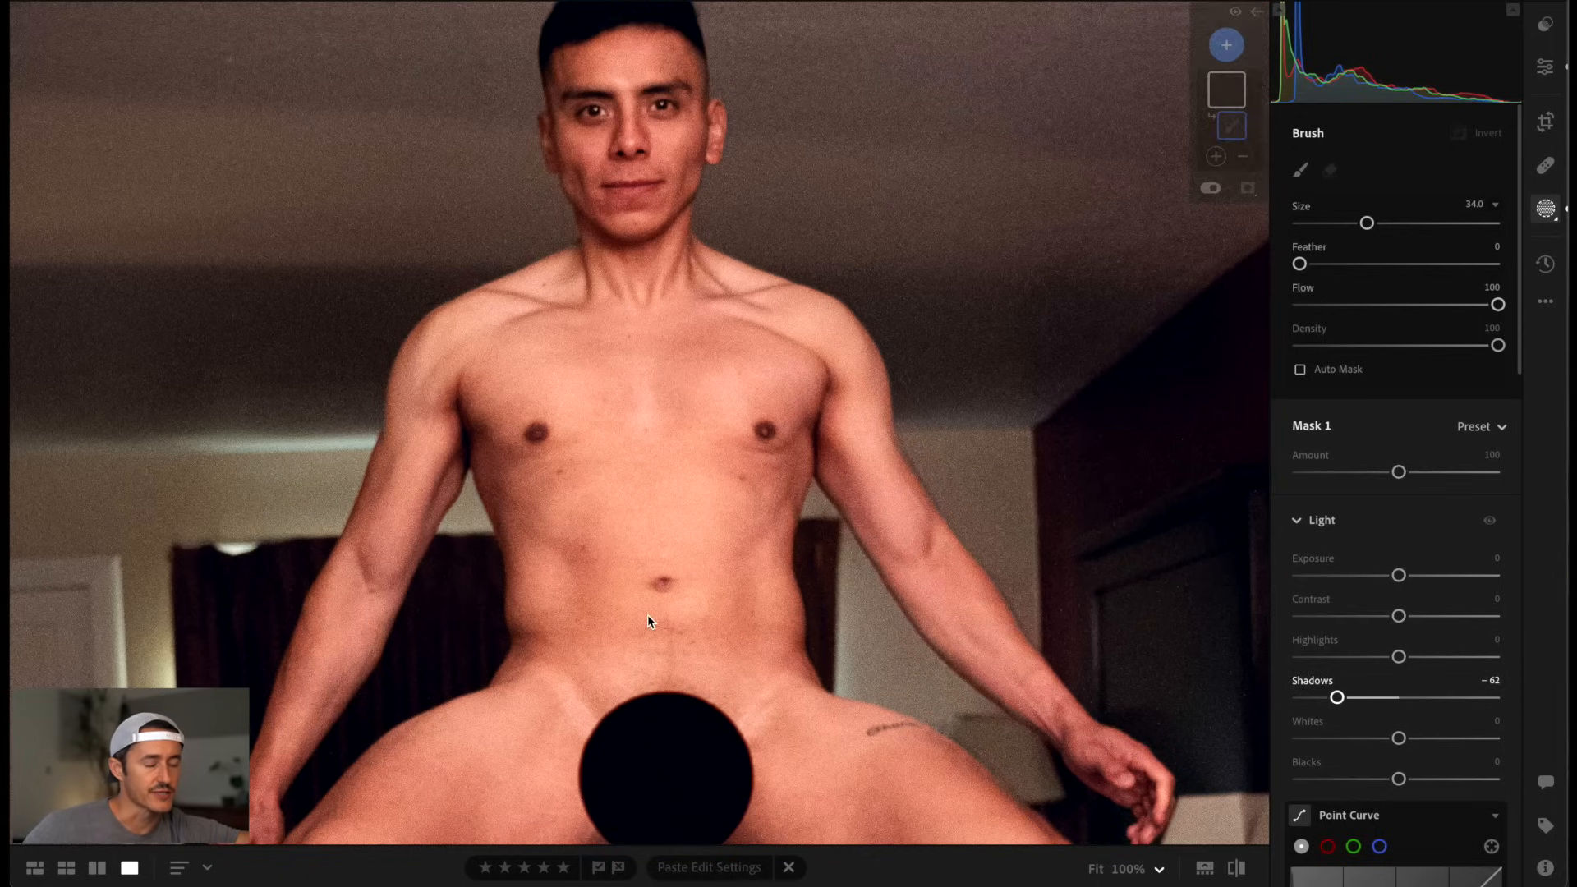
pyautogui.scroll(-5, 455, 469)
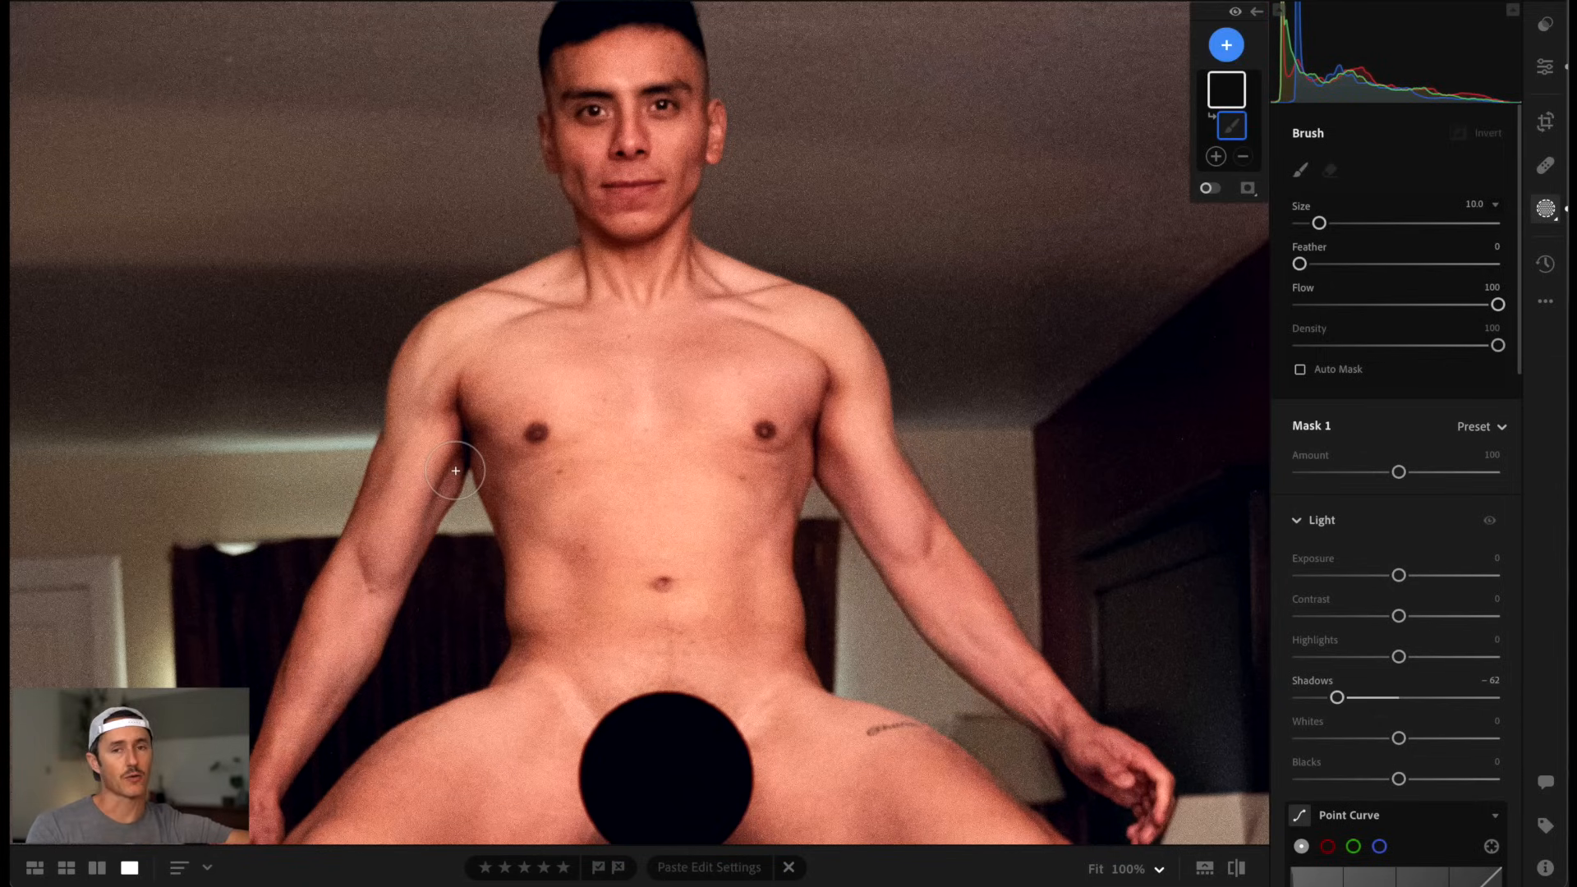
# - Paint the mask along the shaded inner and outer edges of the arm on the photo's left side
pyautogui.press('z')
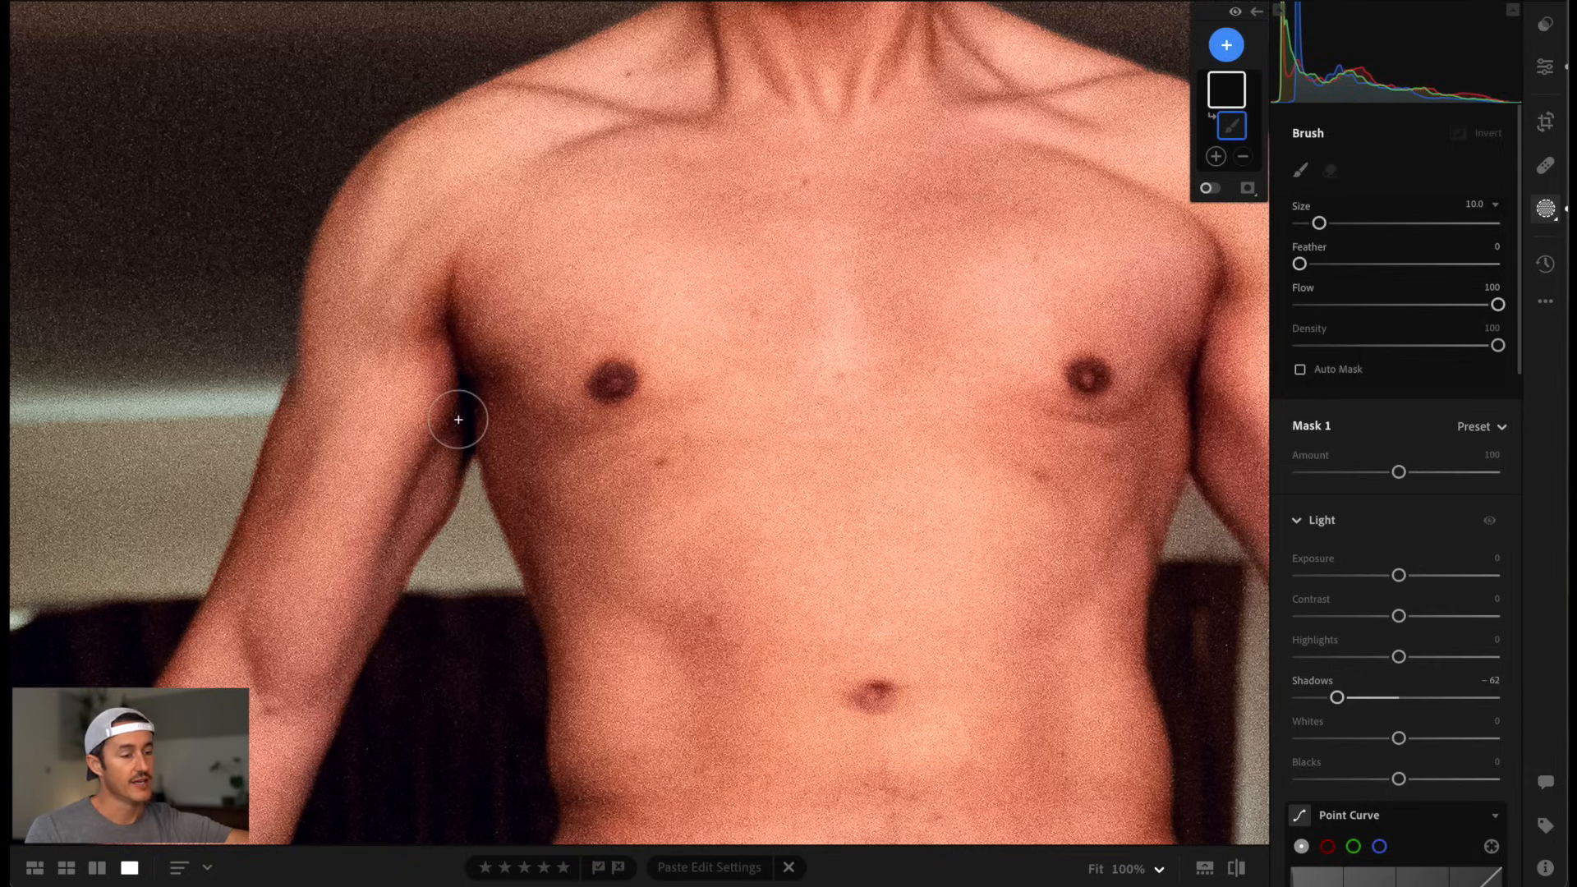
pyautogui.moveTo(458, 420); pyautogui.dragTo(387, 599)
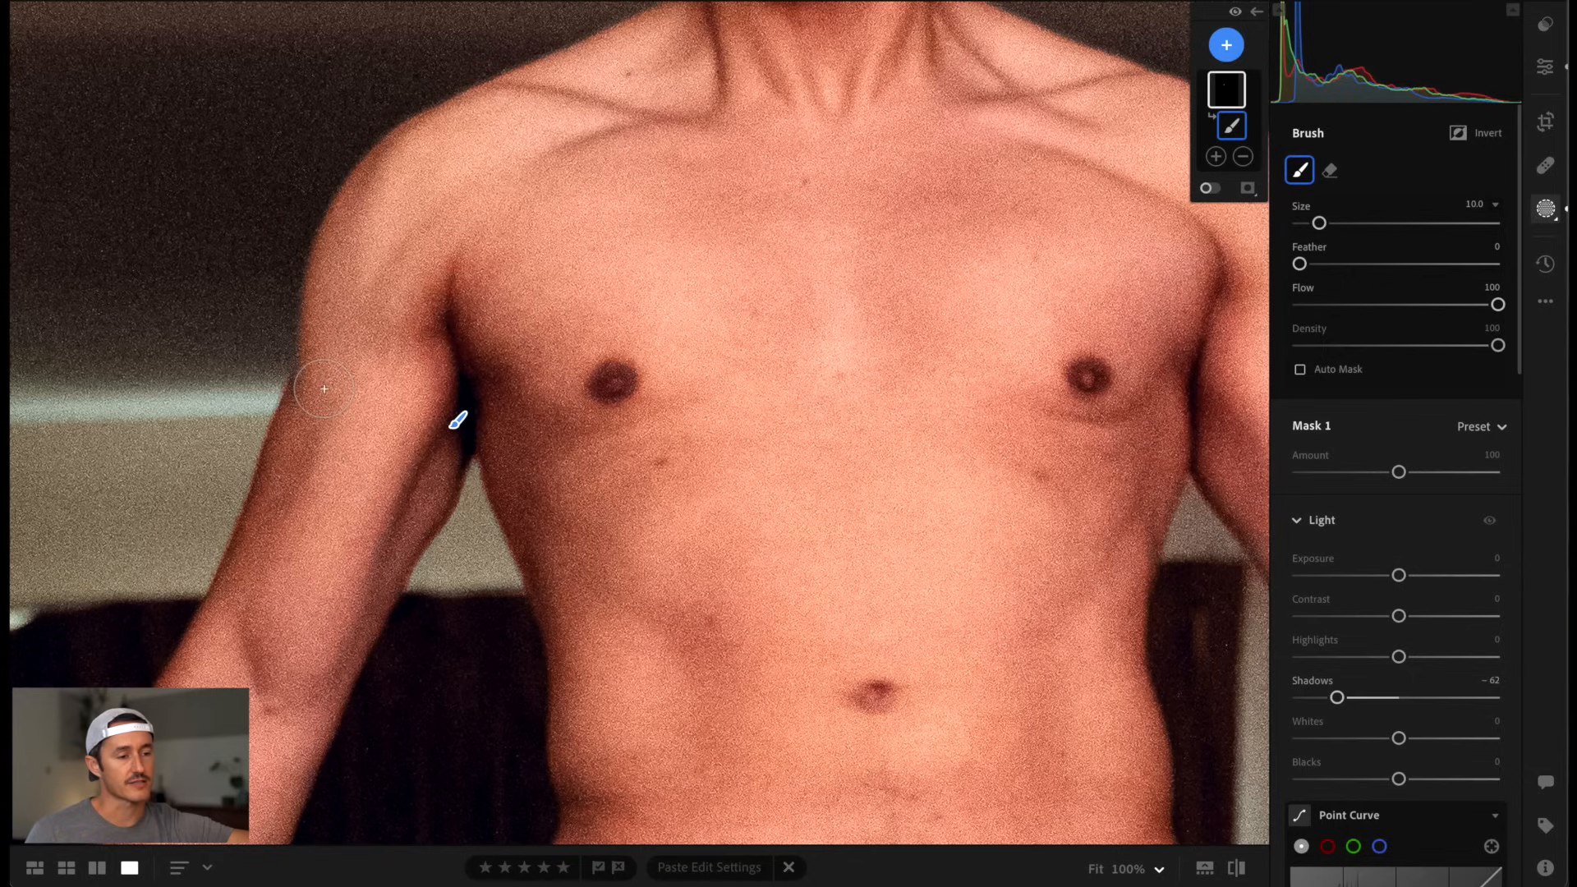
pyautogui.moveTo(312, 400); pyautogui.dragTo(243, 582)
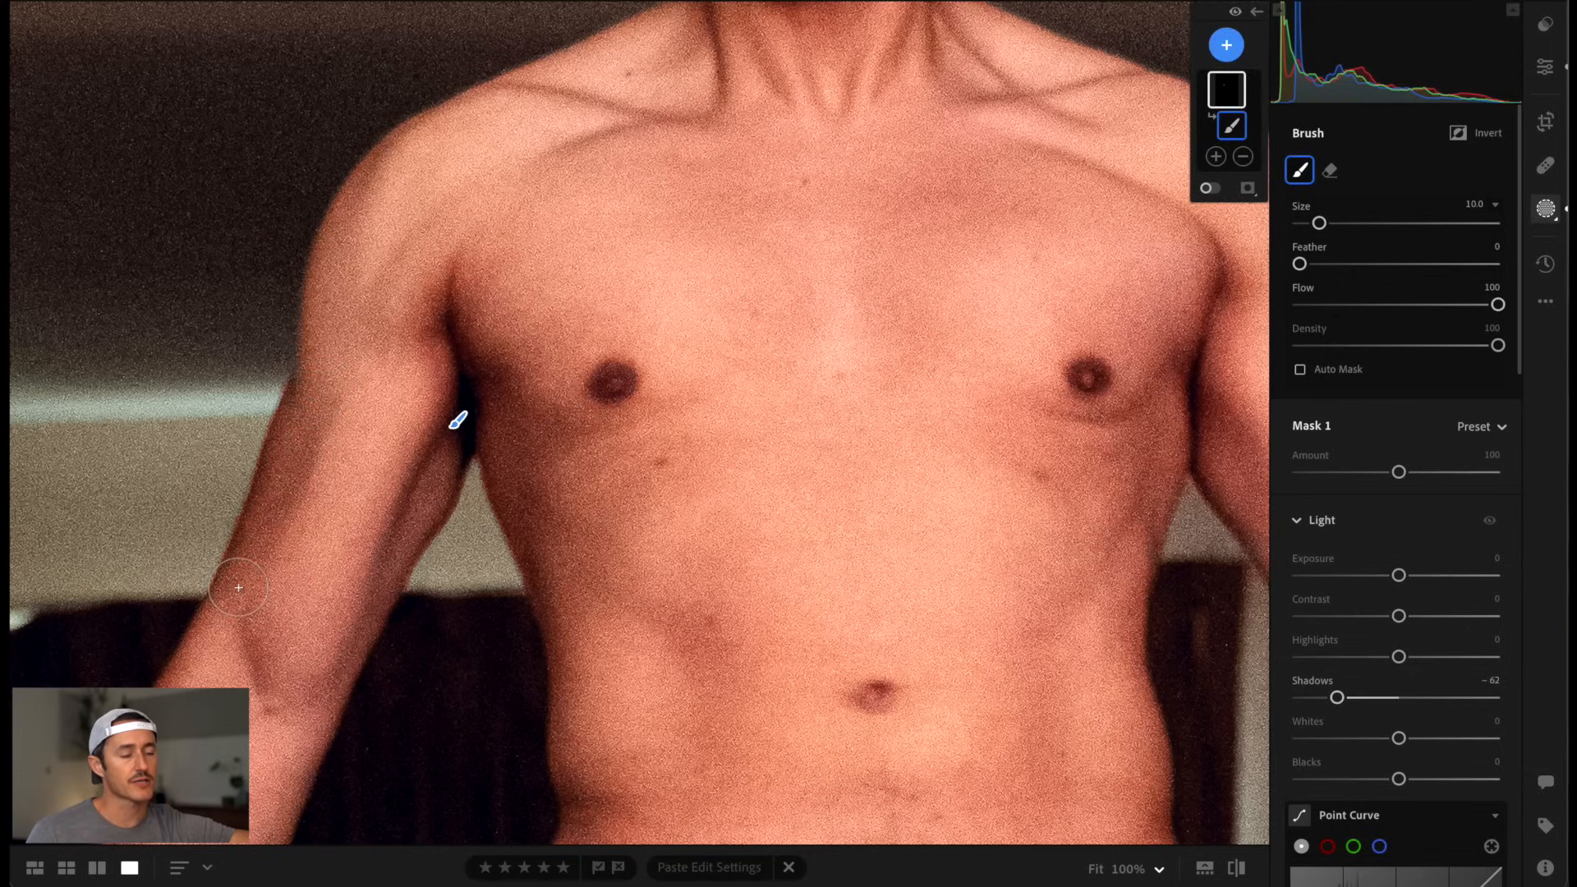
# - Enlarge the brush to size 29 and paint the mask over the shaded side of the chest beside that arm
pyautogui.press(']')
pyautogui.press(']')
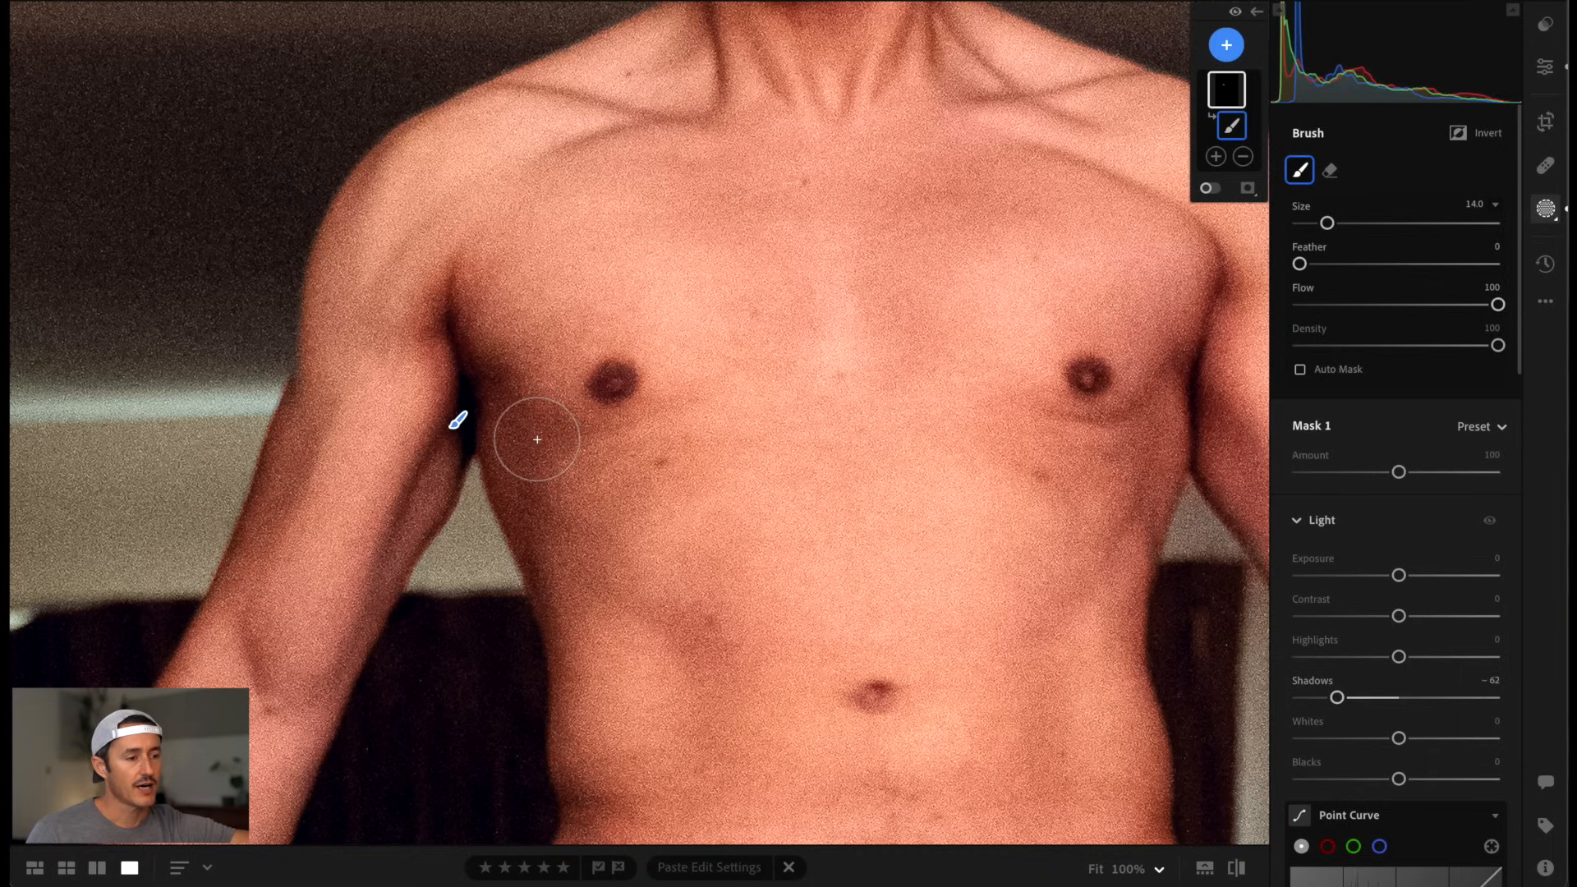
pyautogui.press(']')
pyautogui.press(']')
pyautogui.press(']')
pyautogui.press(']')
pyautogui.press(']')
pyautogui.moveTo(518, 446); pyautogui.dragTo(575, 444)
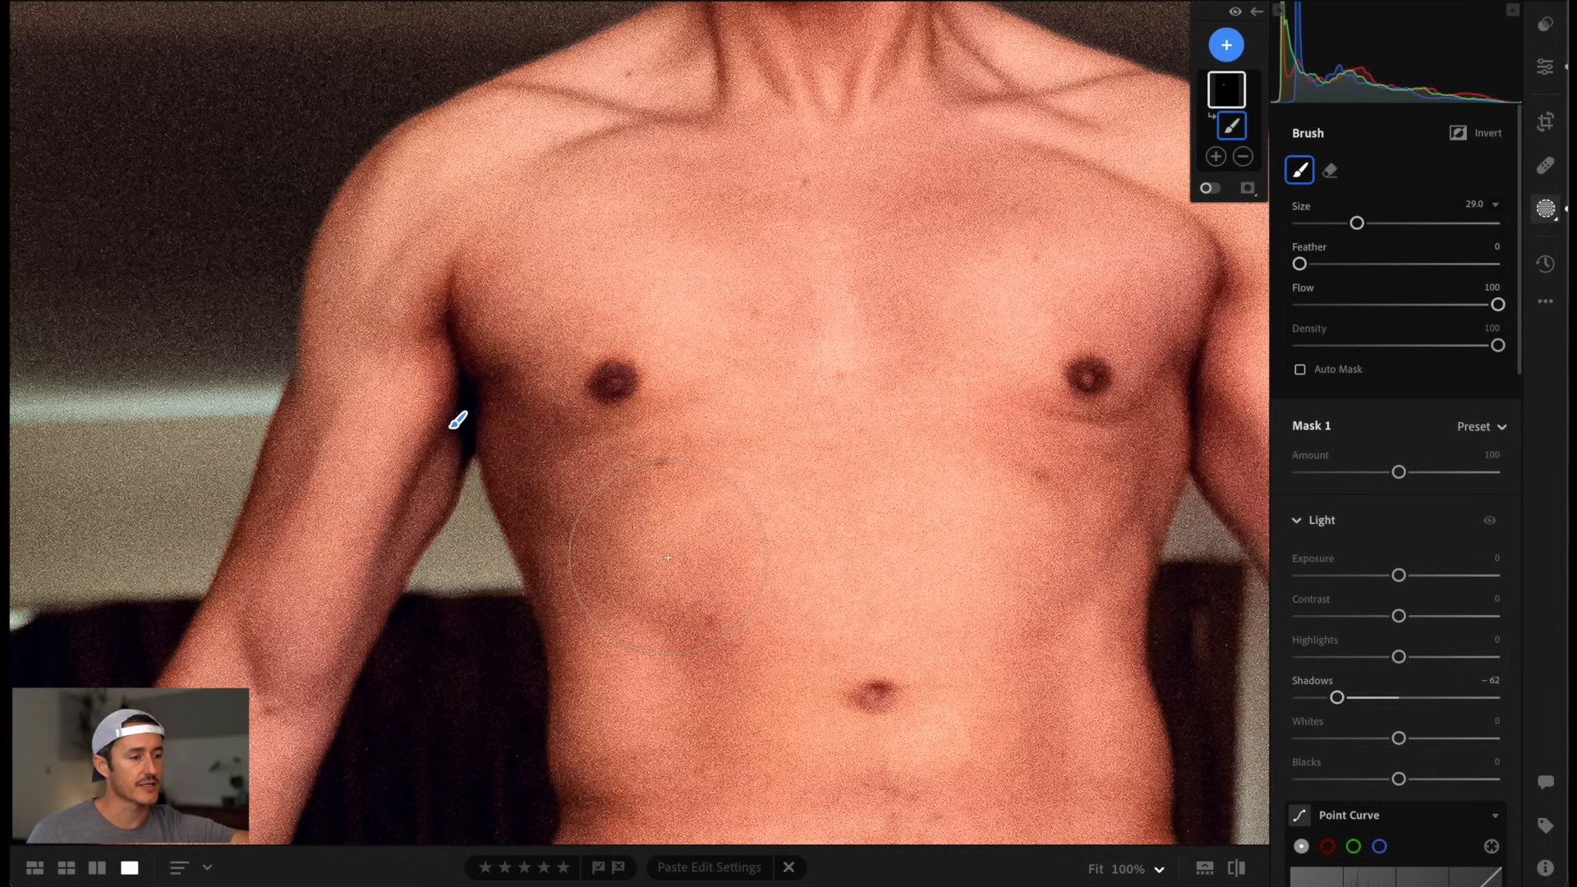
# - Set the brush size to 19 and paint the mask along the underside of the arm on the photo's right side
pyautogui.press('[')
pyautogui.press('[')
pyautogui.press('[')
pyautogui.press('[')
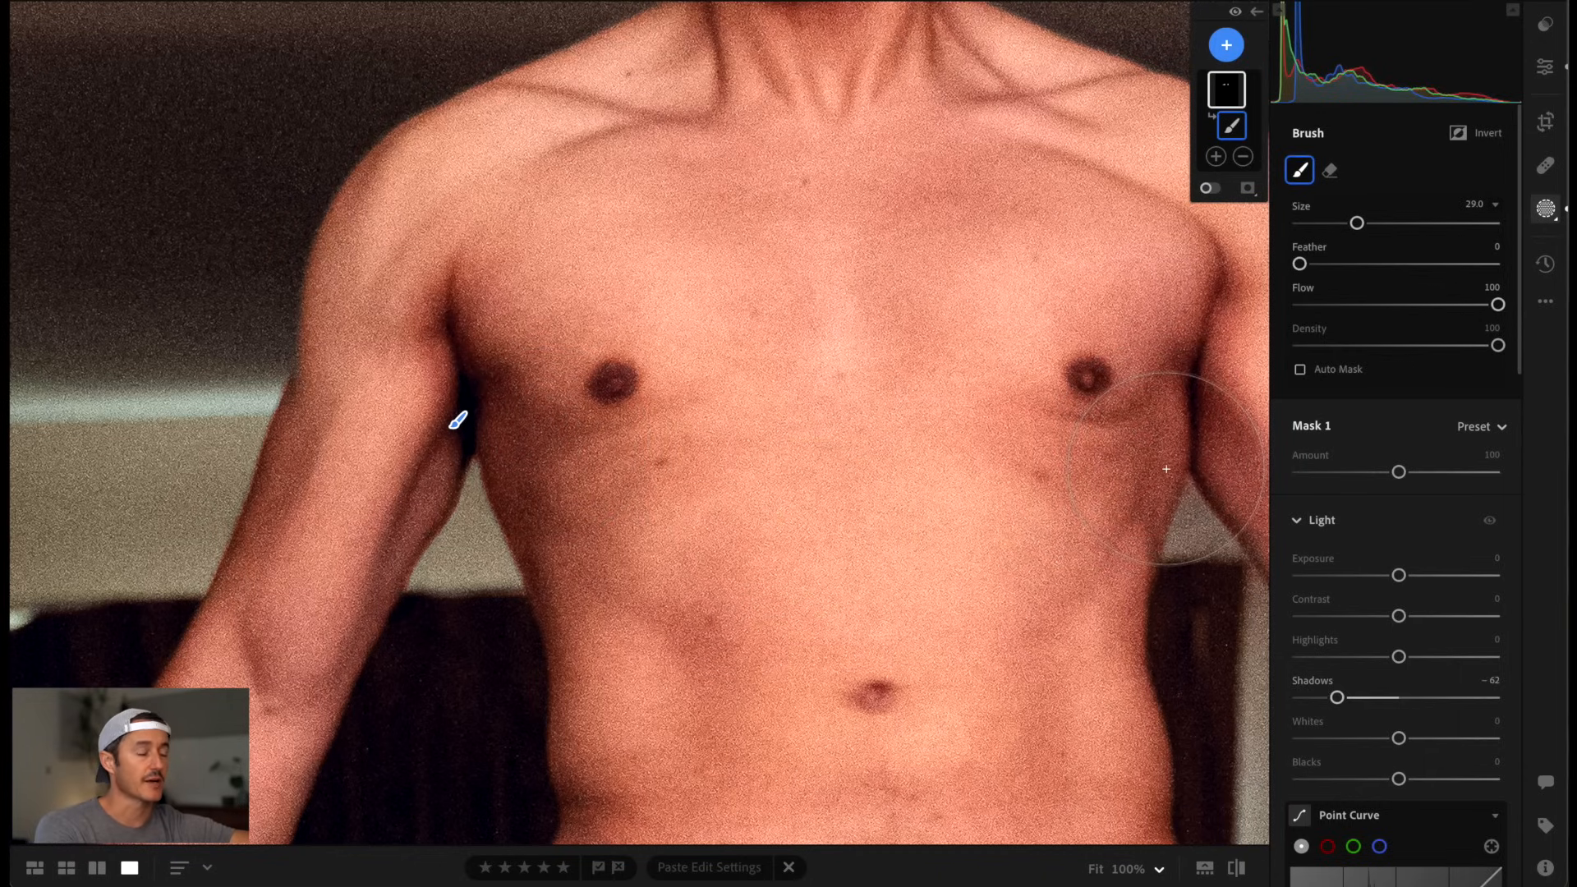
pyautogui.scroll(-3, 1165, 460)
pyautogui.press('[')
pyautogui.press('[')
pyautogui.press('[')
pyautogui.press('[')
pyautogui.press('[')
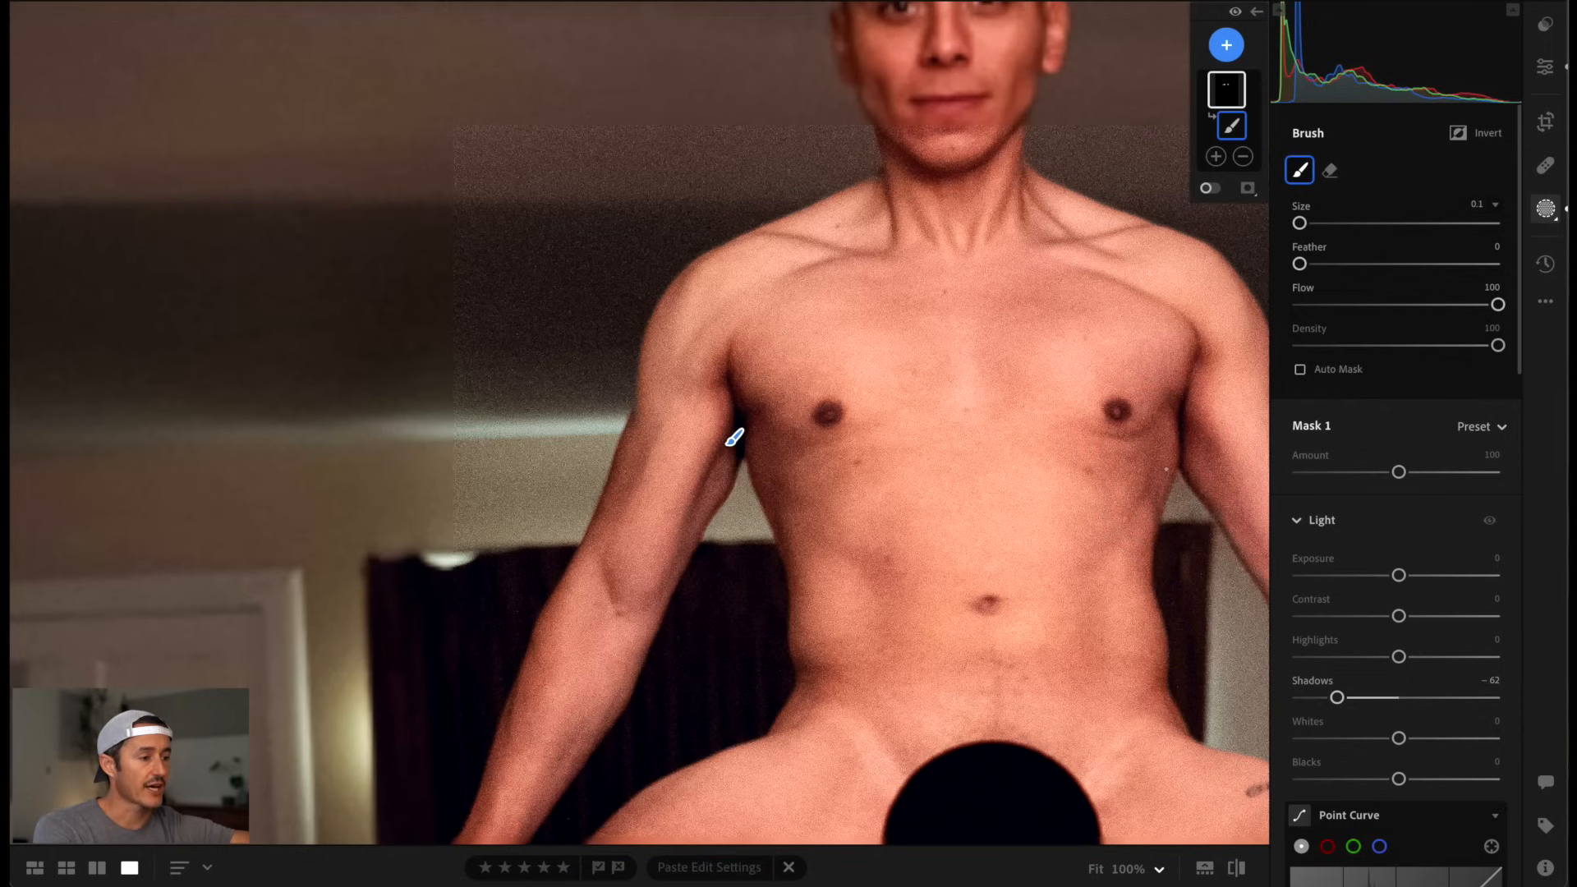
pyautogui.hscroll(5, 1166, 469)
pyautogui.scroll(3, 559, 422)
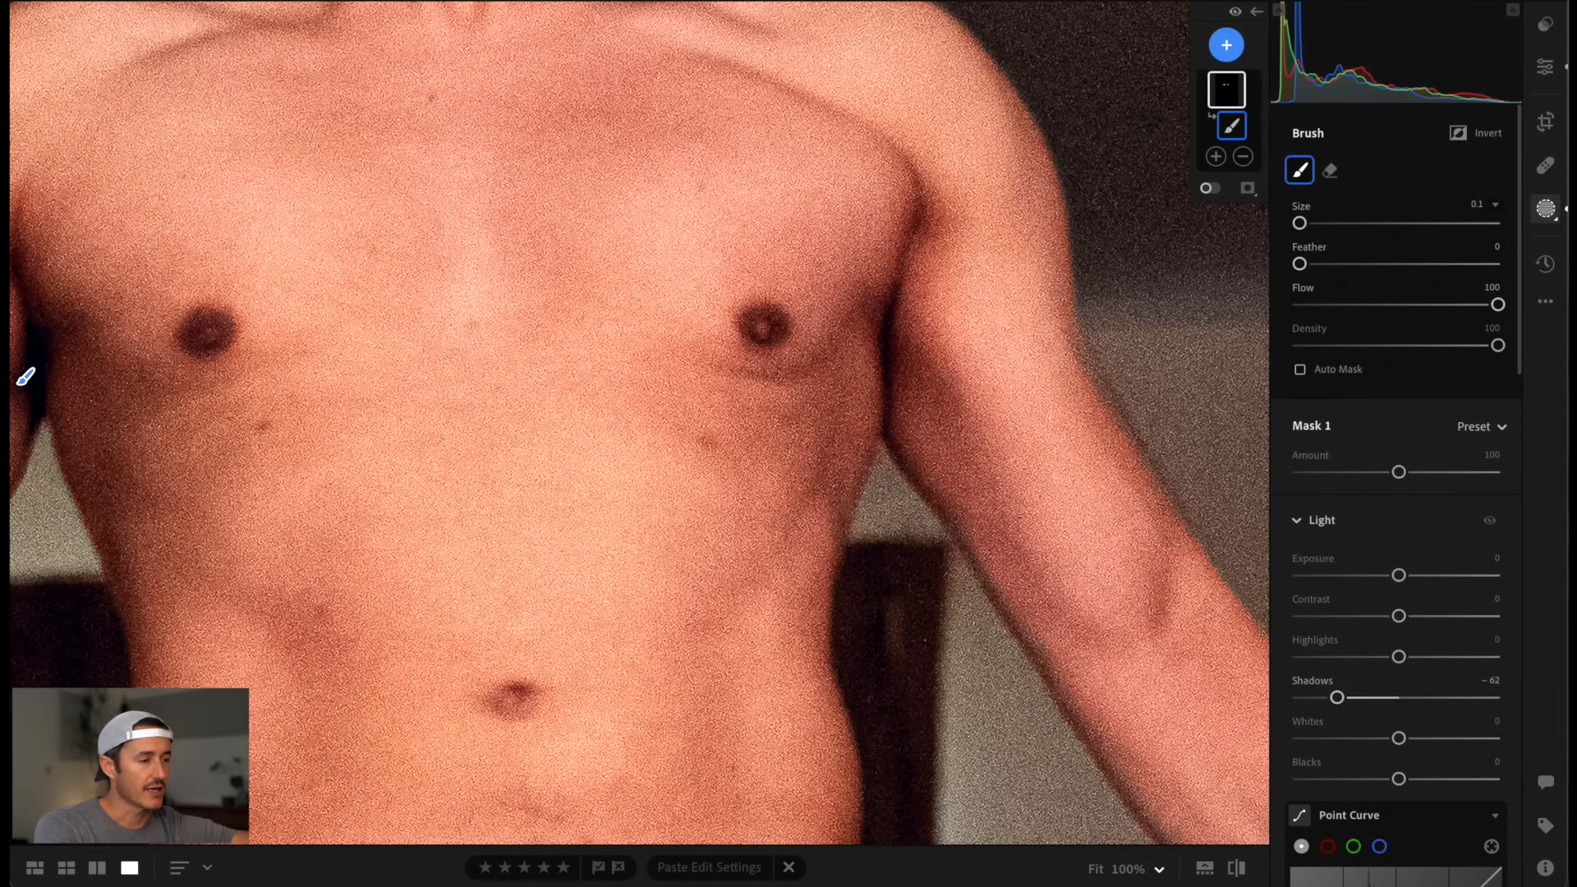
pyautogui.press(']')
pyautogui.press(']')
pyautogui.press(']')
pyautogui.press(']')
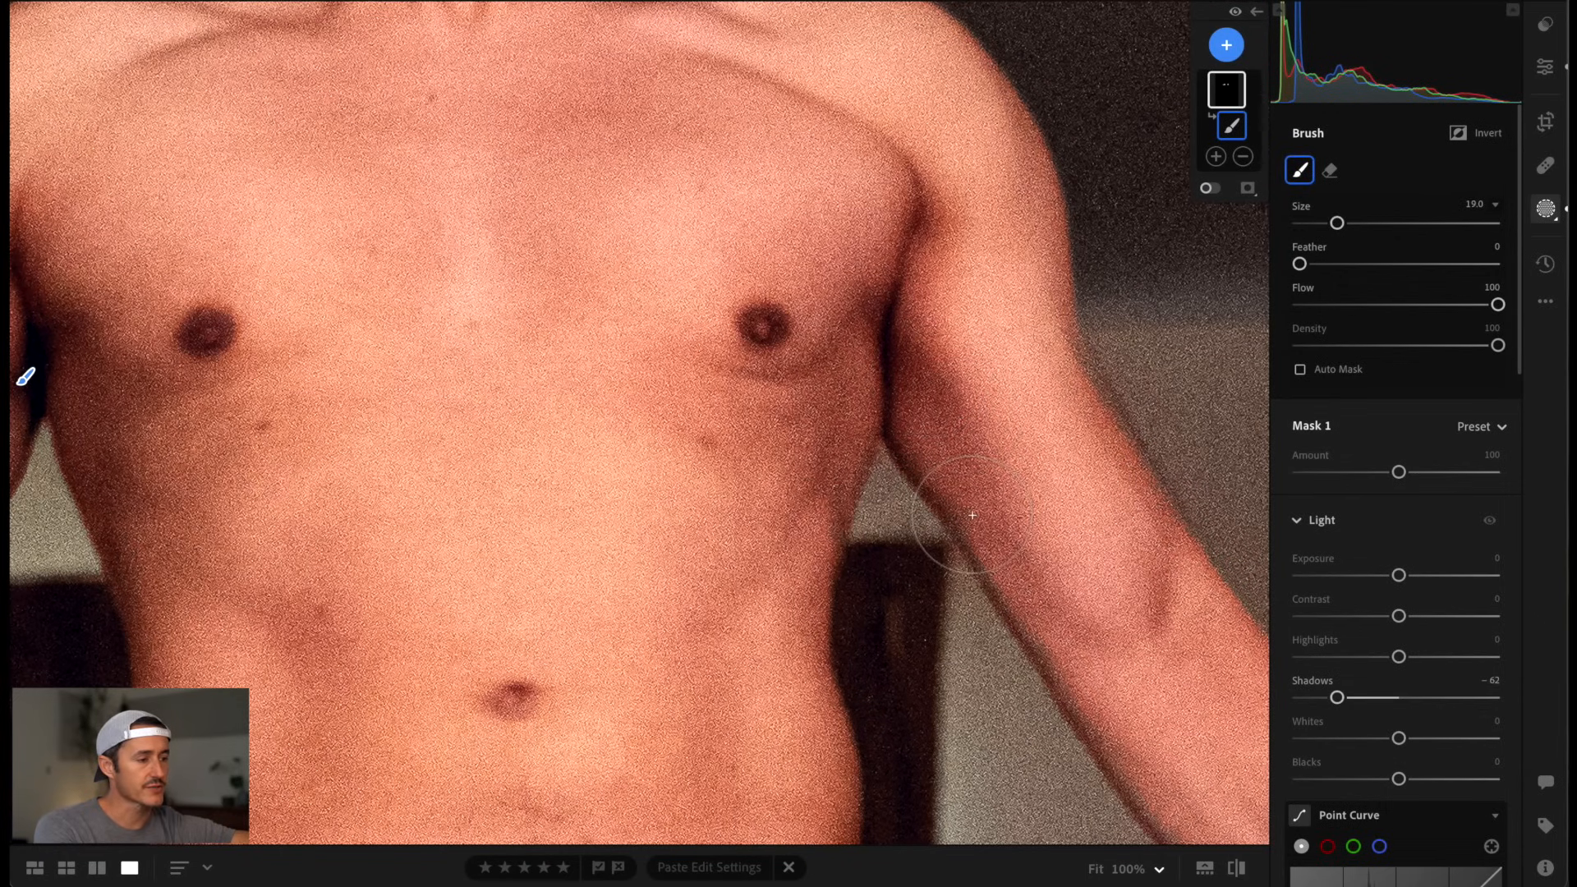
pyautogui.moveTo(985, 554); pyautogui.dragTo(1146, 668)
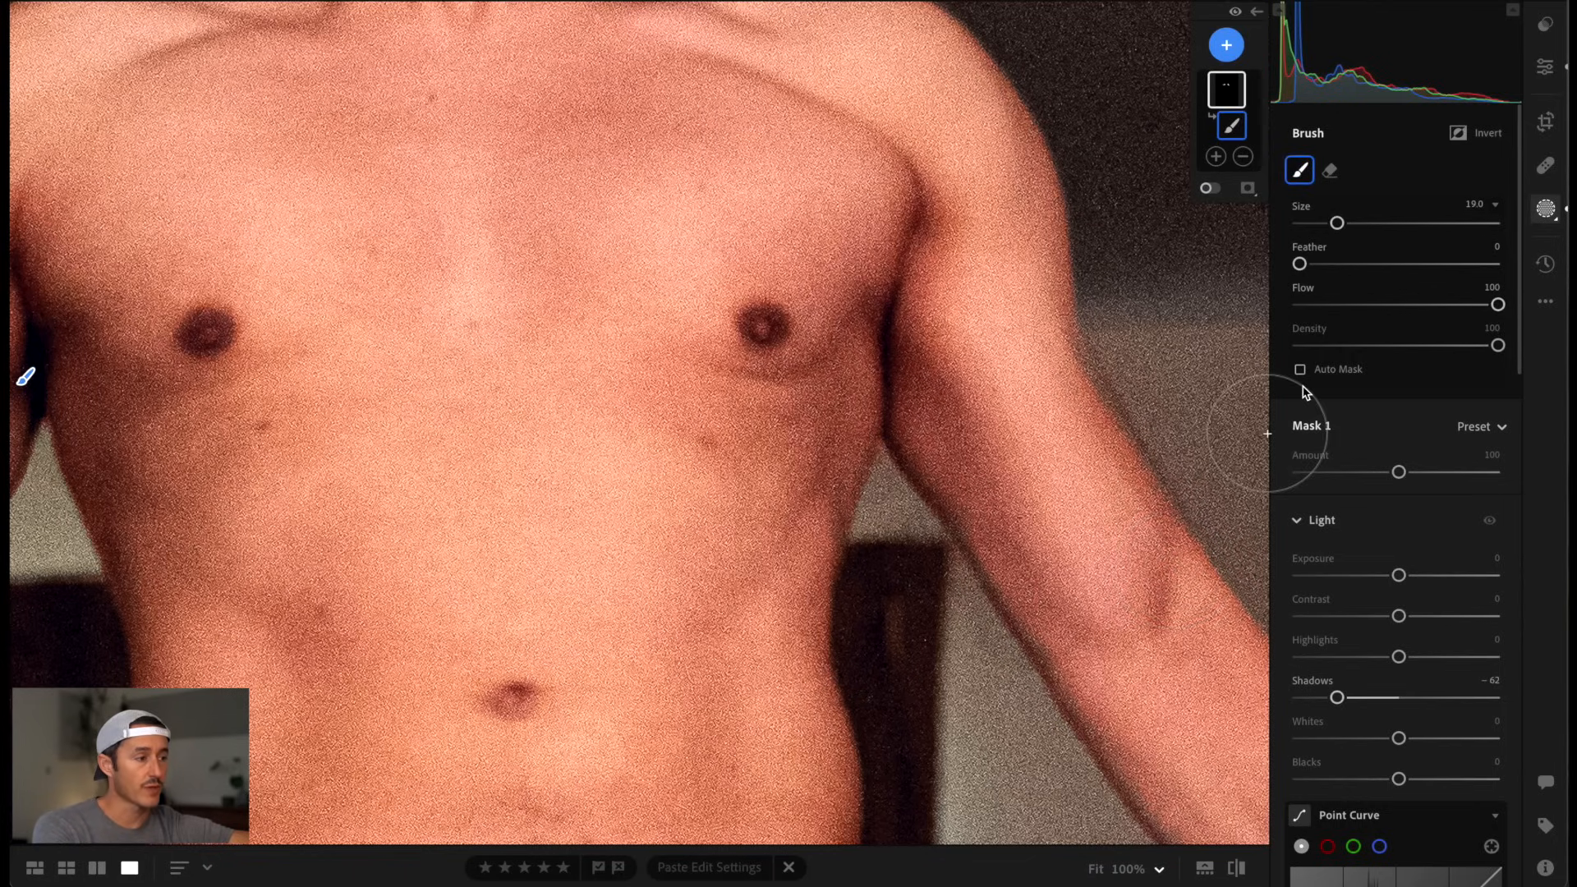
# - Erase the mask spill from the background beside the arms and torso, using eraser sizes 10 and 5
pyautogui.click(1330, 170)
pyautogui.press('[')
pyautogui.press('[')
pyautogui.press('[')
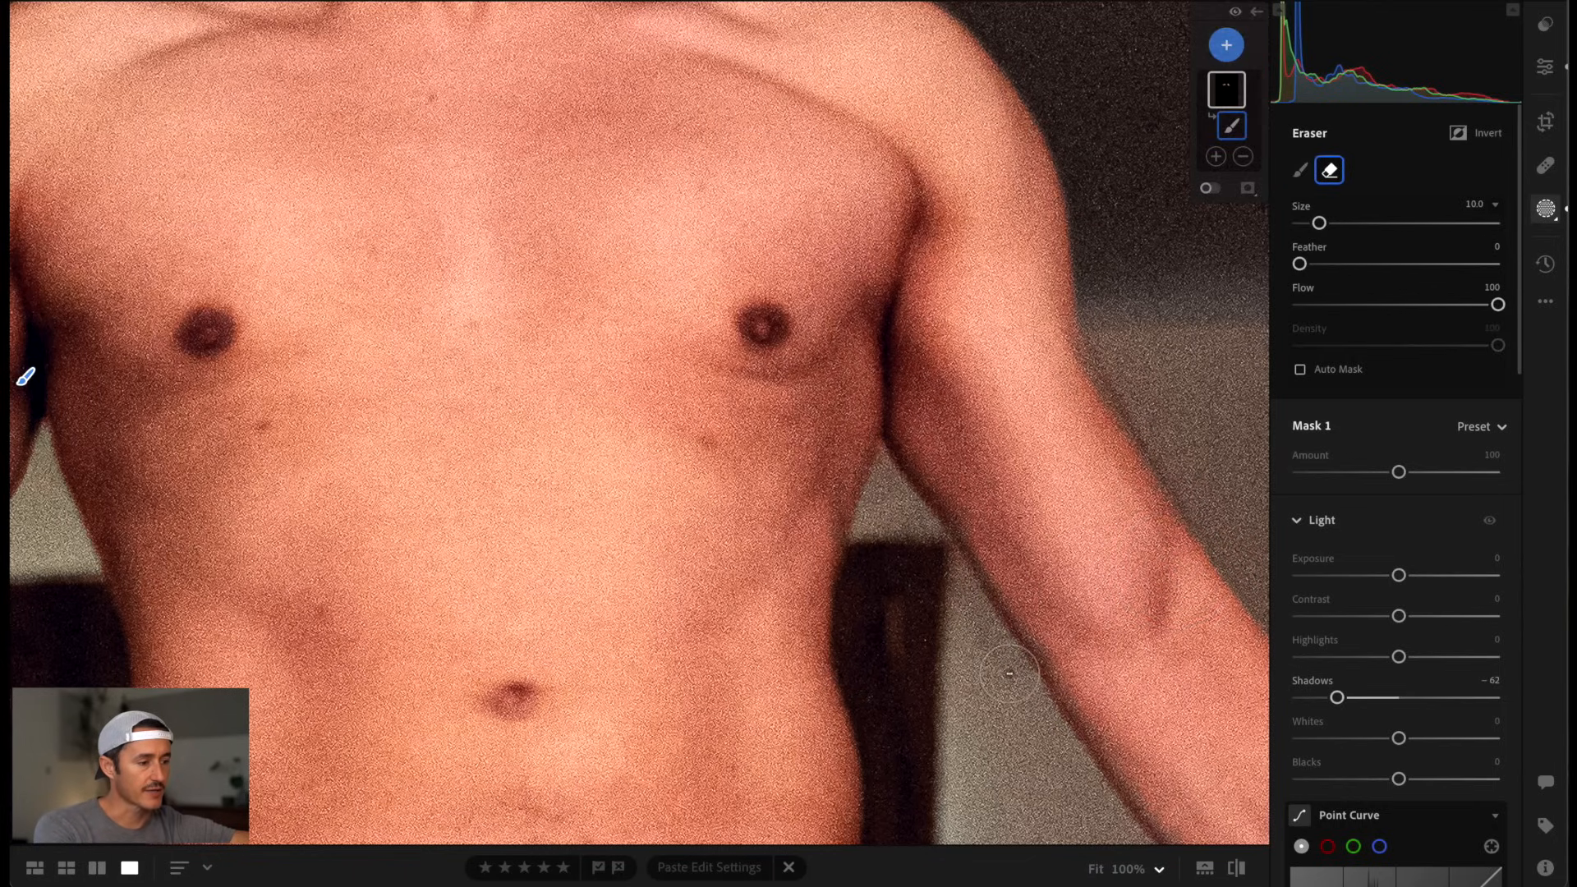
pyautogui.moveTo(1003, 658)
pyautogui.mouseDown()
pyautogui.moveTo(877, 494)
pyautogui.moveTo(869, 693)
pyautogui.mouseUp()
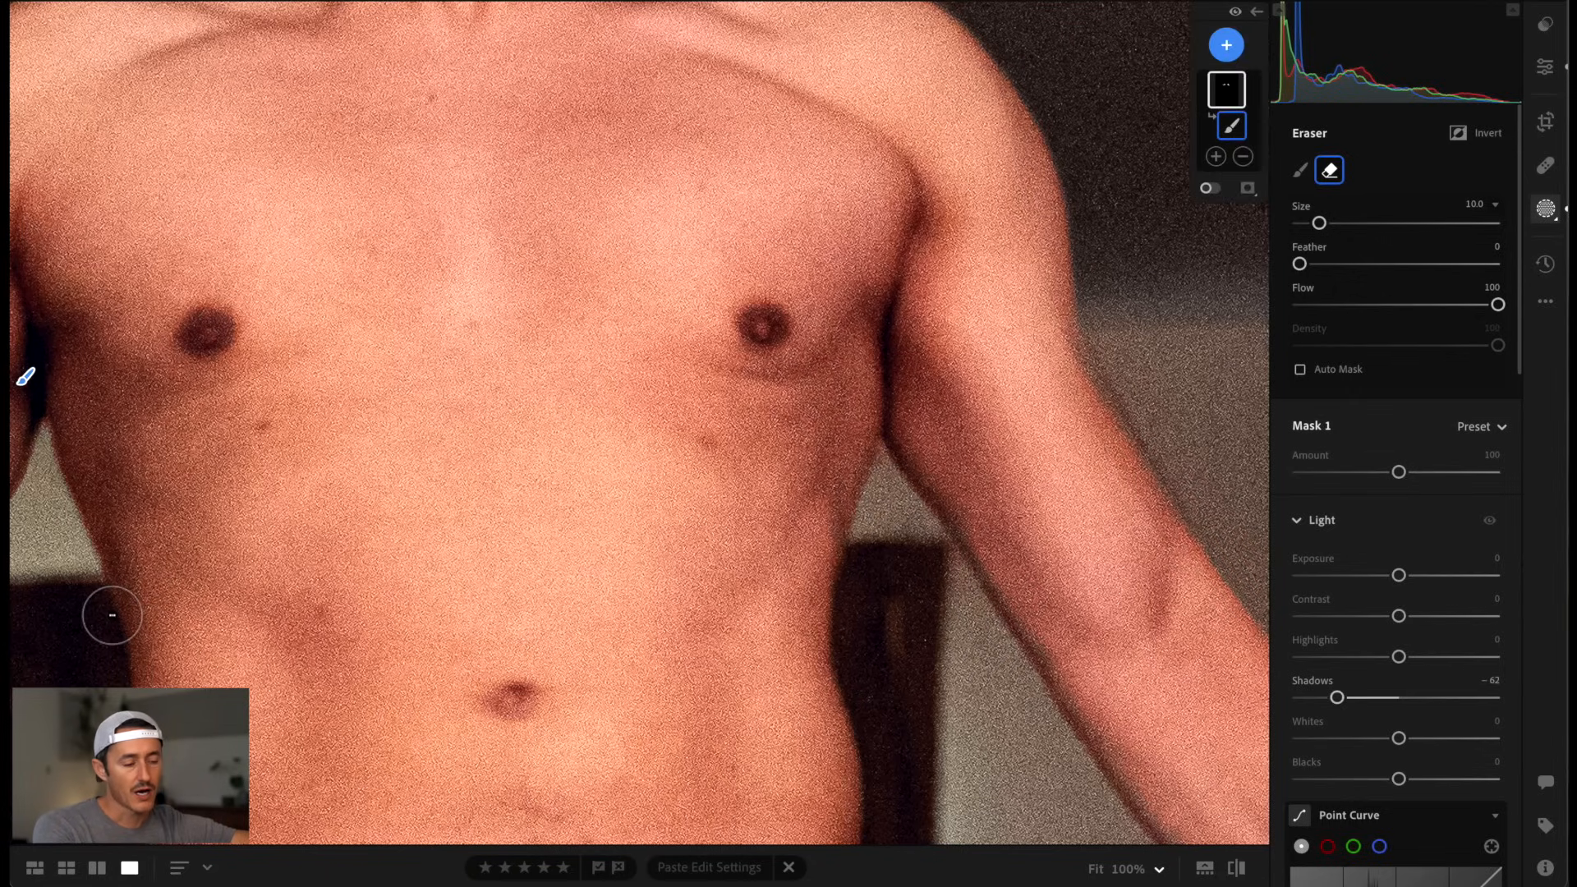
pyautogui.moveTo(71, 601); pyautogui.dragTo(396, 600)
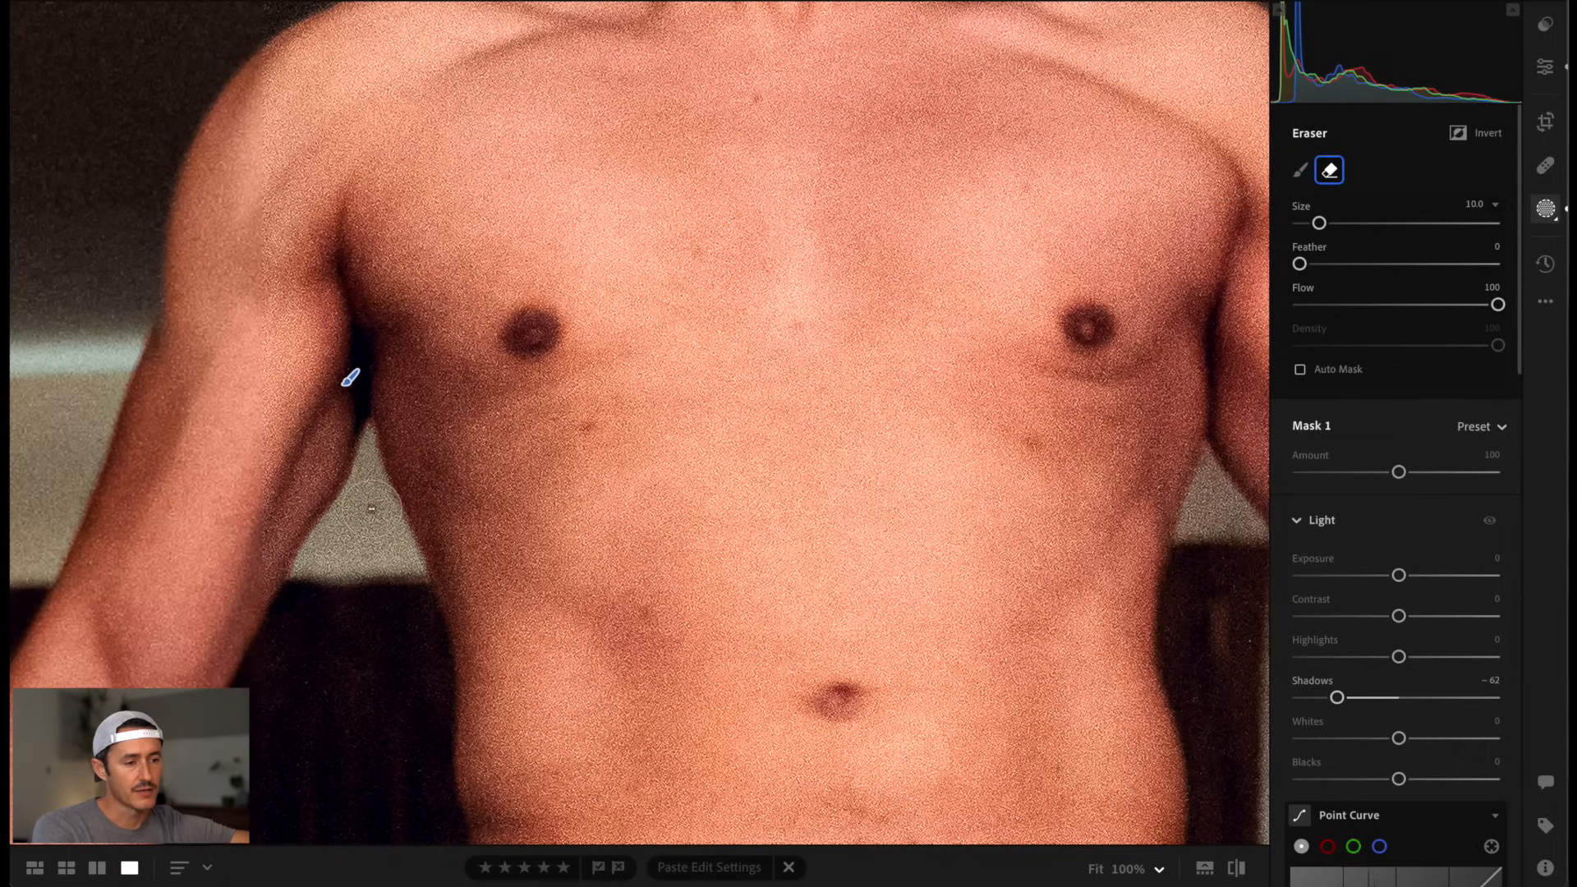
pyautogui.press('[')
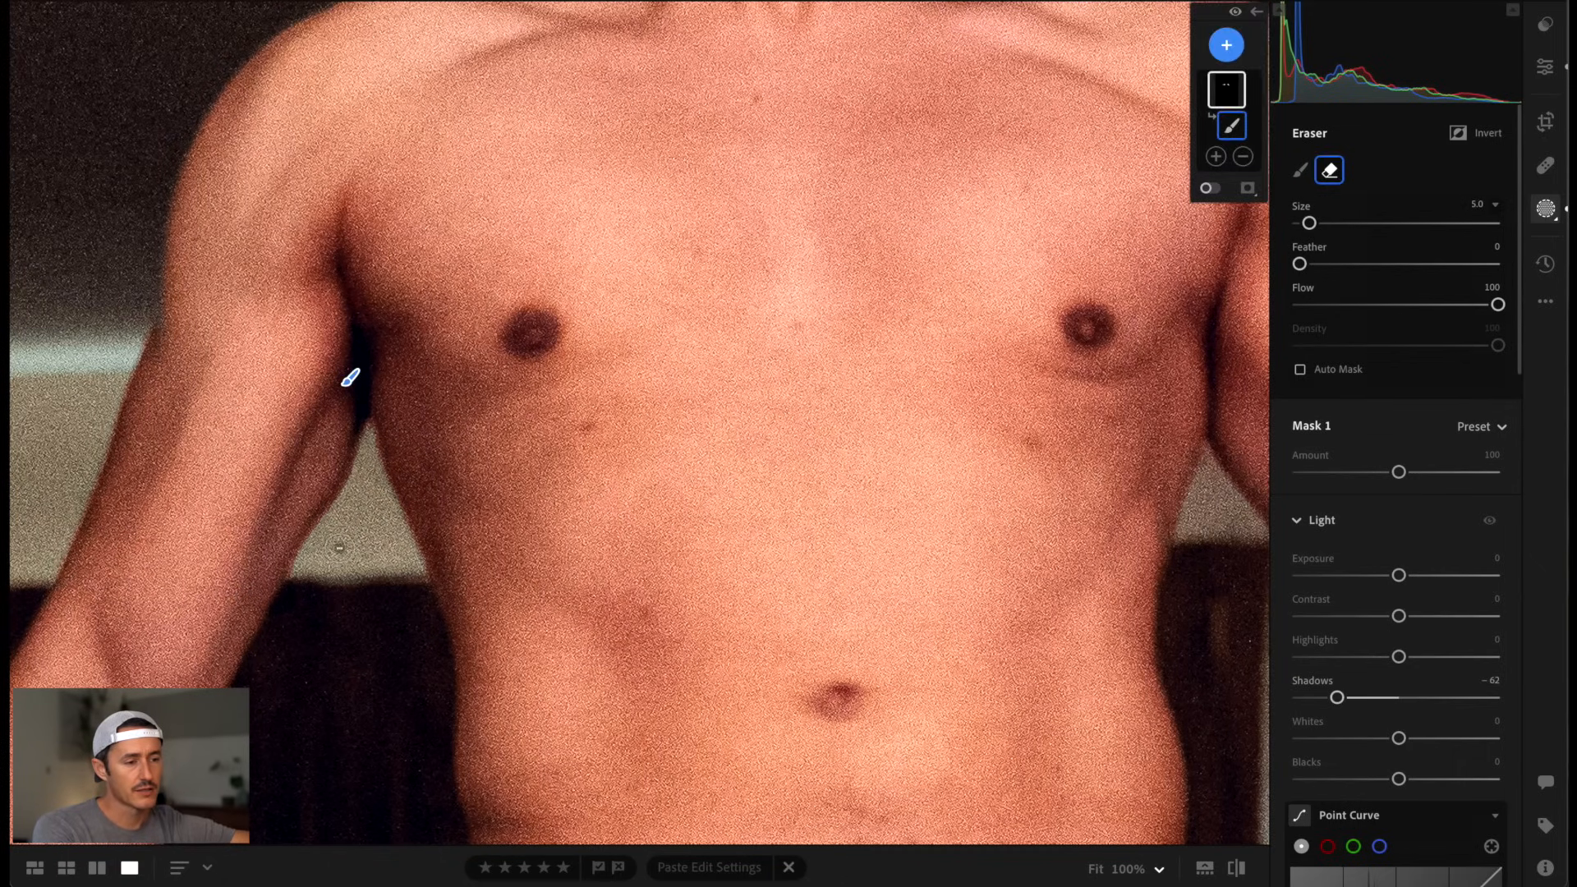
pyautogui.scroll(-3, 435, 584)
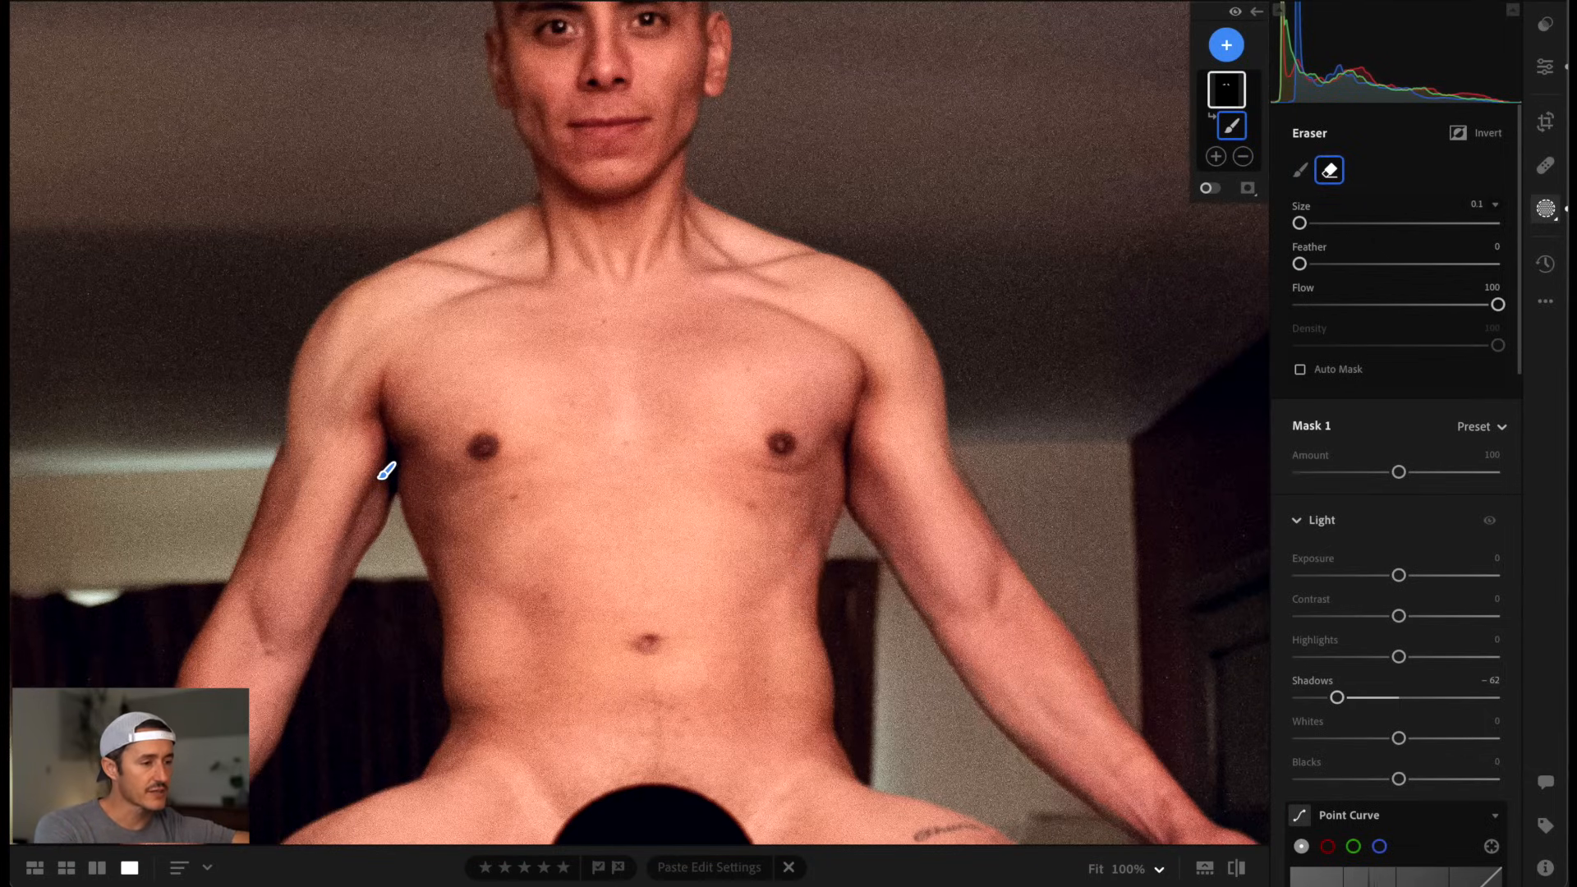
# - Try painting the mask on the thigh on the photo's right side with a size 13 brush, and erase the hard-edged strokes
pyautogui.scroll(-6, 895, 400)
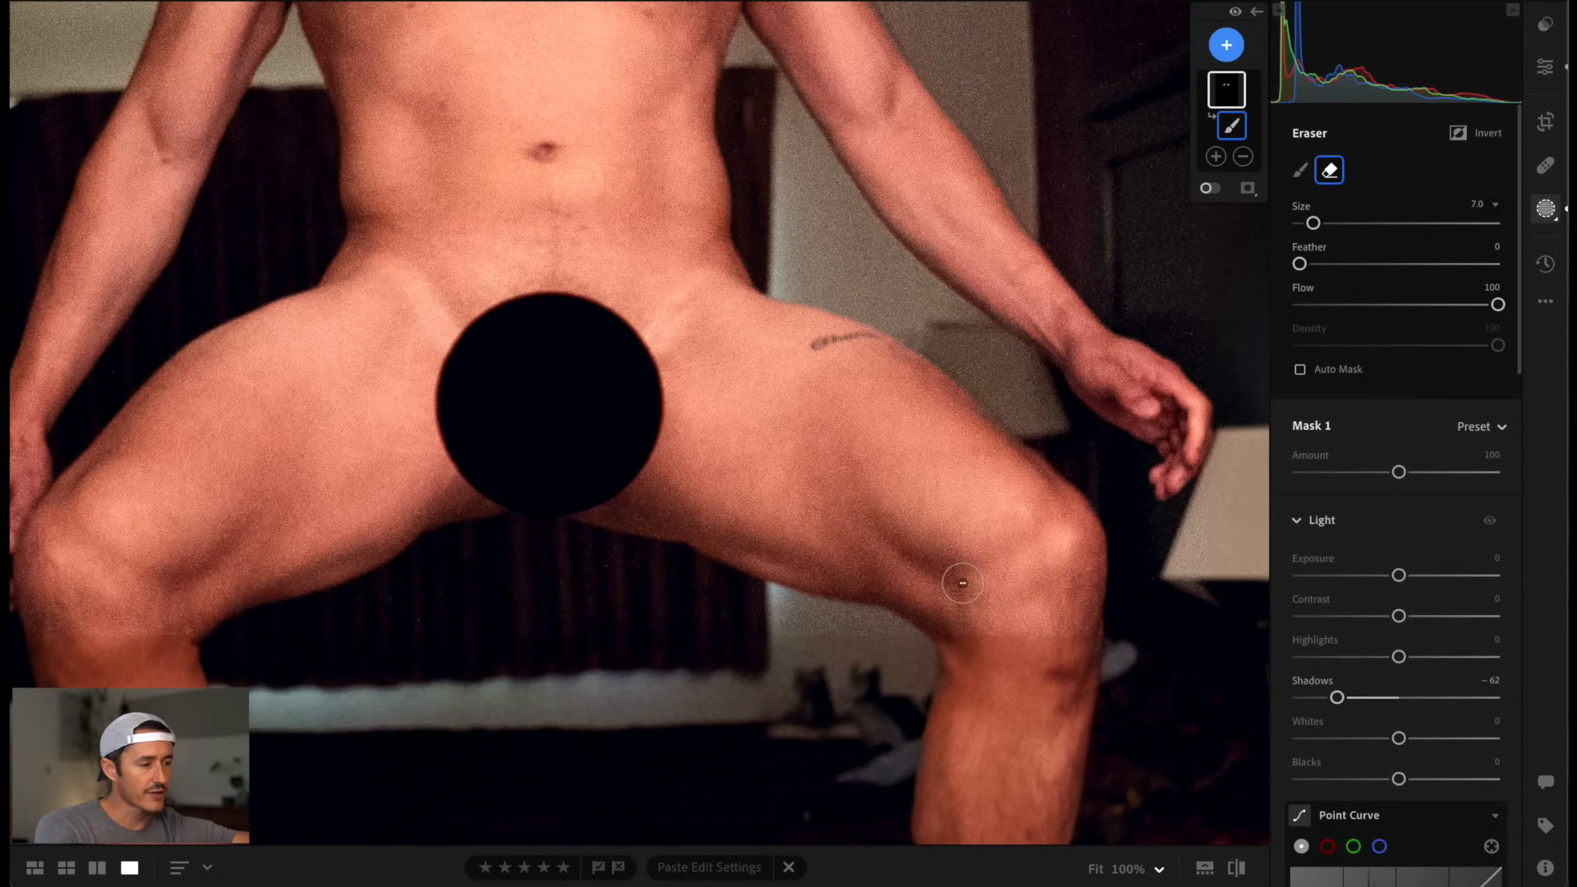
pyautogui.press(']')
pyautogui.press(']')
pyautogui.press(']')
pyautogui.moveTo(960, 584)
pyautogui.mouseDown()
pyautogui.moveTo(855, 530)
pyautogui.moveTo(877, 499)
pyautogui.mouseUp()
pyautogui.click(1301, 171)
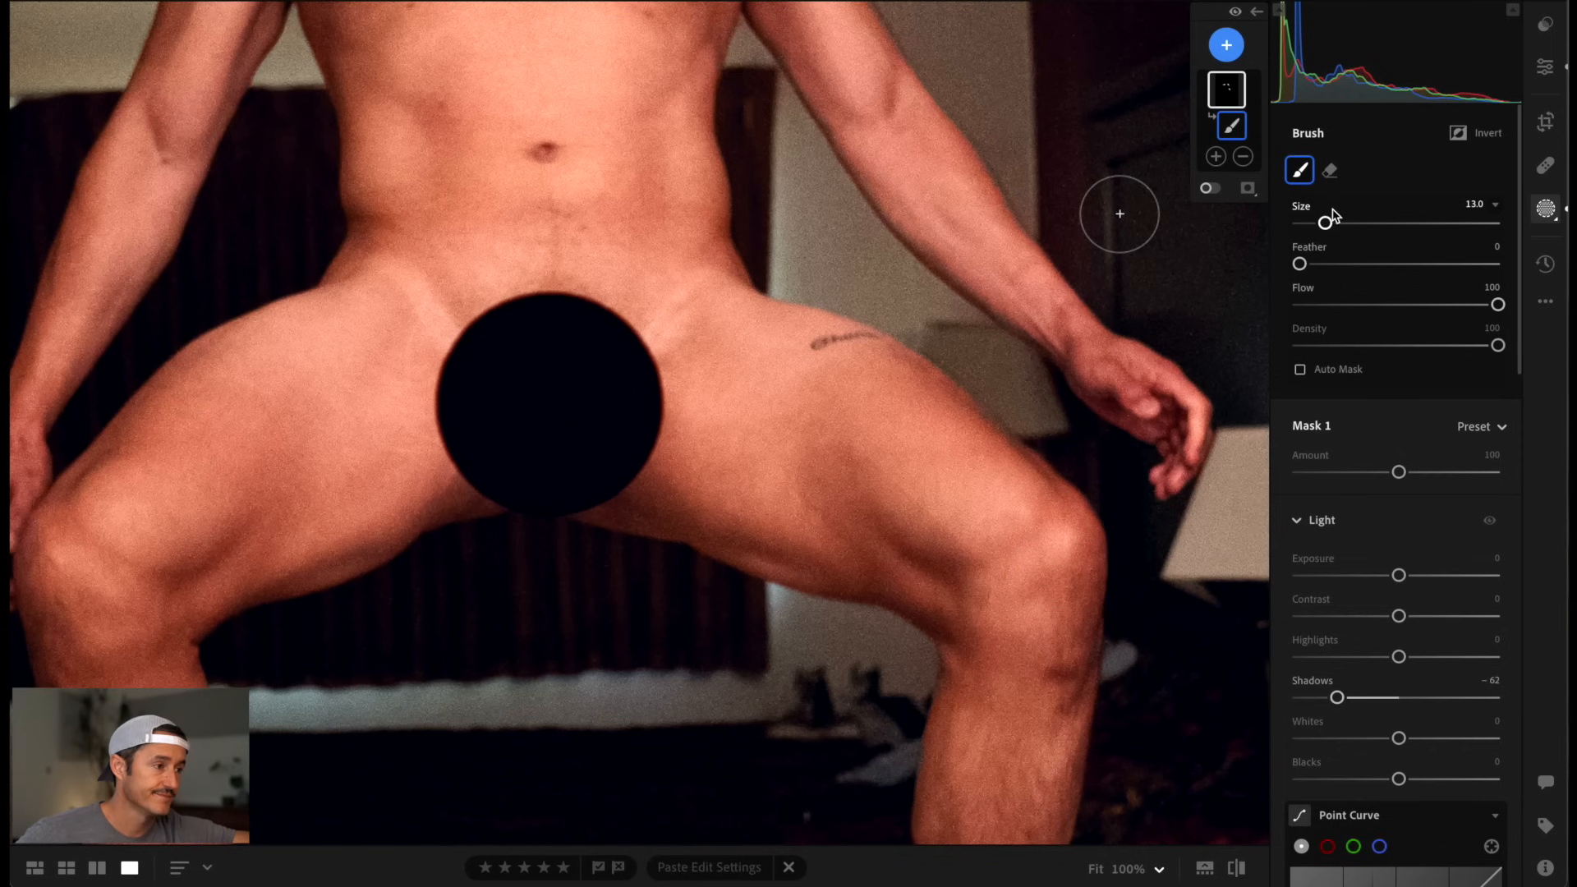
pyautogui.click(1330, 171)
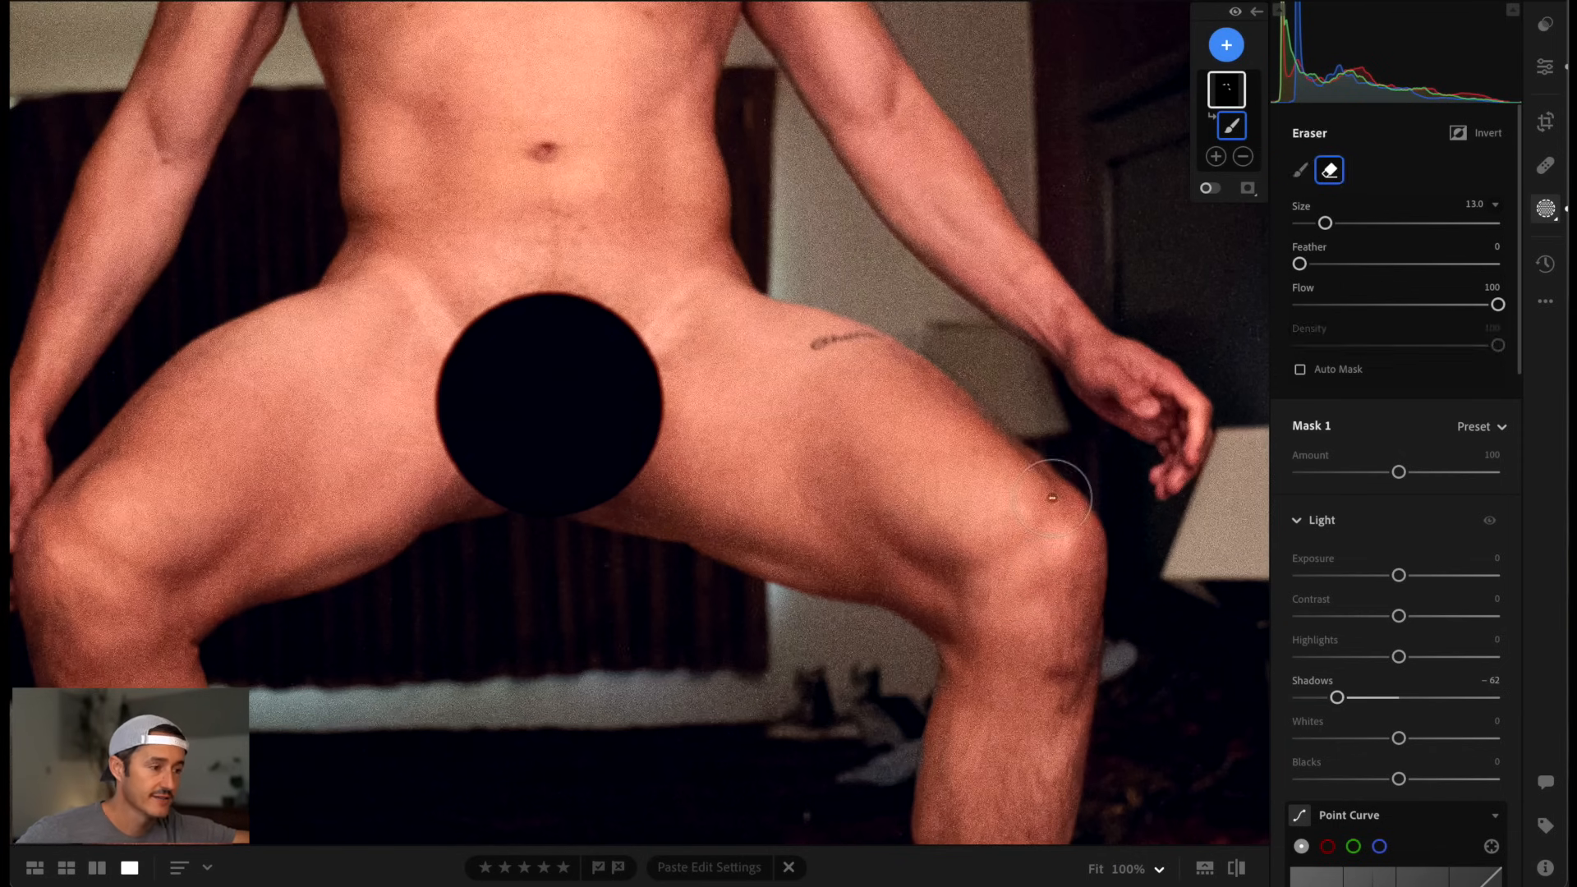
pyautogui.moveTo(882, 531)
pyautogui.mouseDown()
pyautogui.moveTo(846, 470)
pyautogui.moveTo(954, 546)
pyautogui.moveTo(953, 594)
pyautogui.moveTo(870, 552)
pyautogui.moveTo(891, 440)
pyautogui.mouseUp()
# - Set the brush feather to 72 and size to 12, and paint the mask over the shaded undersides of the thighs
pyautogui.click(1299, 170)
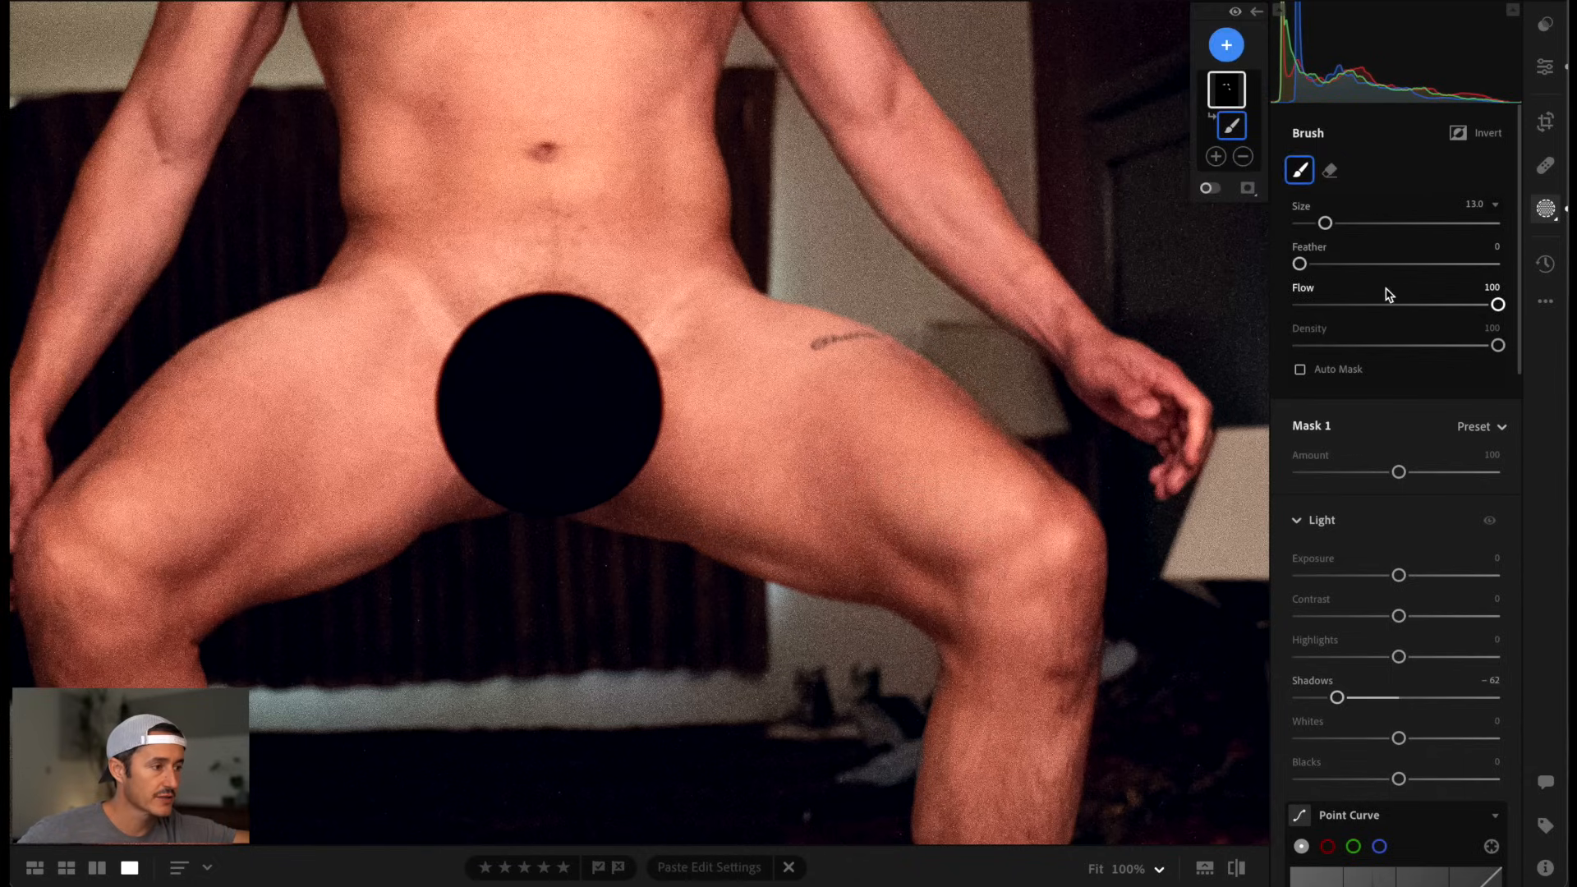
pyautogui.click(1443, 264)
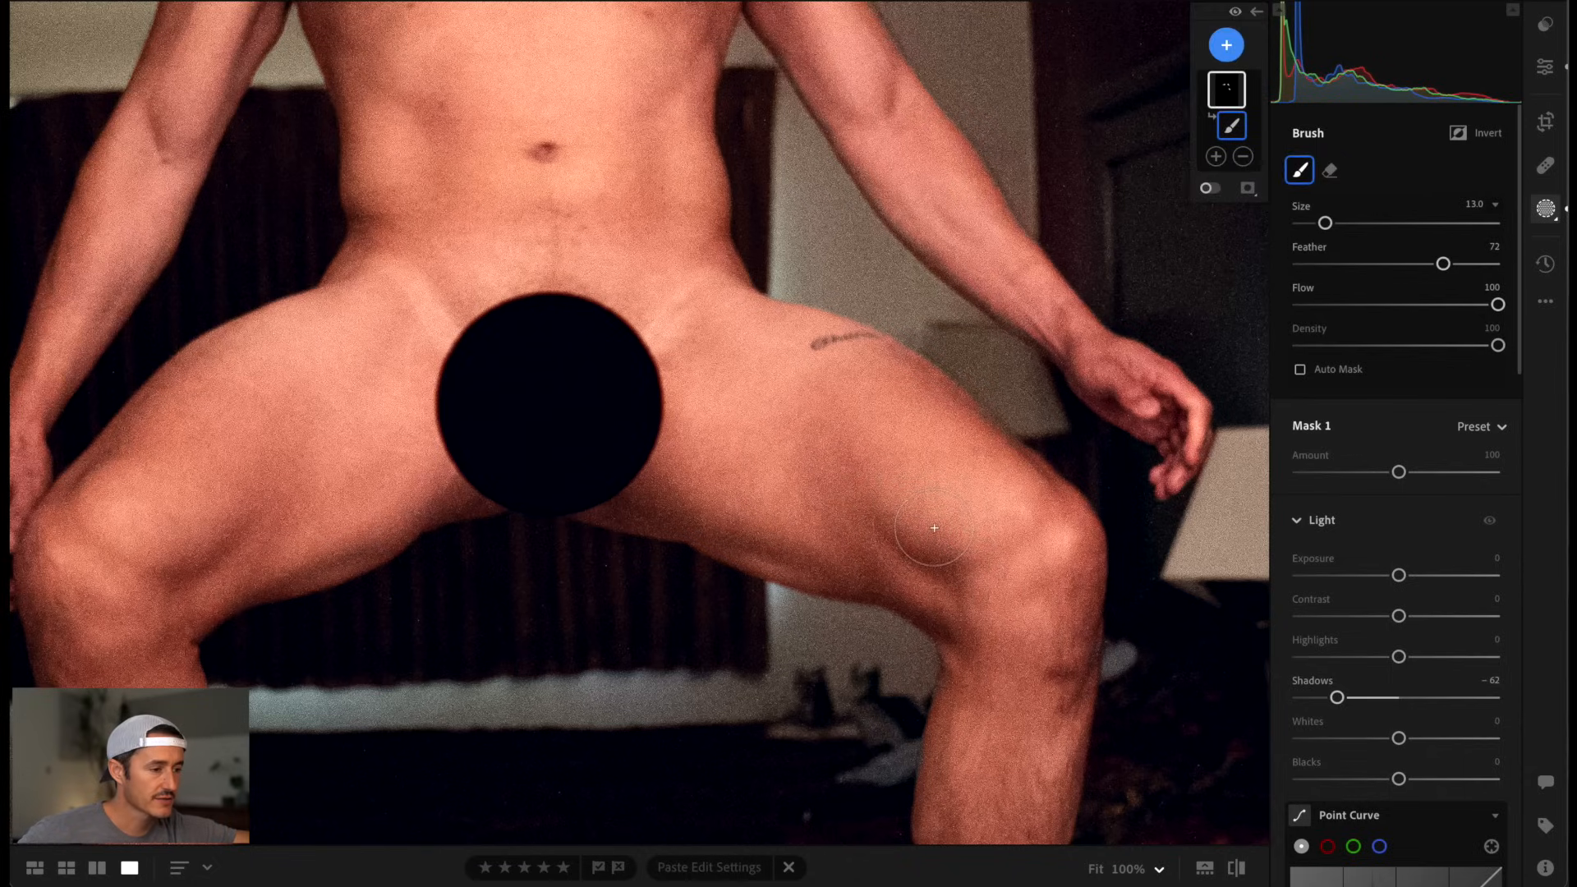
pyautogui.press('[')
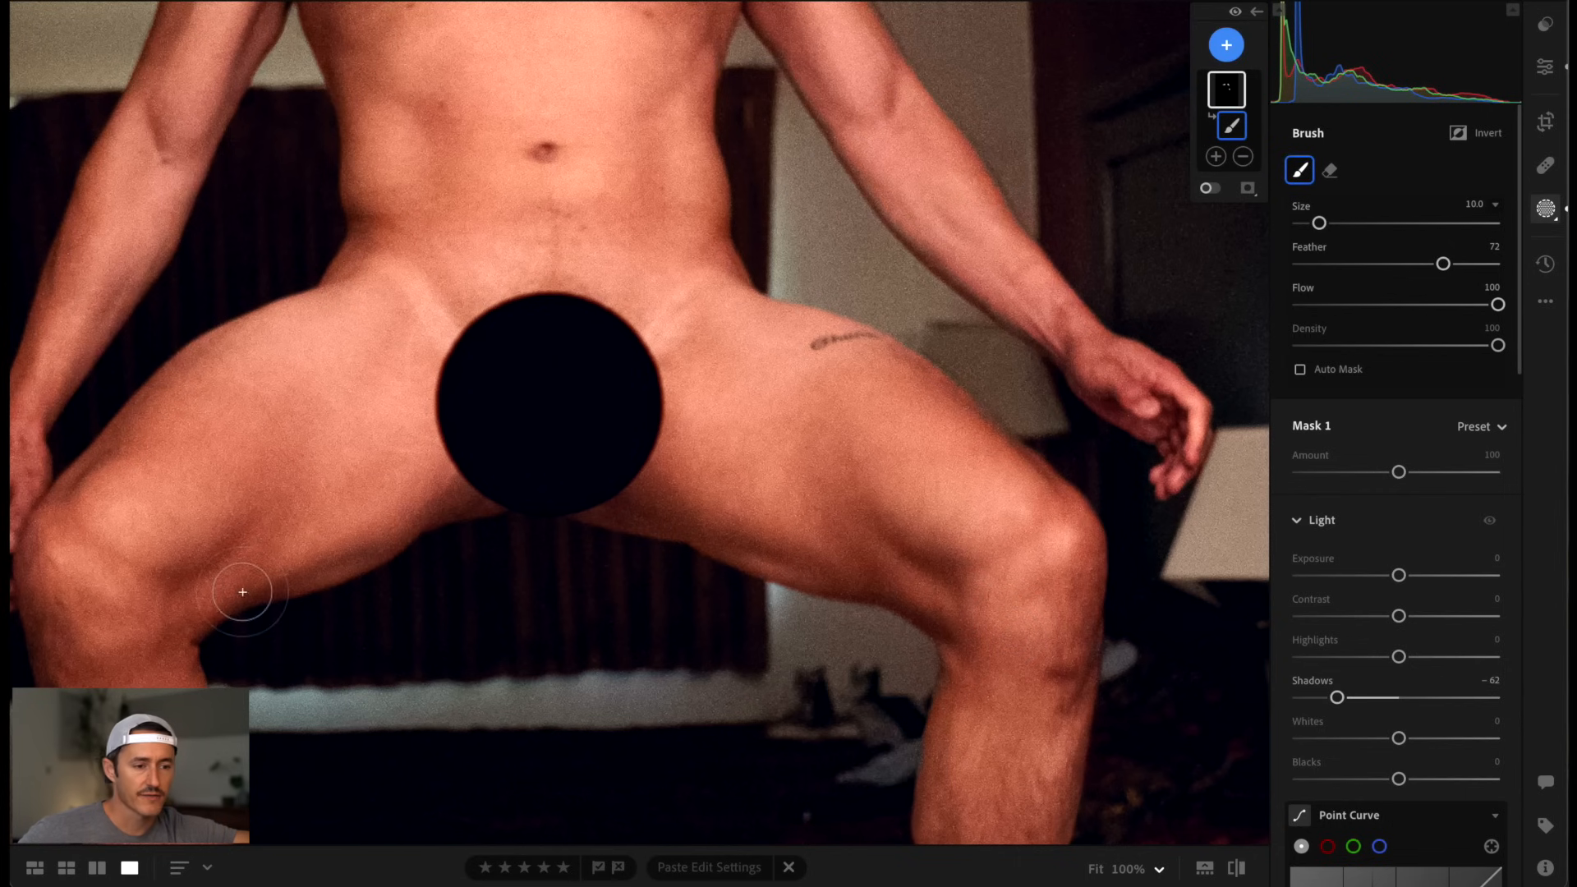
pyautogui.press(']')
pyautogui.press(']')
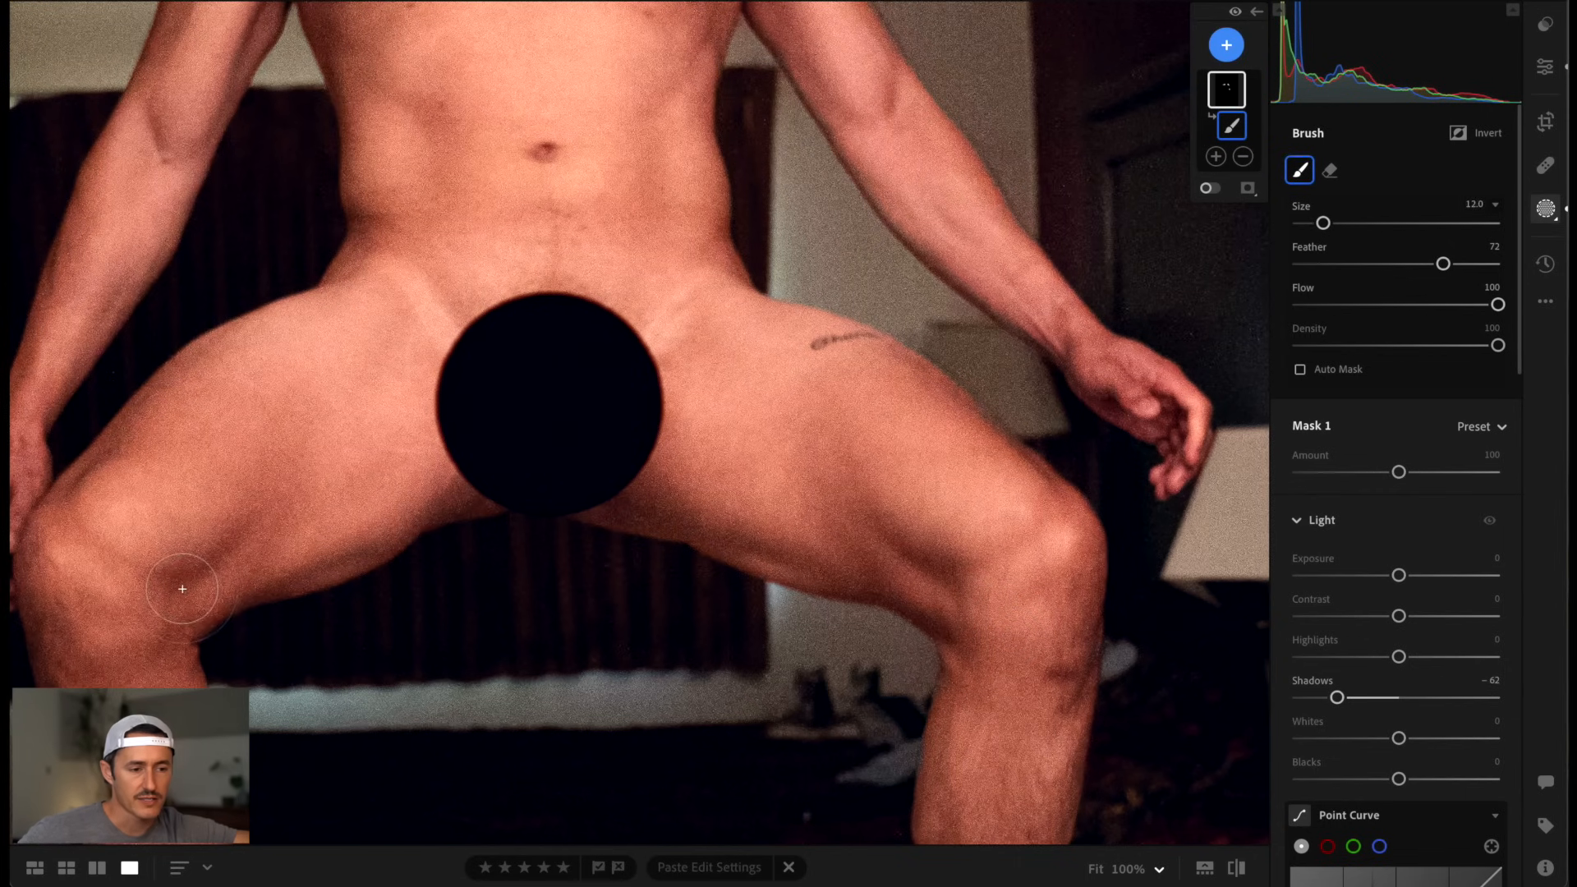
pyautogui.moveTo(182, 589); pyautogui.dragTo(439, 476)
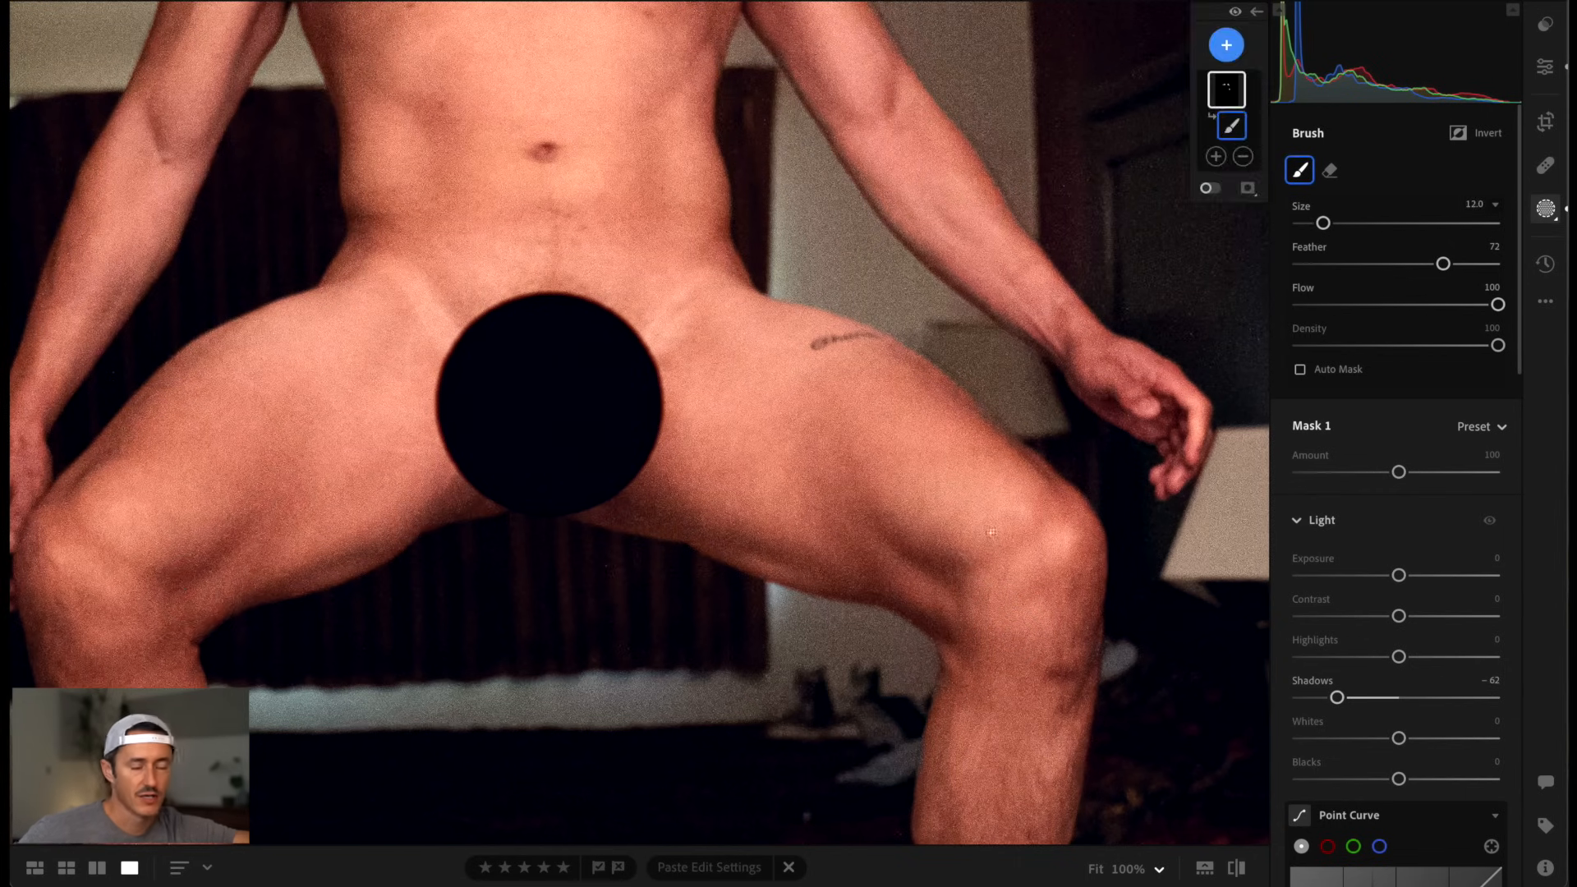
# - Reduce the brush size to 7 and paint the mask along the upper edge of the thigh on the photo's left side
pyautogui.scroll(-5, 642, 331)
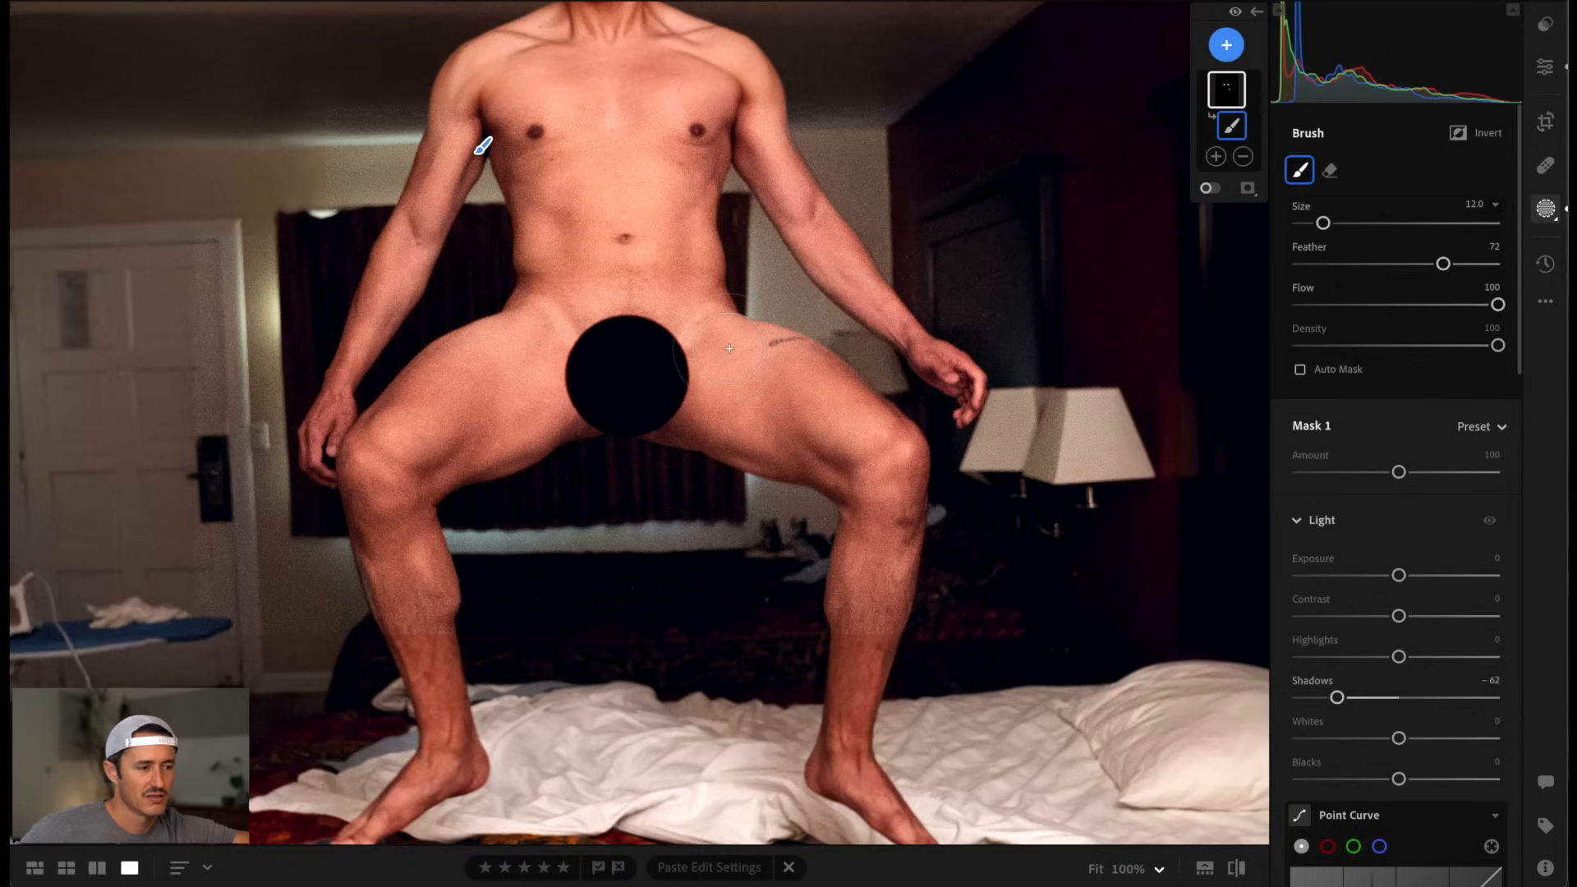
pyautogui.scroll(5, 411, 386)
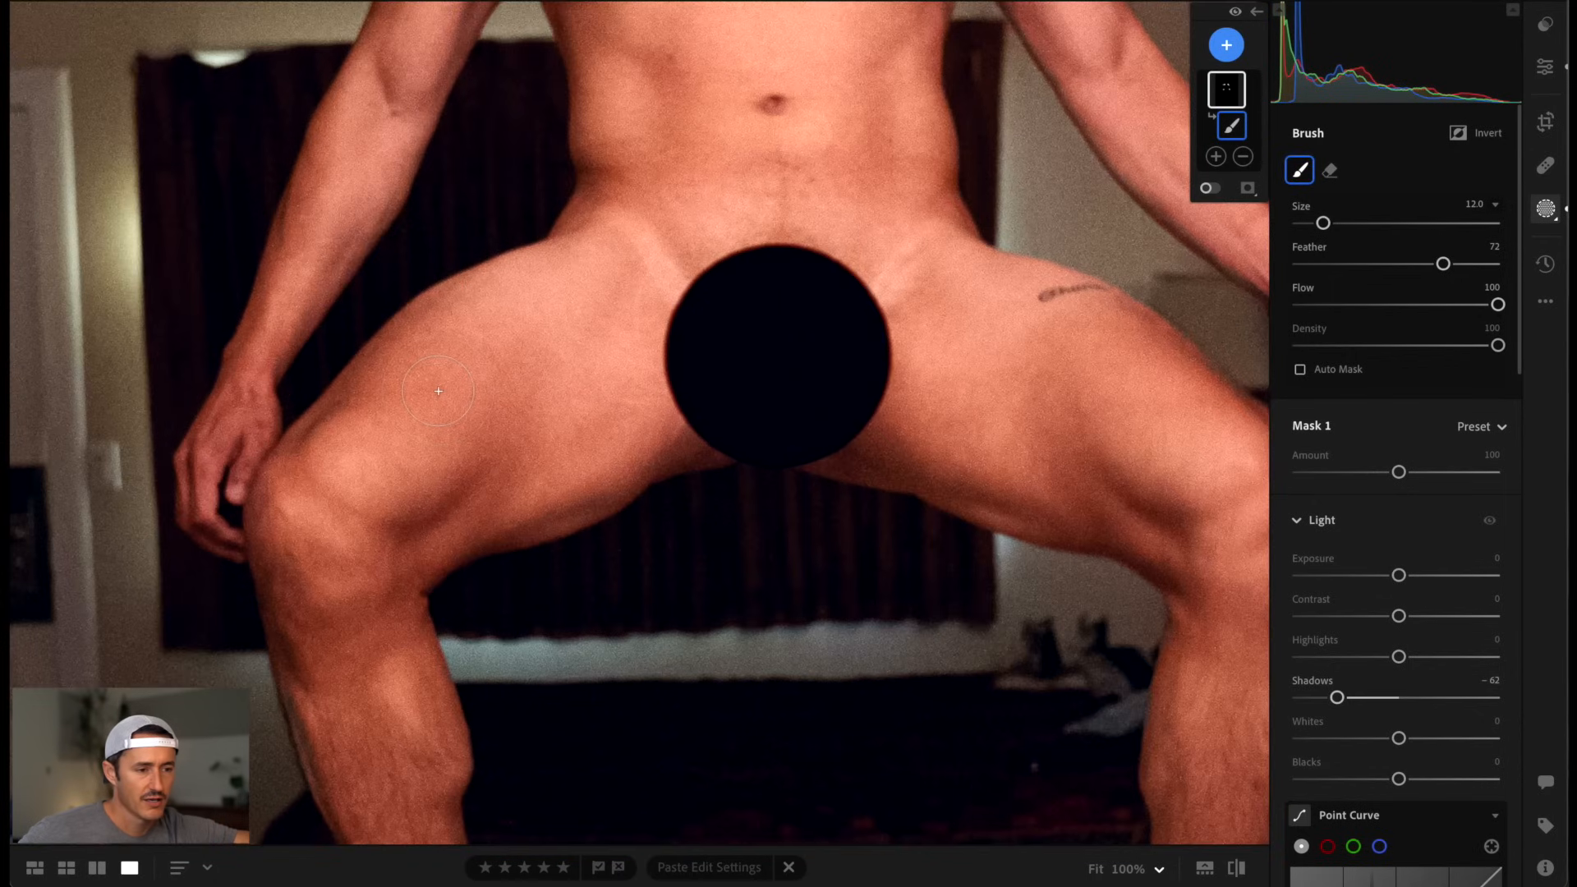
pyautogui.press('[')
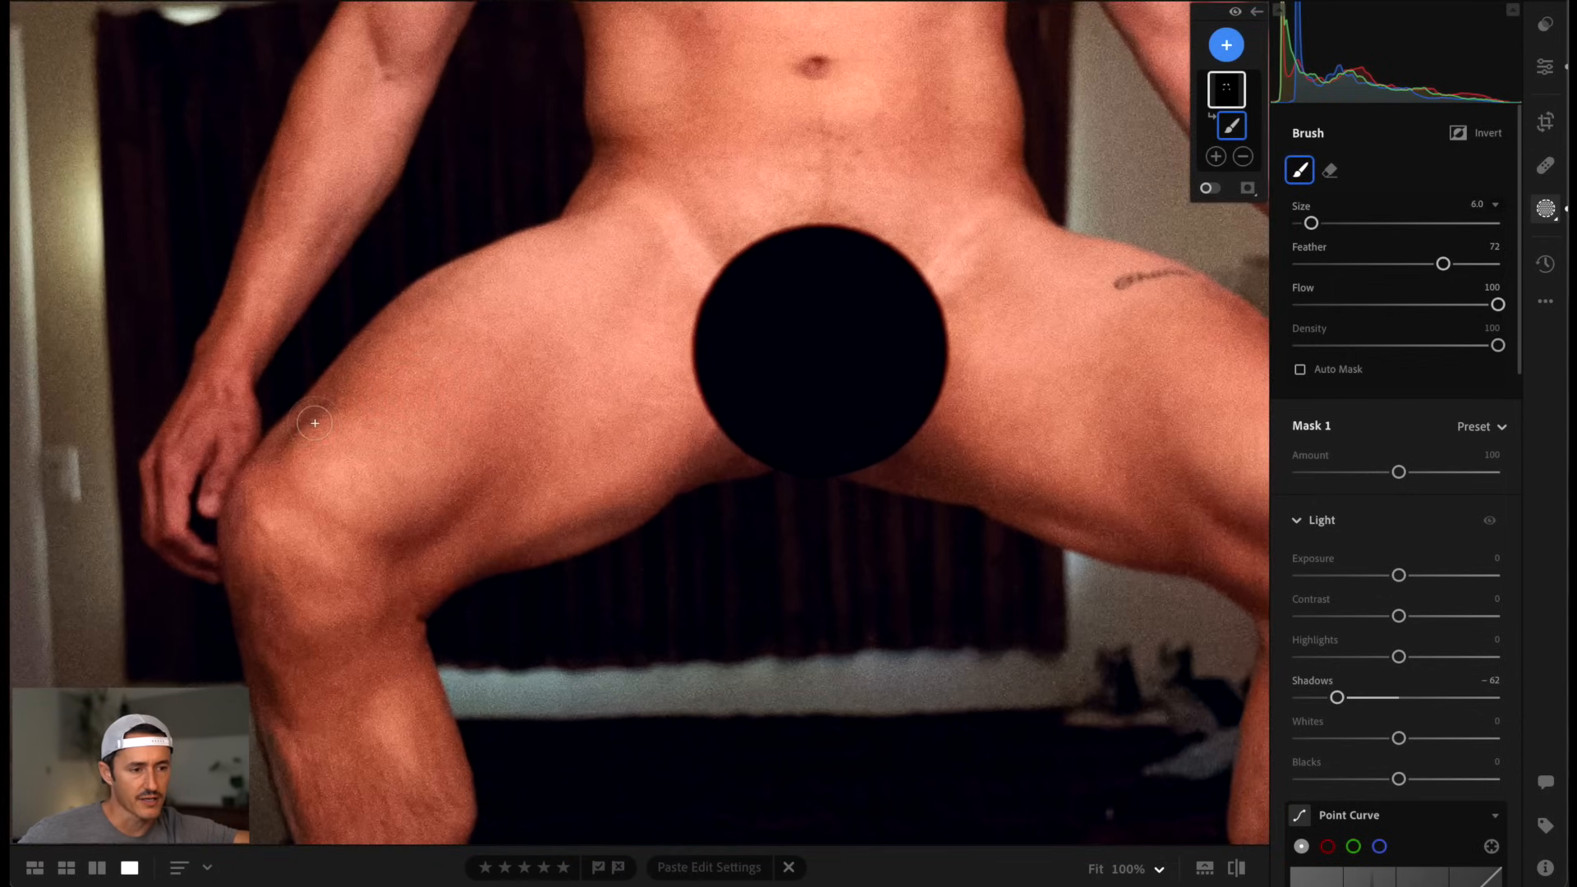
pyautogui.press(']')
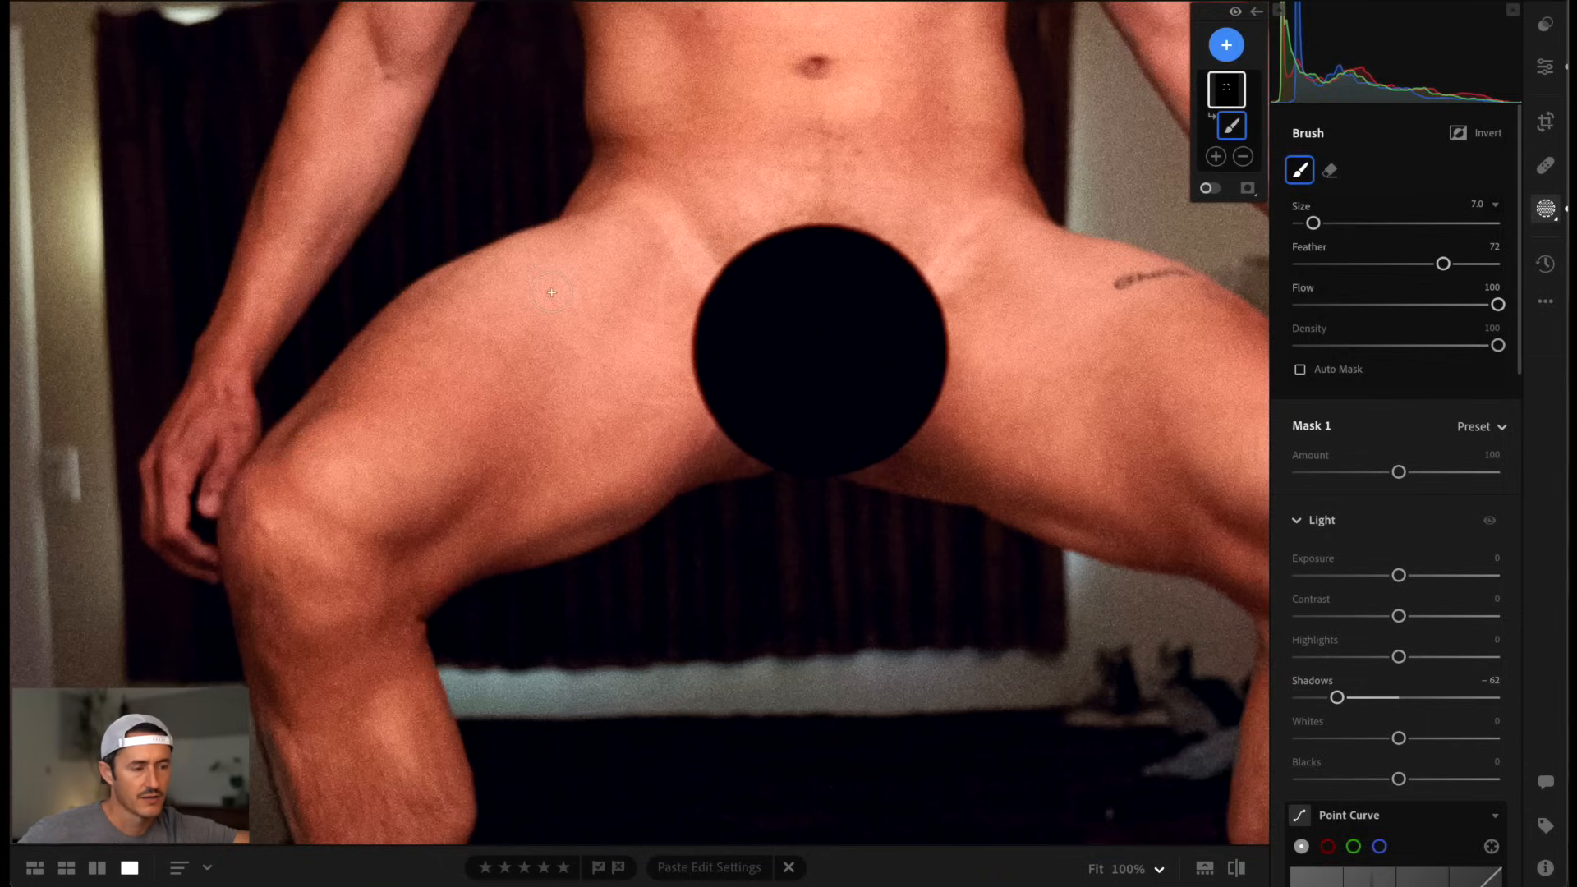
# - Examine the painted shadows on the legs and torso, both close up and against the whole photo
pyautogui.scroll(-5, 926, 342)
pyautogui.scroll(2, 1029, 394)
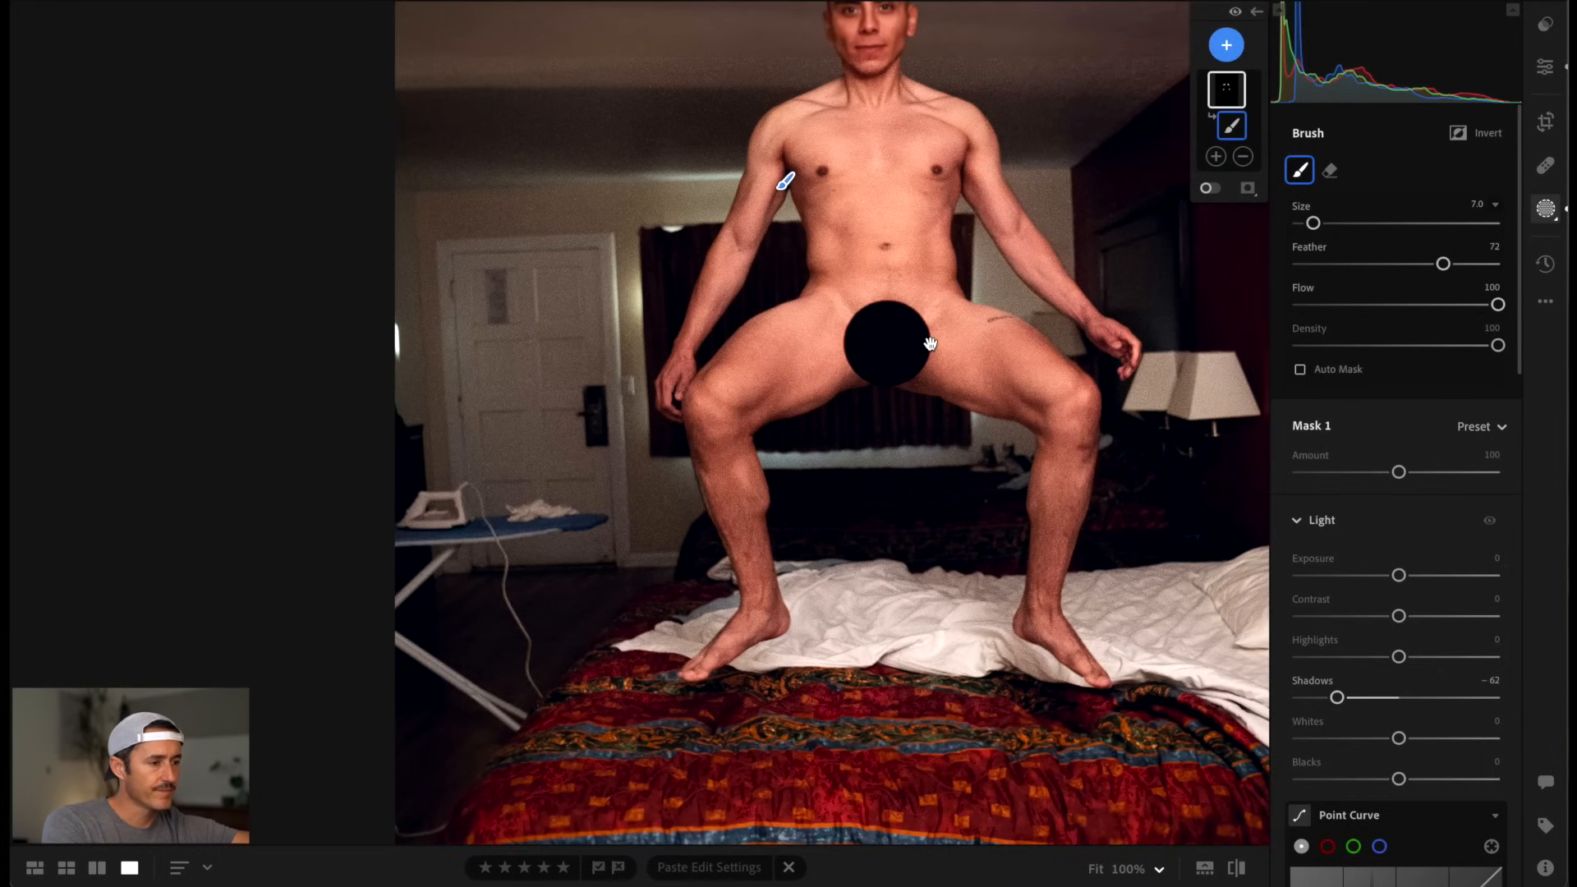
pyautogui.scroll(3, 1018, 374)
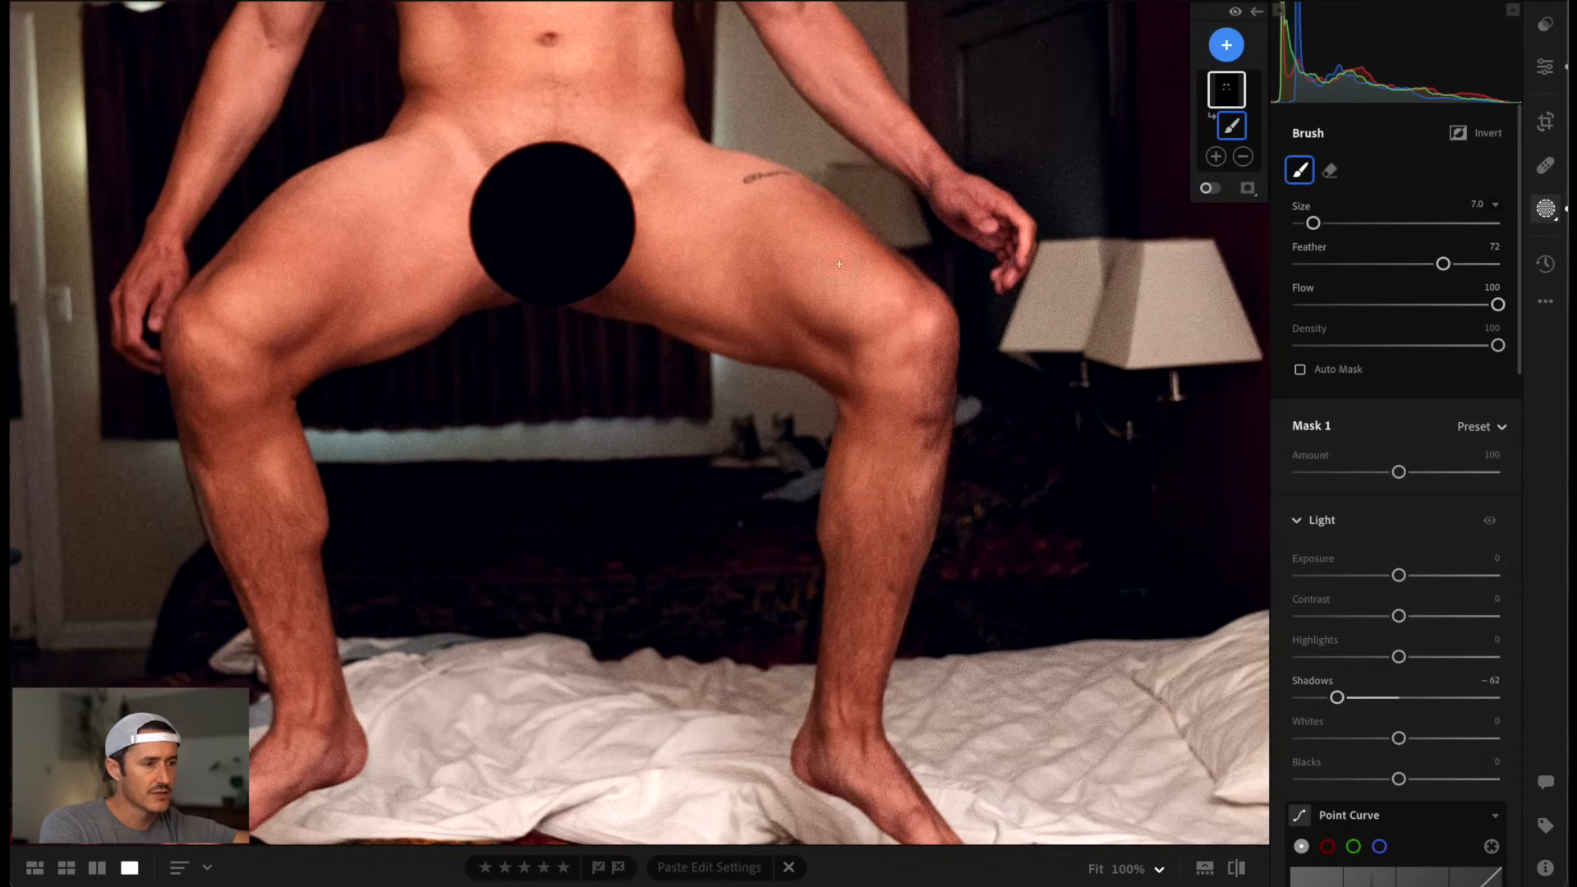
pyautogui.scroll(-2, 823, 238)
pyautogui.moveTo(821, 226); pyautogui.dragTo(824, 239)
pyautogui.moveTo(762, 12); pyautogui.dragTo(817, 252)
pyautogui.scroll(3, 771, 280)
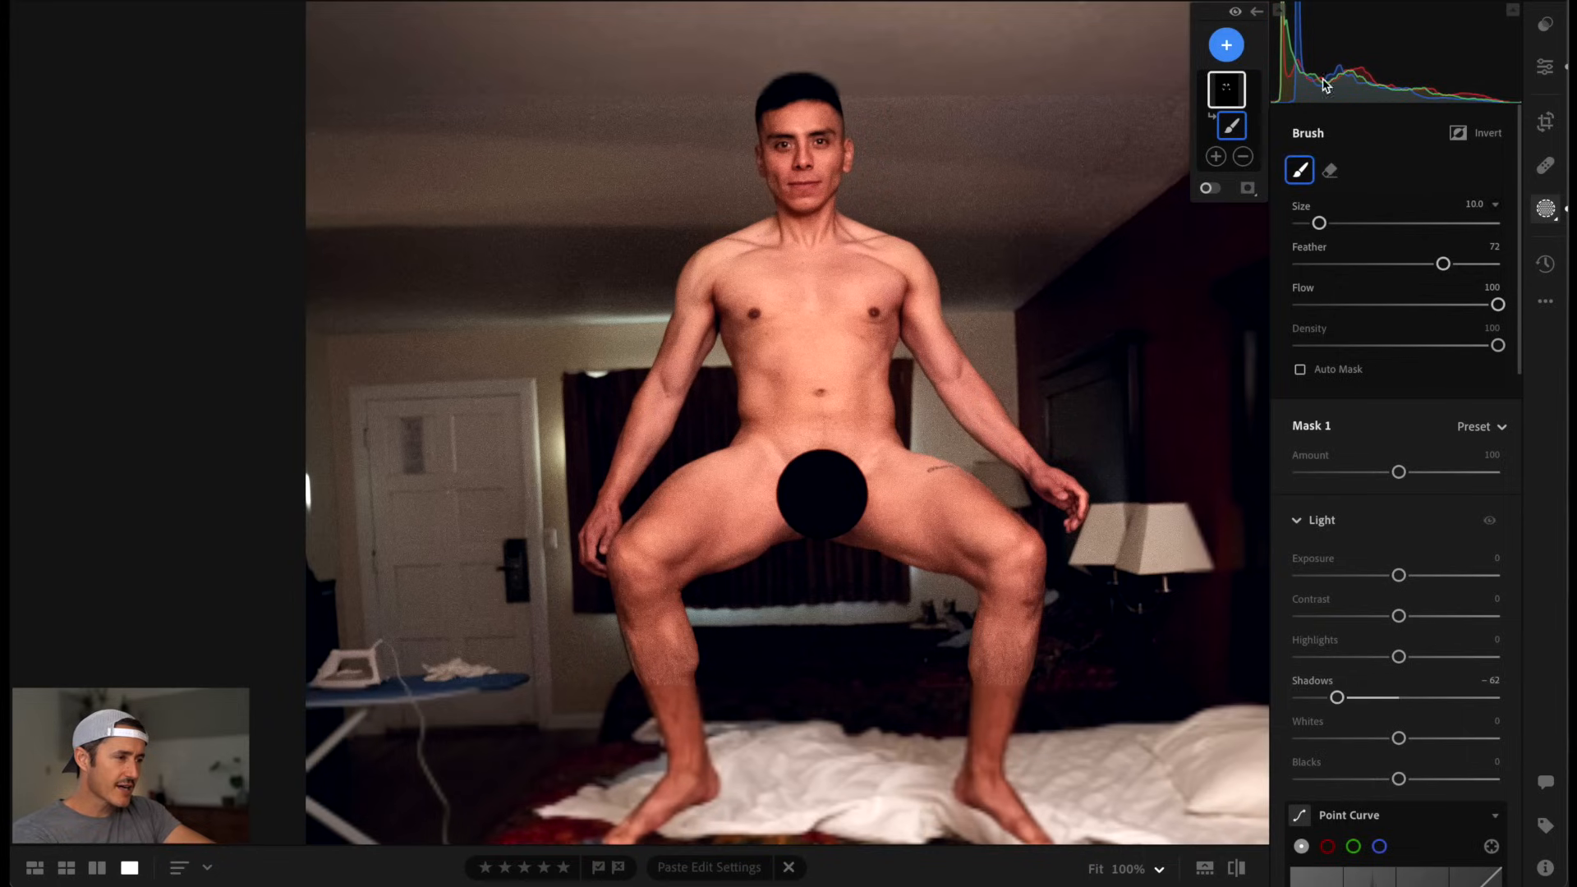
# - Add a second brush mask for working on the face
pyautogui.click(1227, 43)
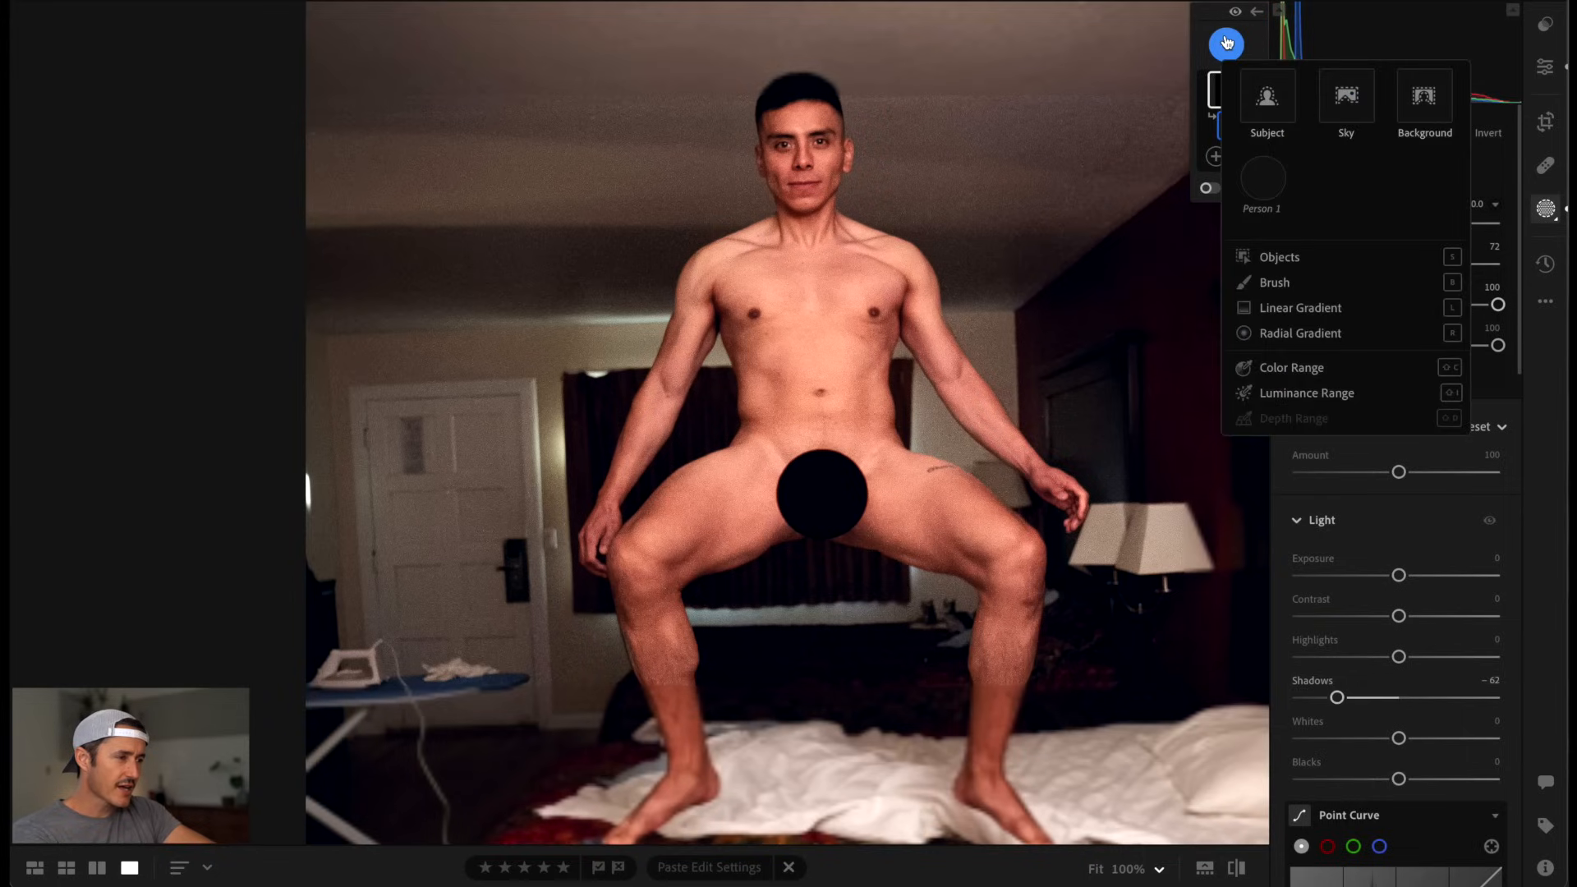
pyautogui.click(1273, 283)
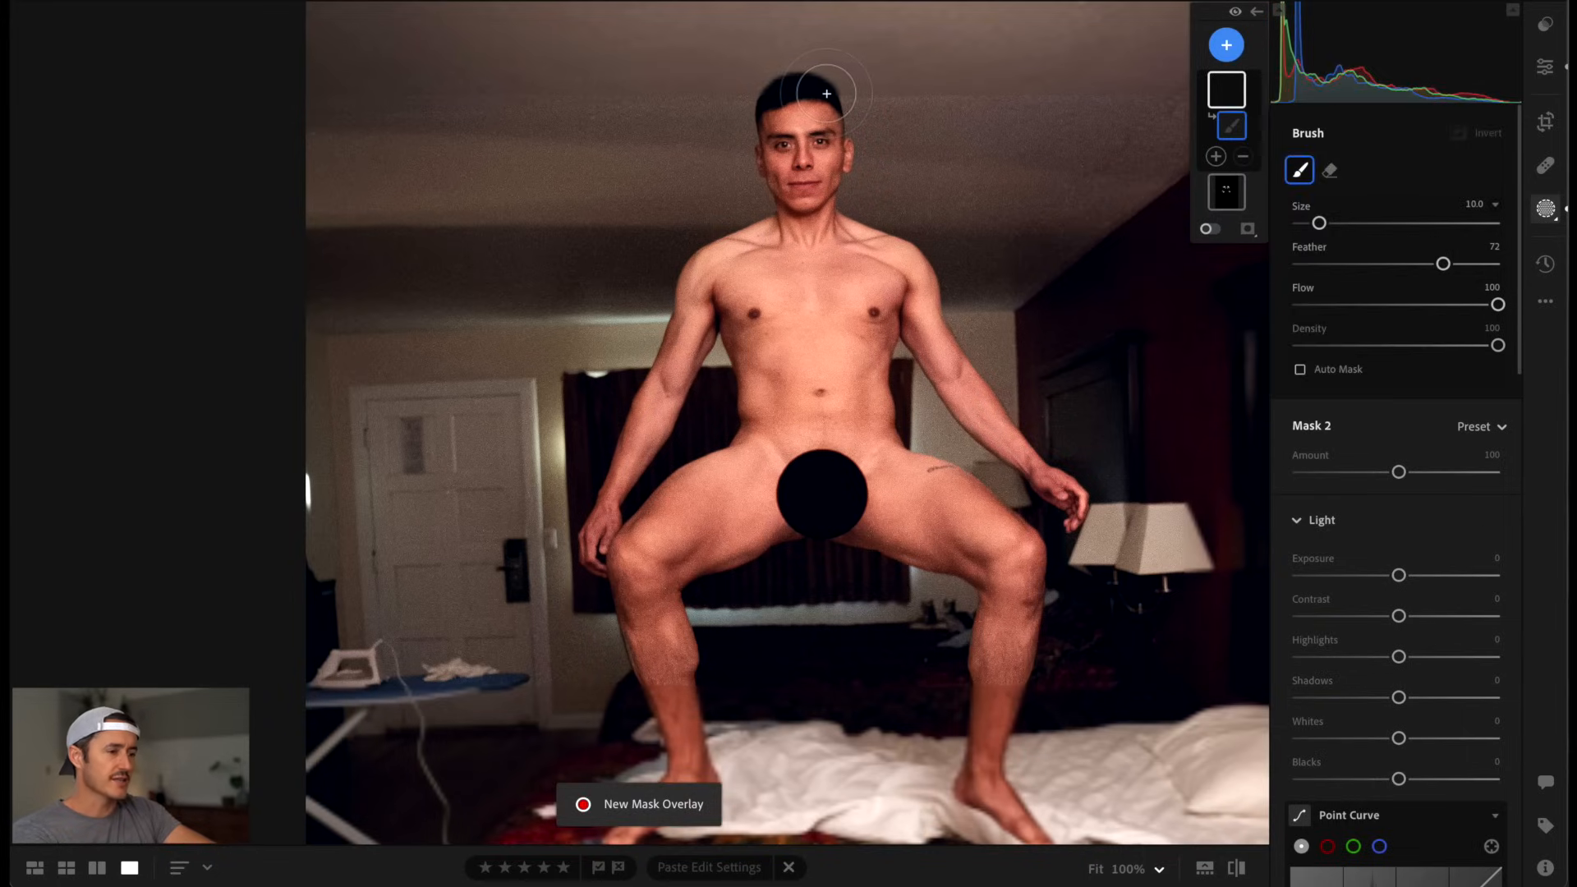
pyautogui.scroll(2, 826, 94)
pyautogui.scroll(1, 827, 93)
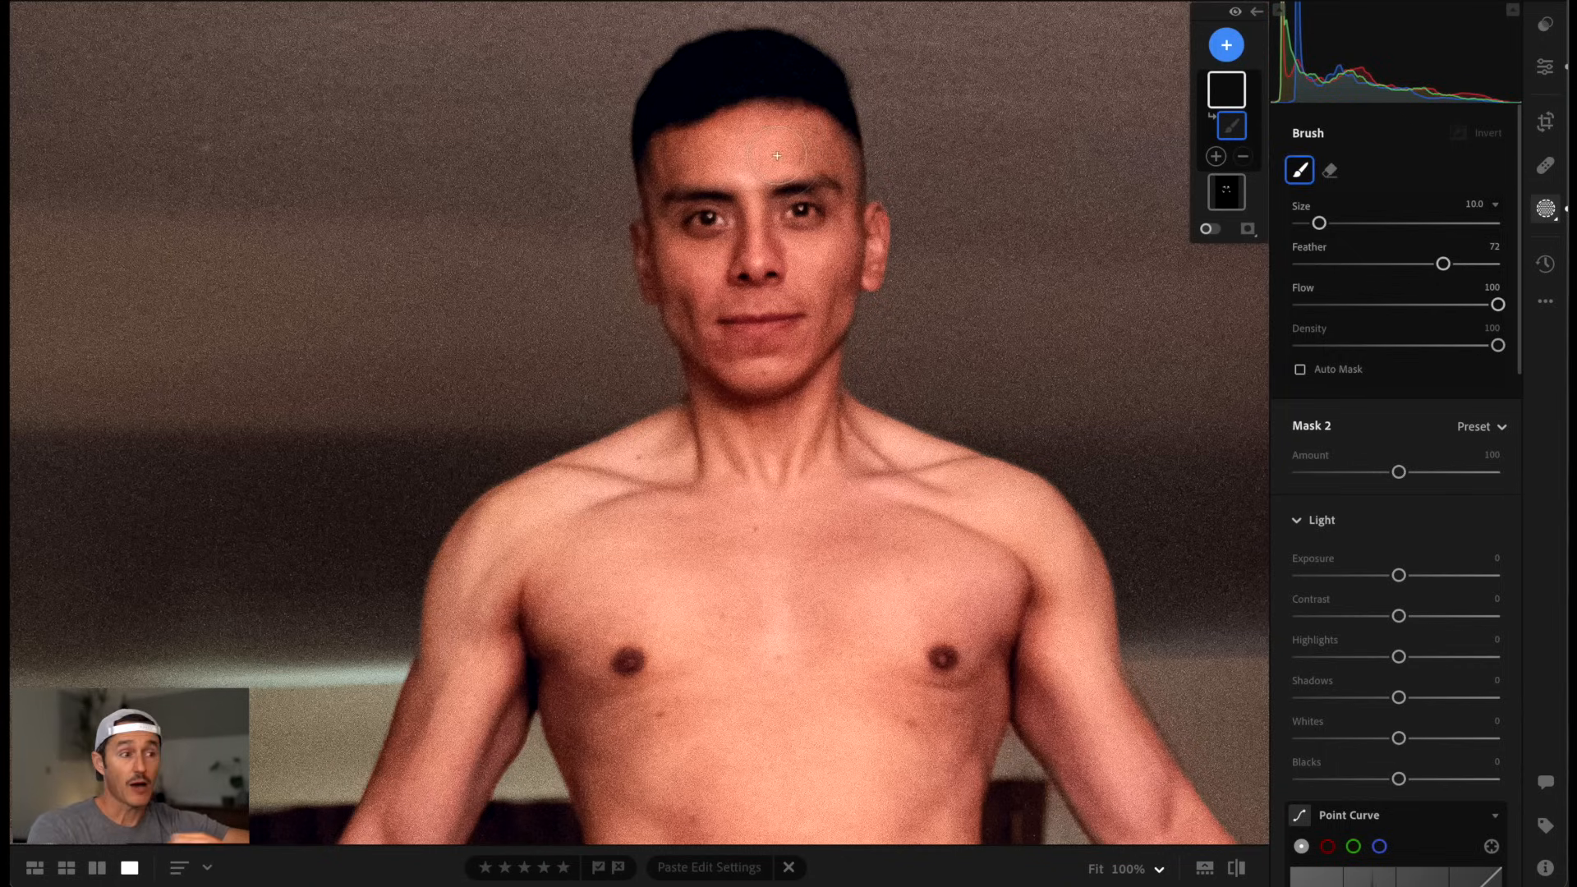
# - Set the brush size to 36 and feather to 29, and apply the new mask over the face
pyautogui.press(']')
pyautogui.press(']')
pyautogui.press(']')
pyautogui.press(']')
pyautogui.press(']')
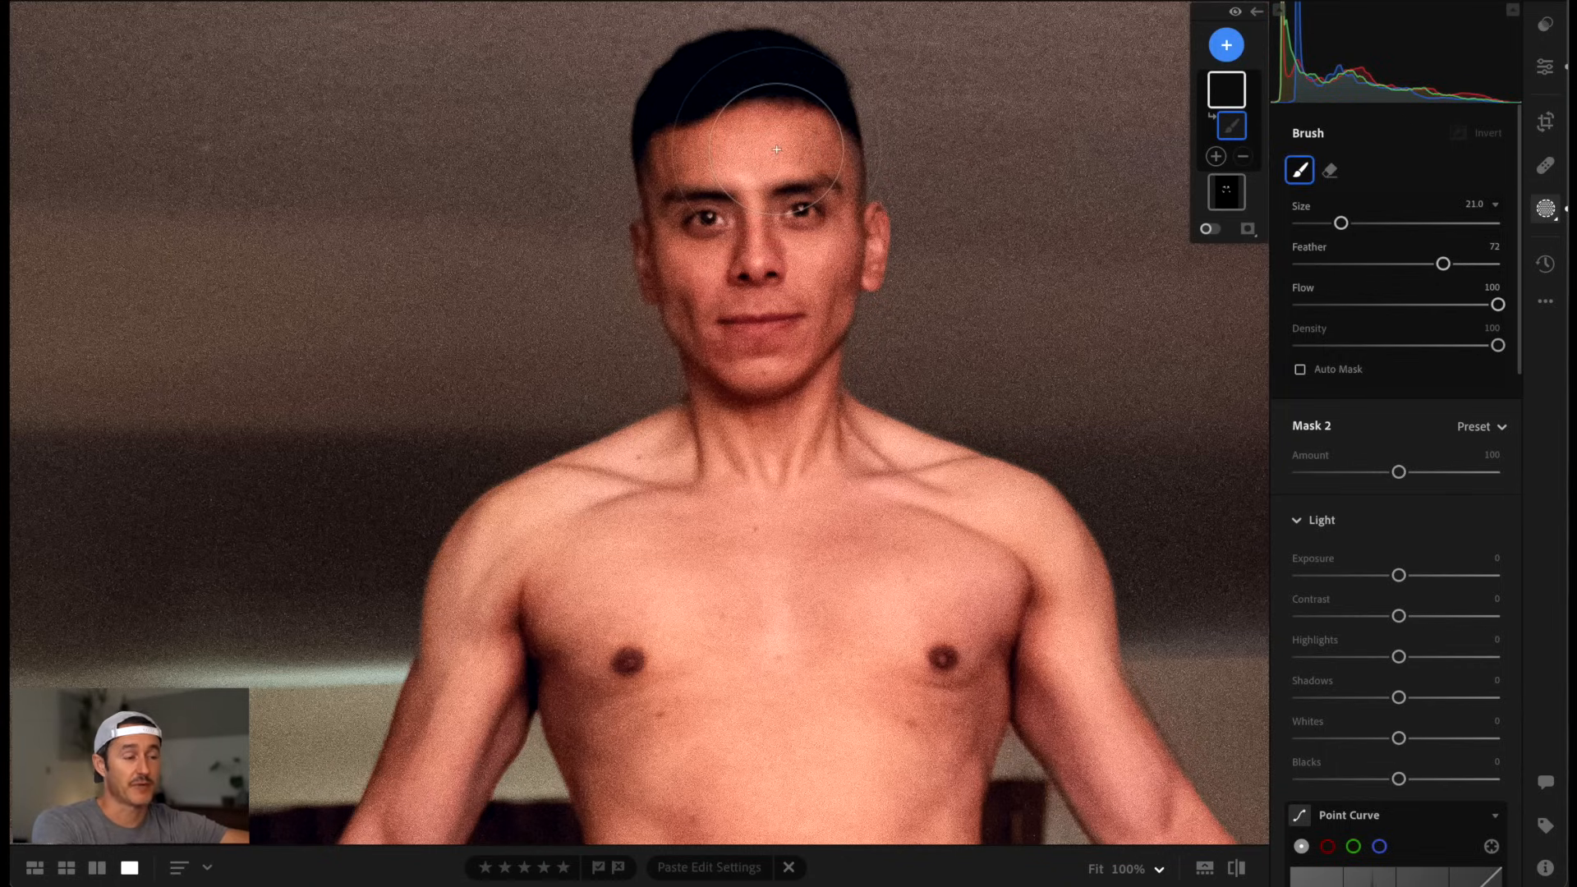
pyautogui.press(']')
pyautogui.press(']')
pyautogui.press(']')
pyautogui.press(']')
pyautogui.press(']')
pyautogui.press(']')
pyautogui.press(']')
pyautogui.press(']')
pyautogui.press(']')
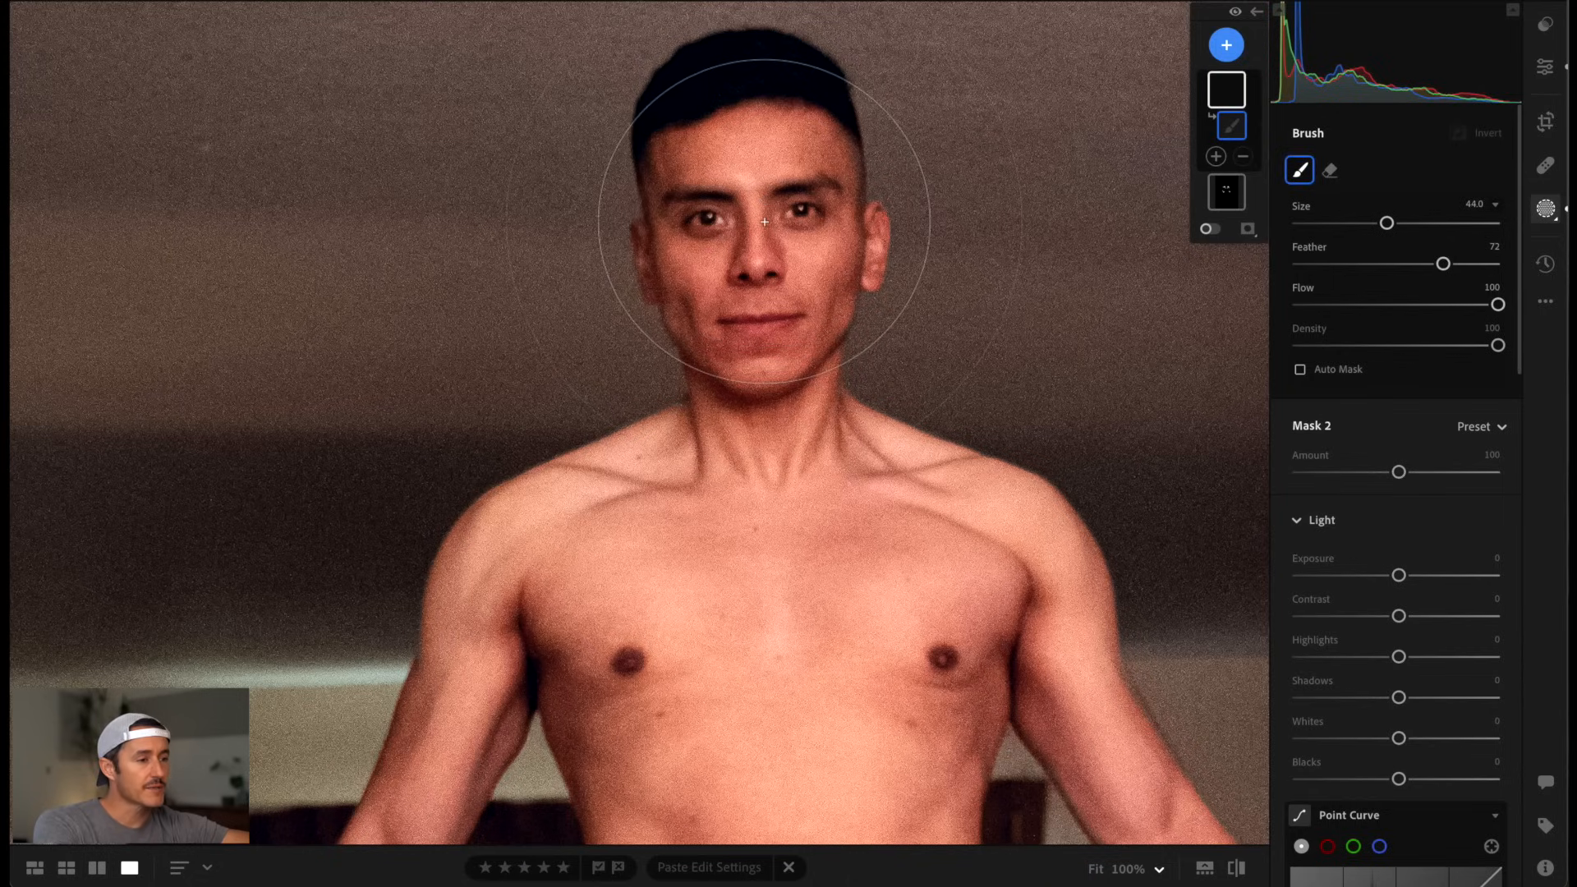
pyautogui.press(']')
pyautogui.press(']')
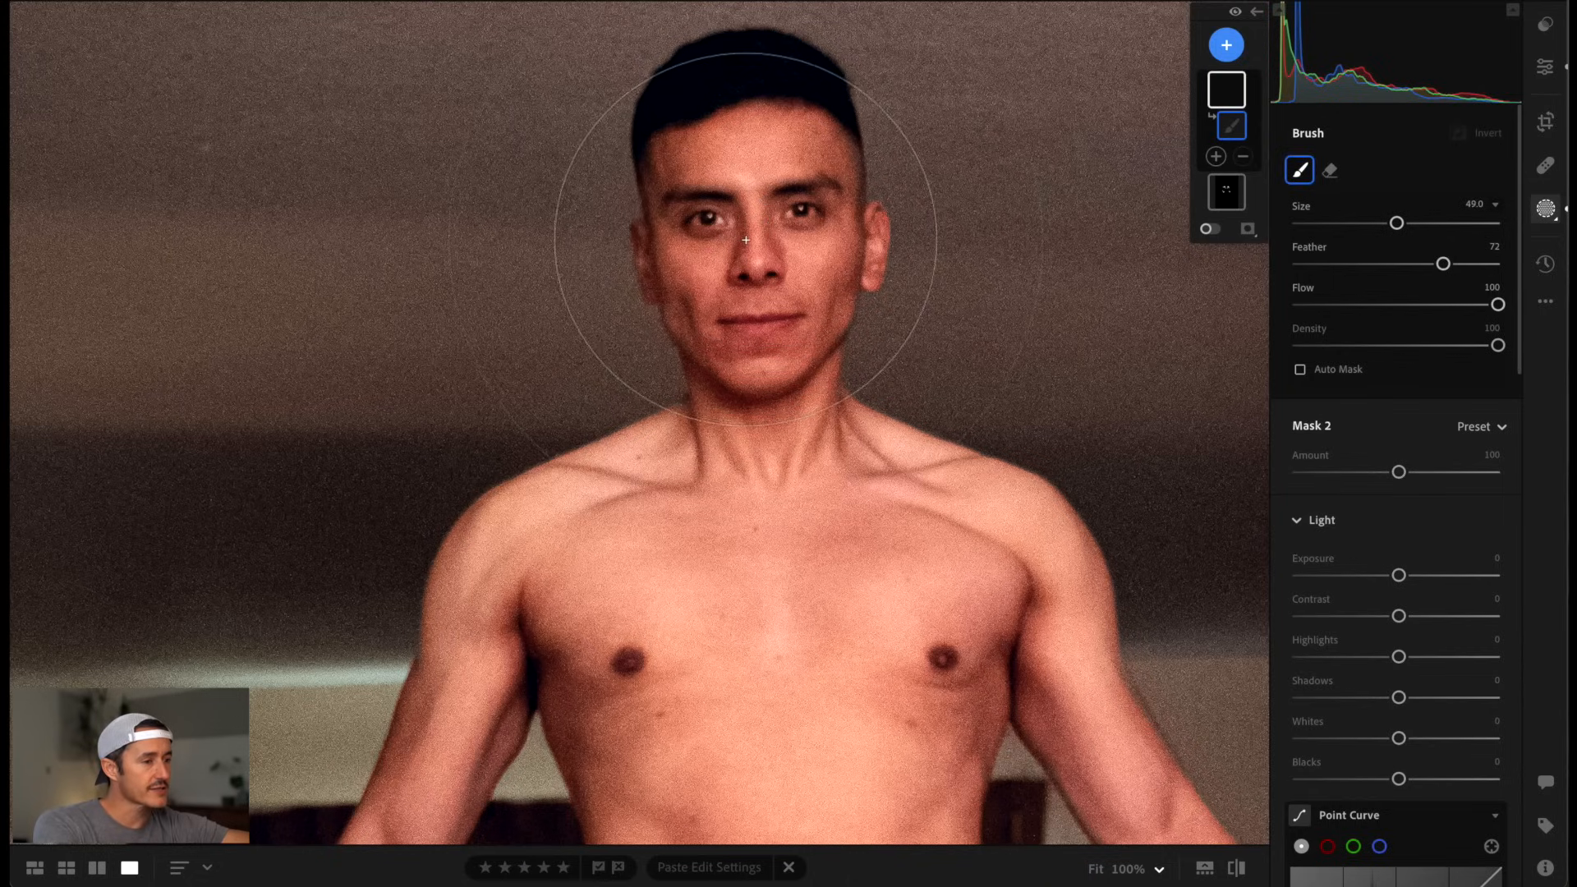
pyautogui.press('[')
pyautogui.press('[')
pyautogui.press('[')
pyautogui.press('[')
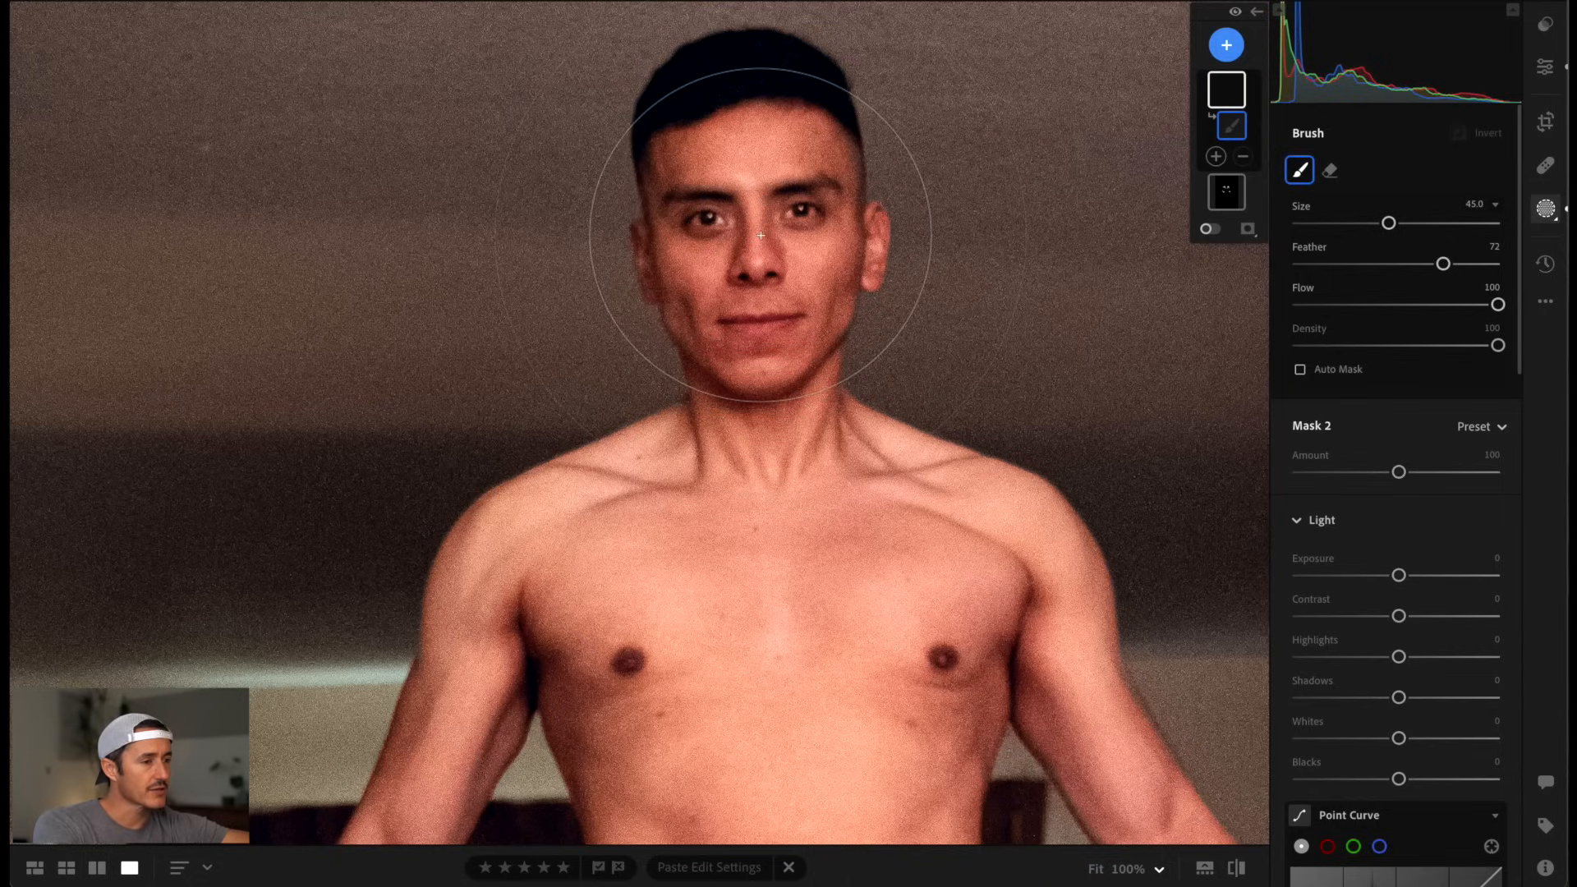
pyautogui.press('[')
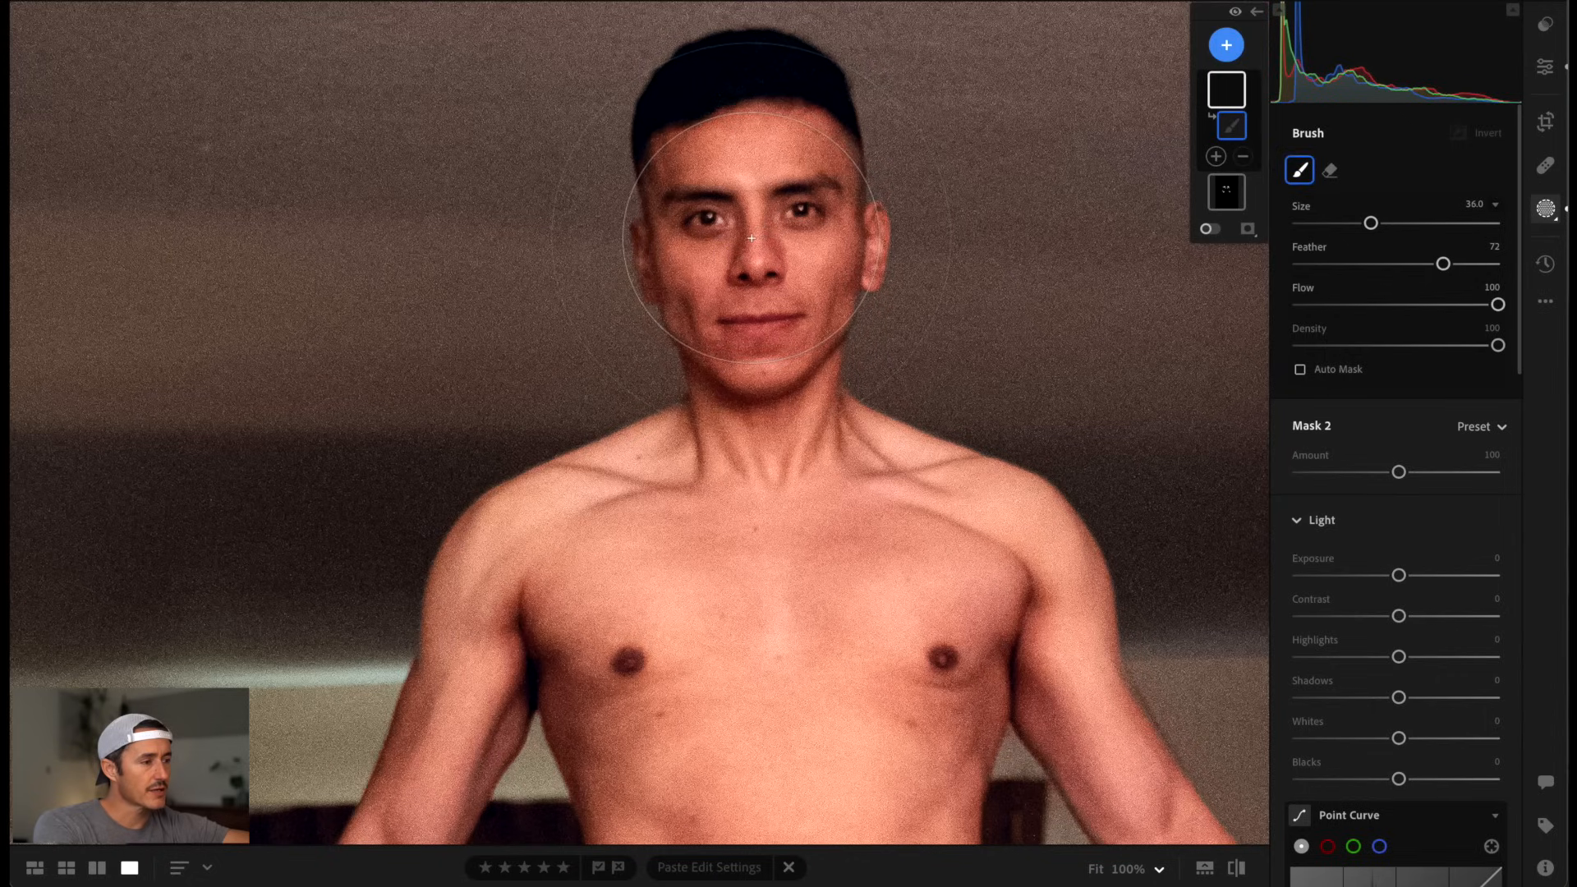
pyautogui.moveTo(1443, 263); pyautogui.dragTo(1357, 264)
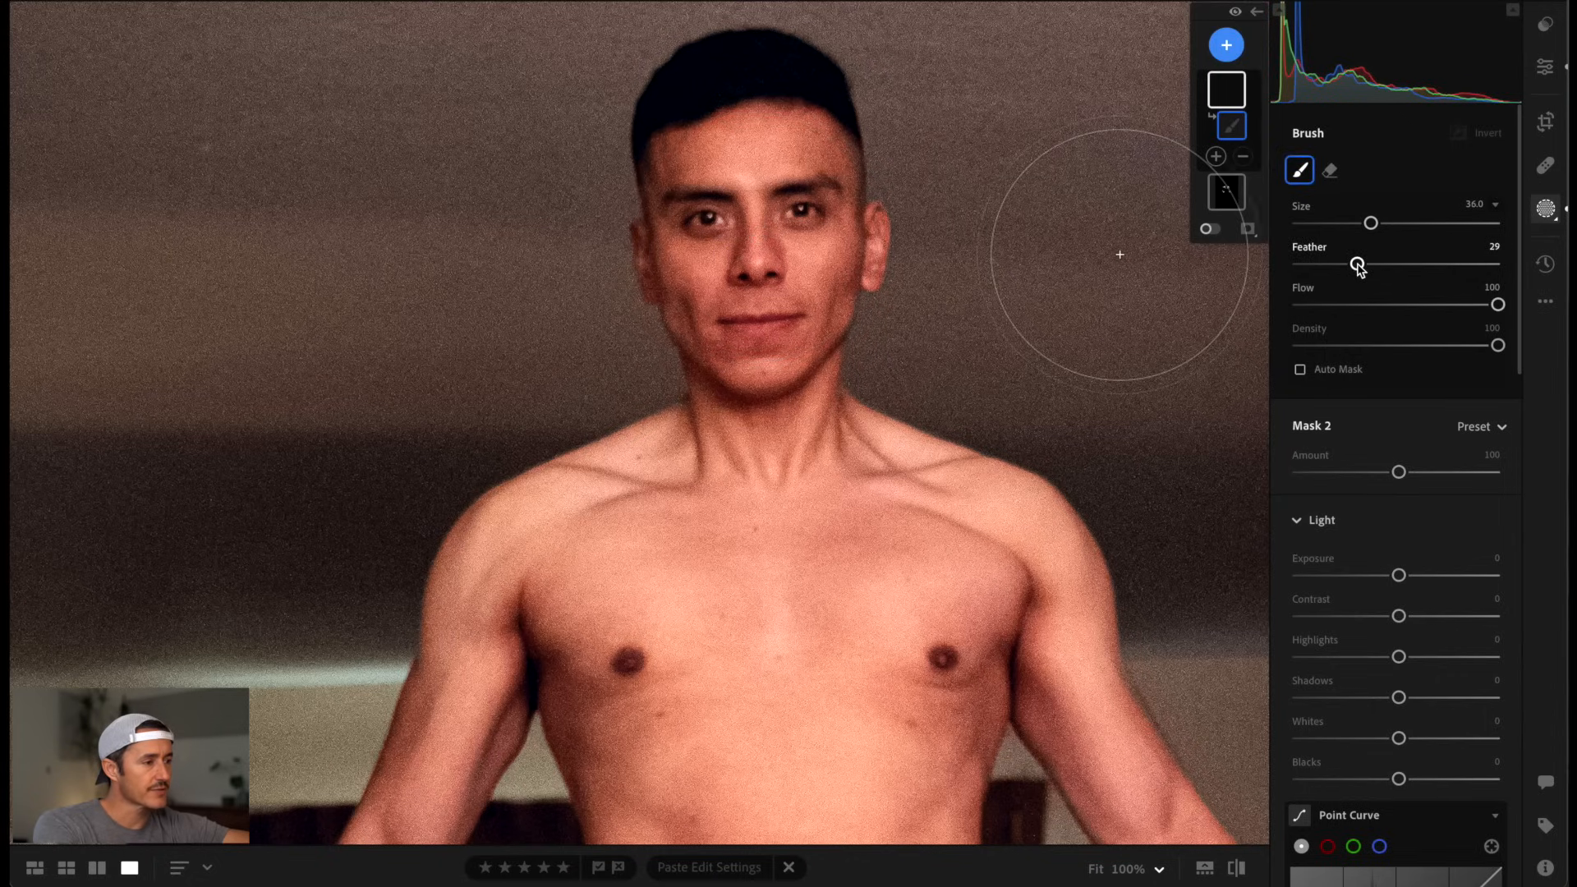
pyautogui.click(755, 252)
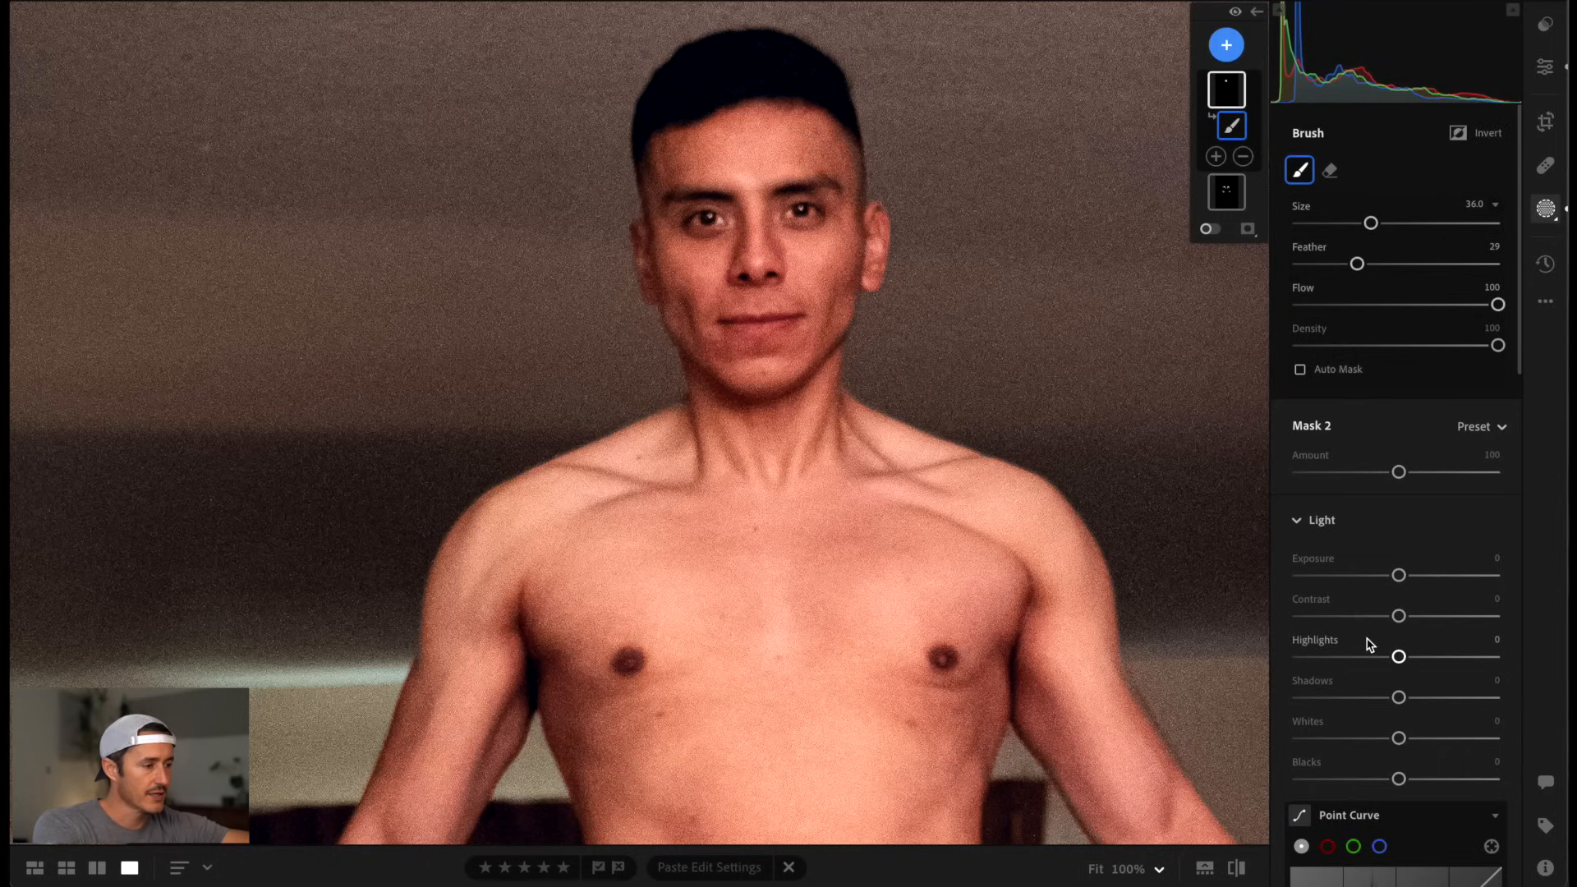
# - Raise the face mask's Shadows to +59
pyautogui.click(1436, 698)
pyautogui.moveTo(1435, 698); pyautogui.dragTo(1457, 698)
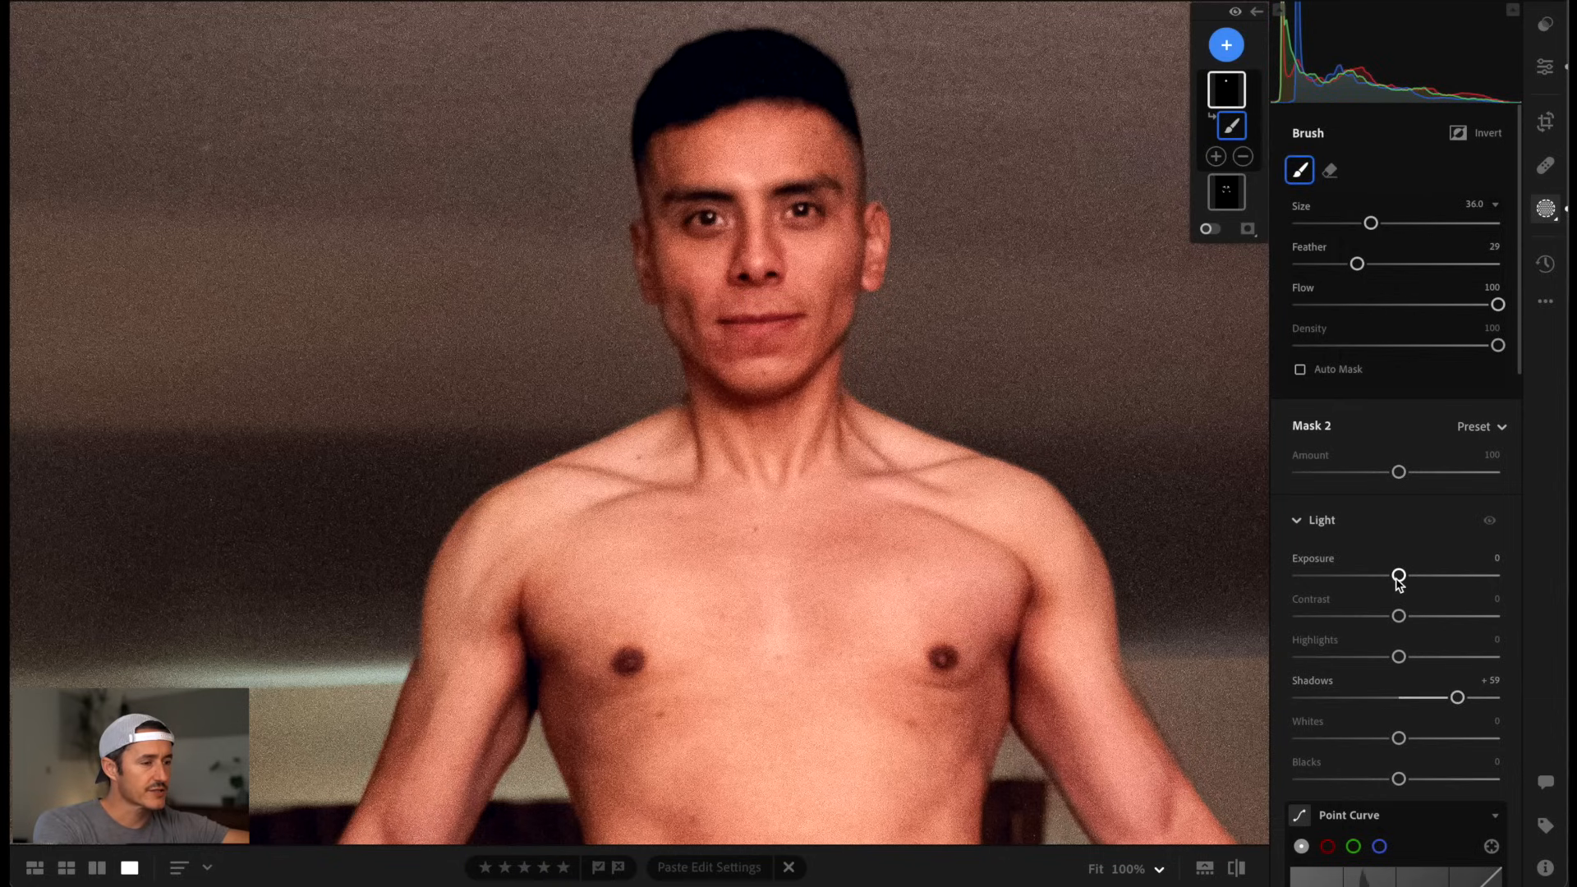
# - Lower the face mask's Saturation to -10 and enlarge the brush
pyautogui.scroll(-4, 1400, 661)
pyautogui.scroll(-6, 1398, 667)
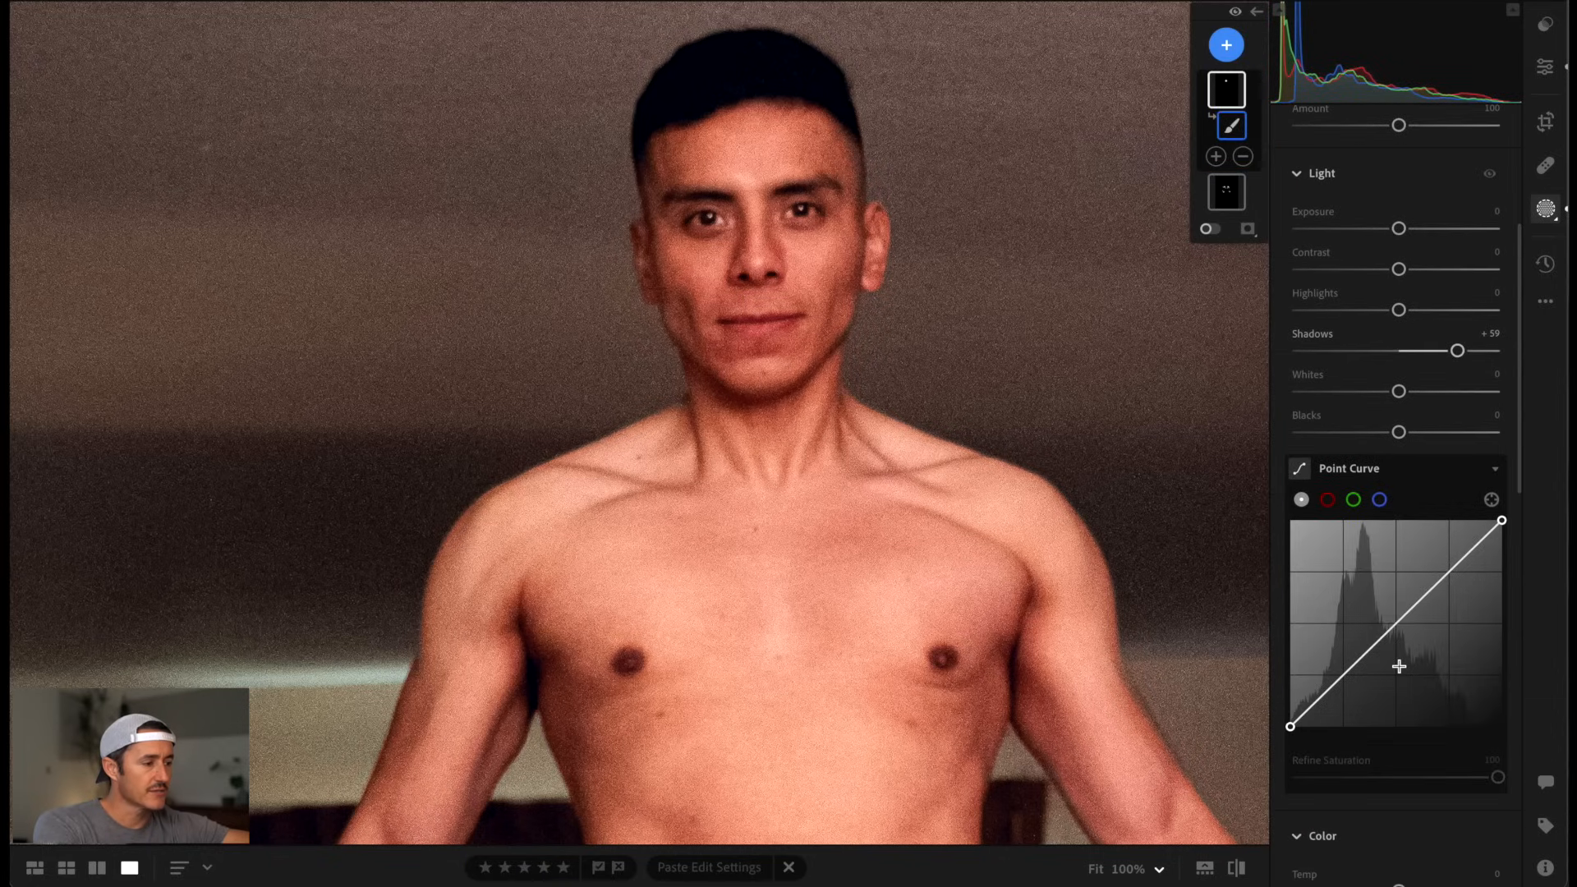
pyautogui.scroll(-1, 1397, 551)
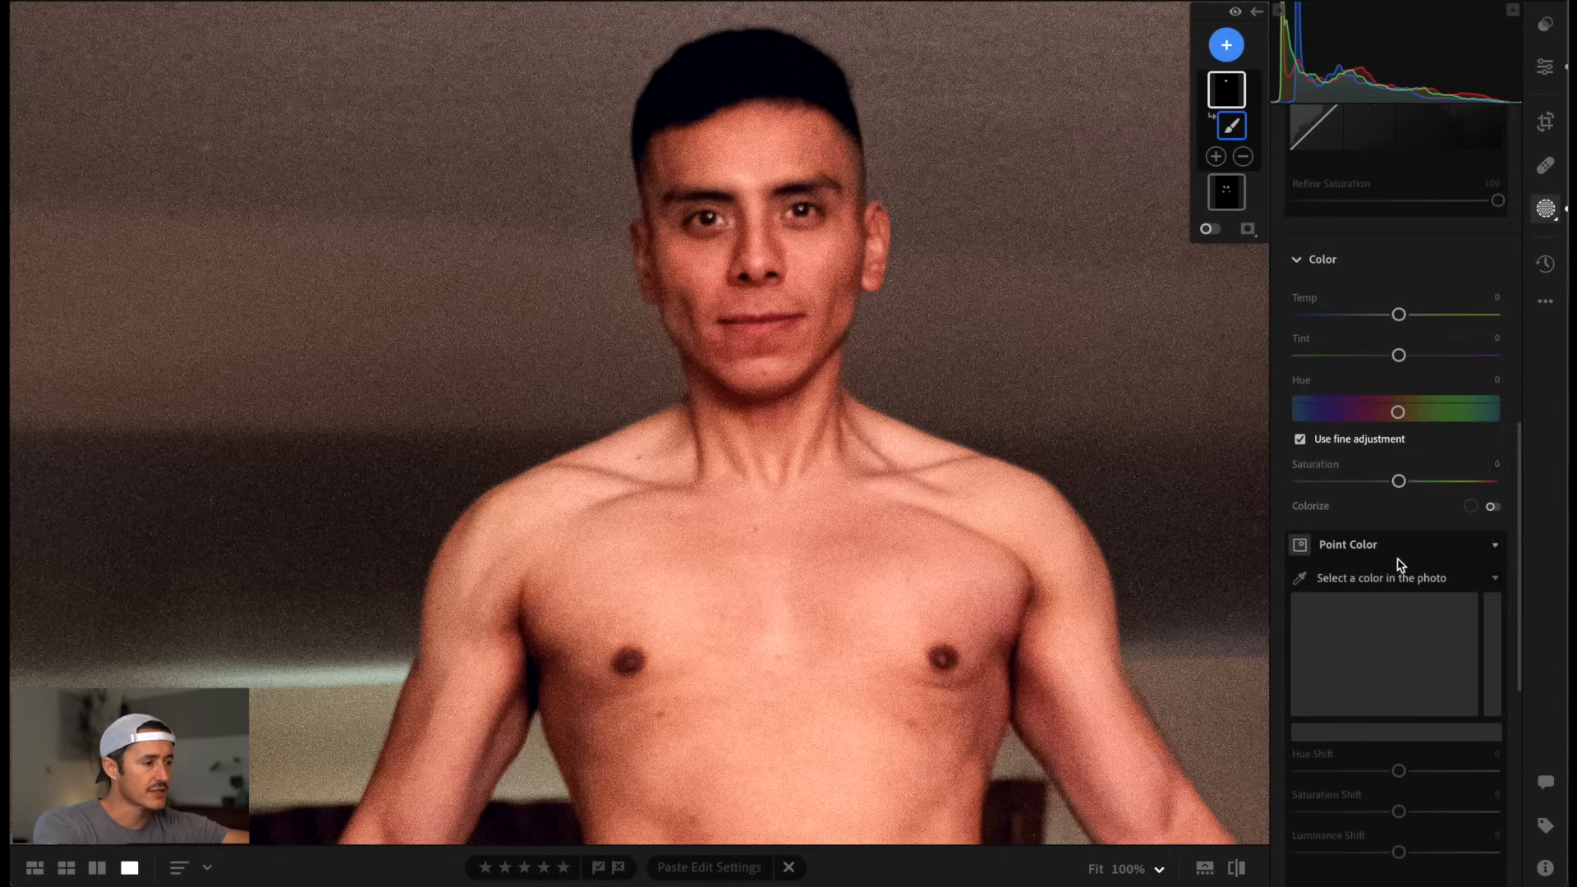
pyautogui.scroll(-3, 1347, 590)
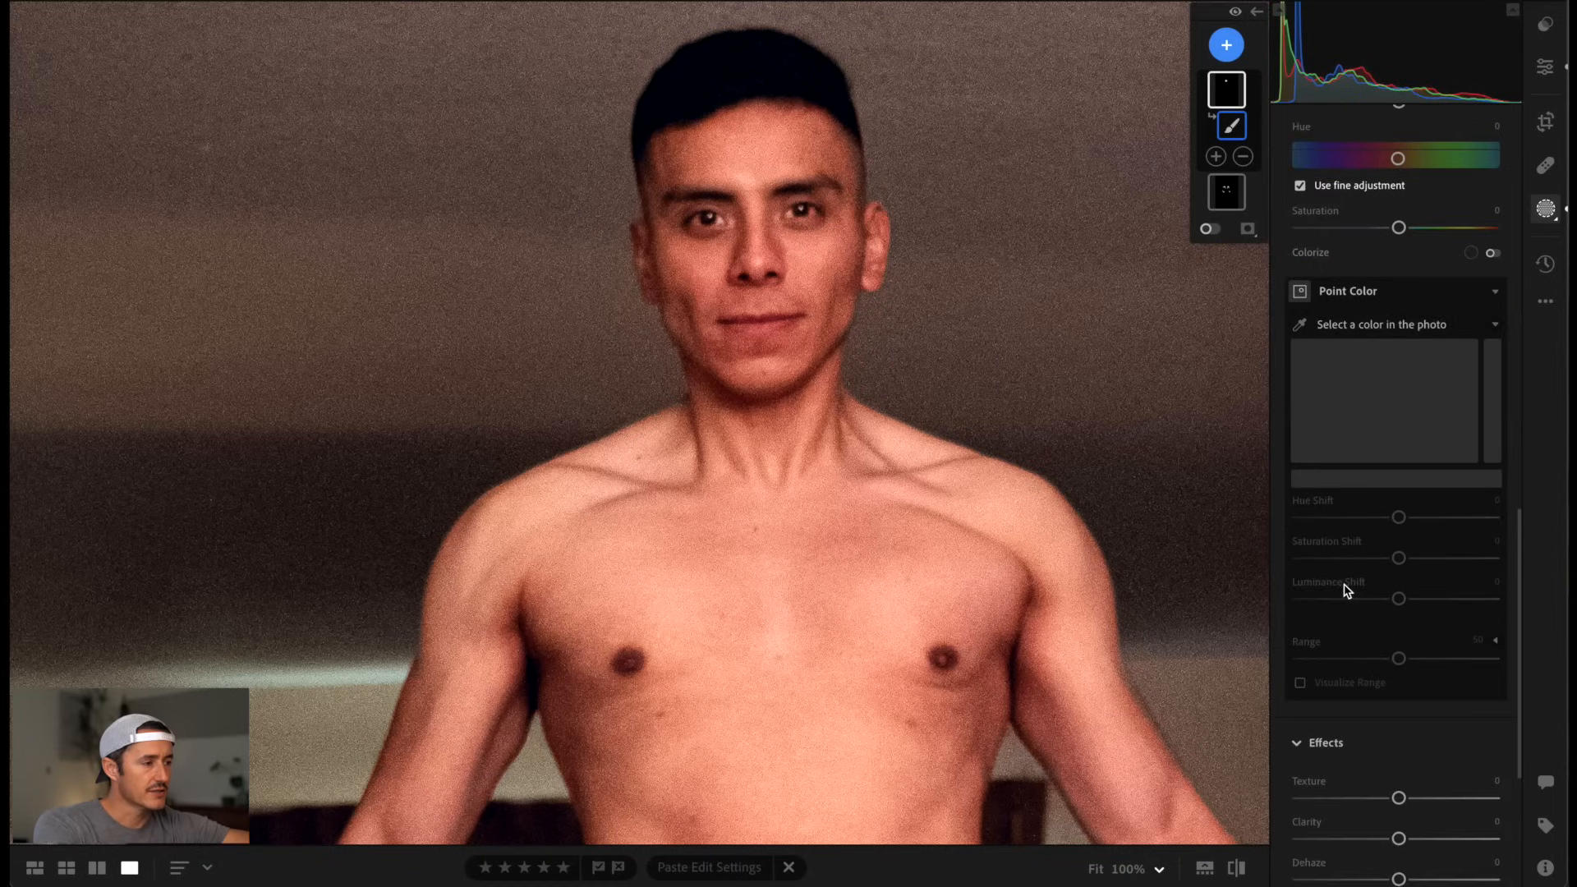
pyautogui.scroll(5, 1345, 588)
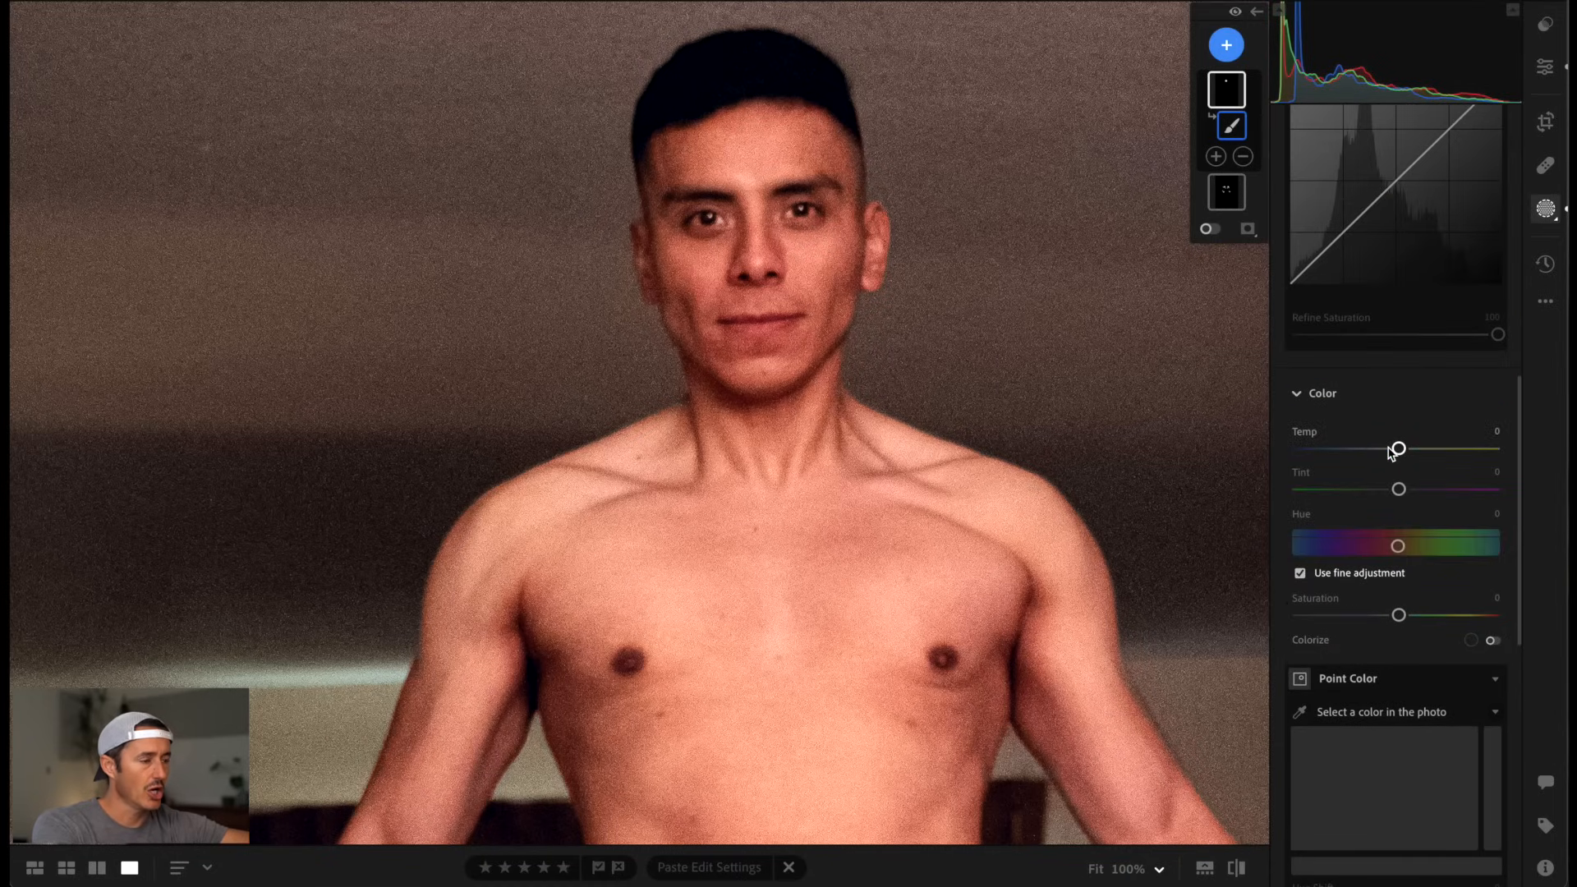
pyautogui.scroll(5, 1397, 451)
pyautogui.scroll(-7, 1379, 361)
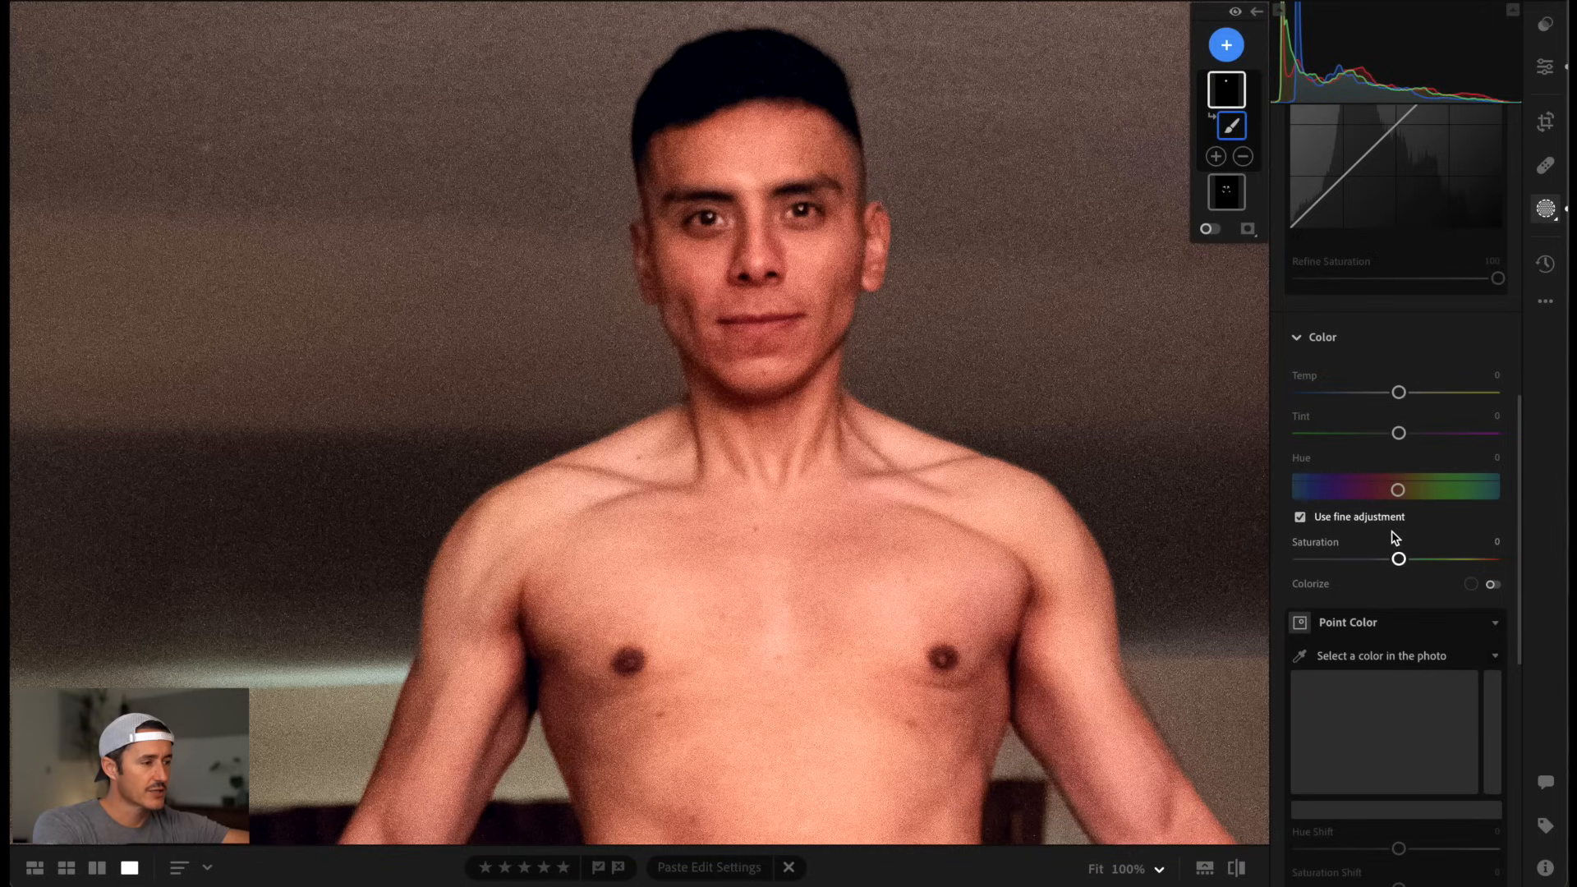
pyautogui.moveTo(1399, 558)
pyautogui.mouseDown()
pyautogui.moveTo(1369, 560)
pyautogui.moveTo(1389, 560)
pyautogui.mouseUp()
pyautogui.press(']')
pyautogui.press(']')
pyautogui.press(']')
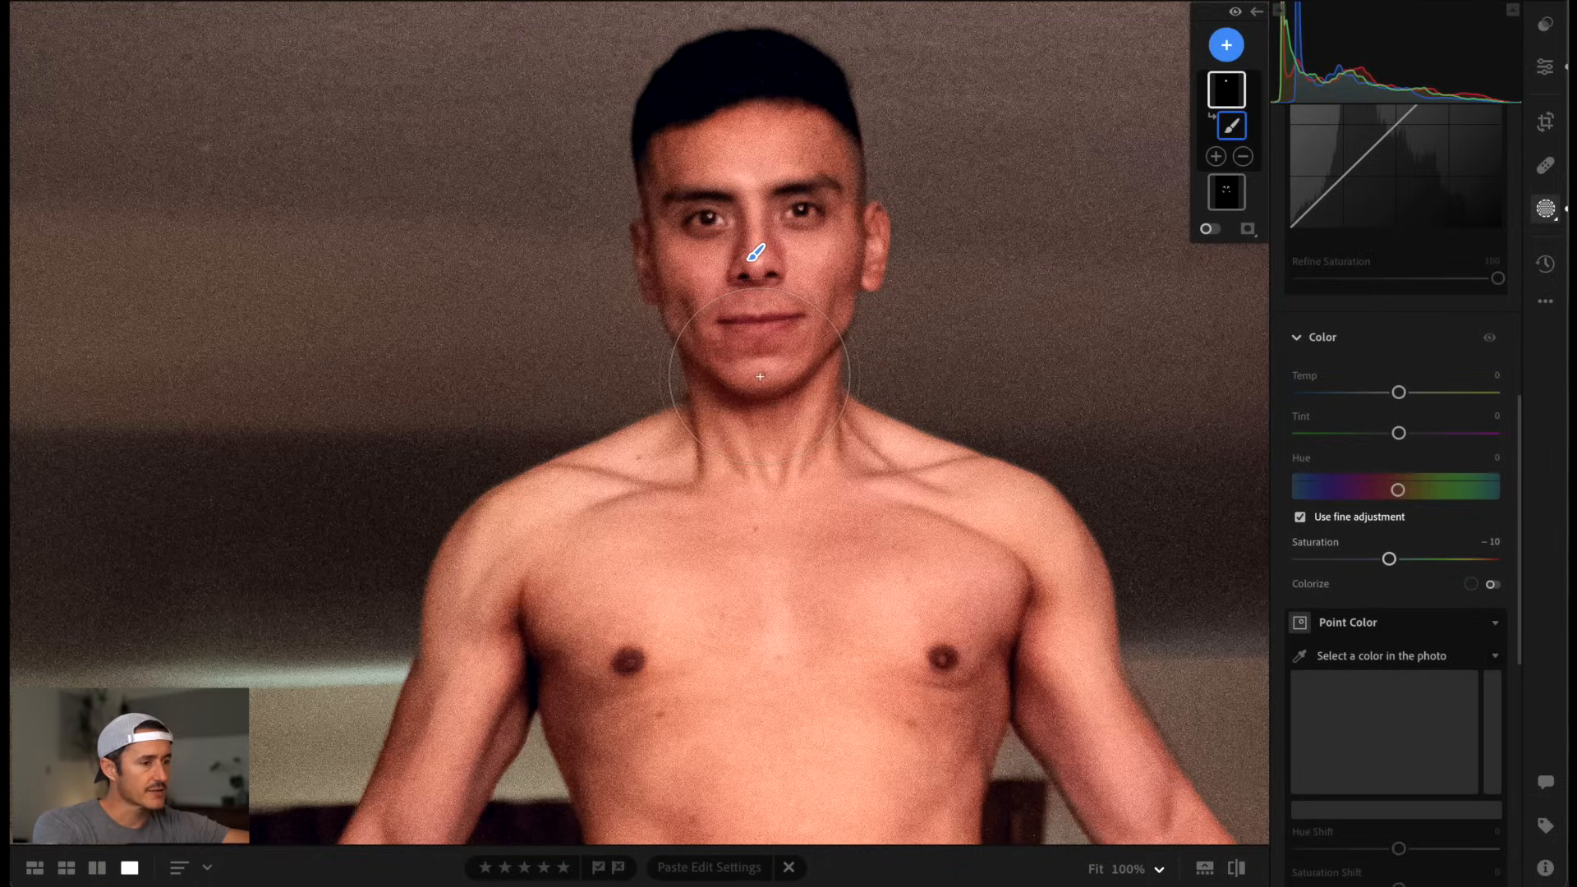
# - Review the toned-down face against the rest of the body and compare the edit with the original photo
pyautogui.scroll(-3, 1146, 260)
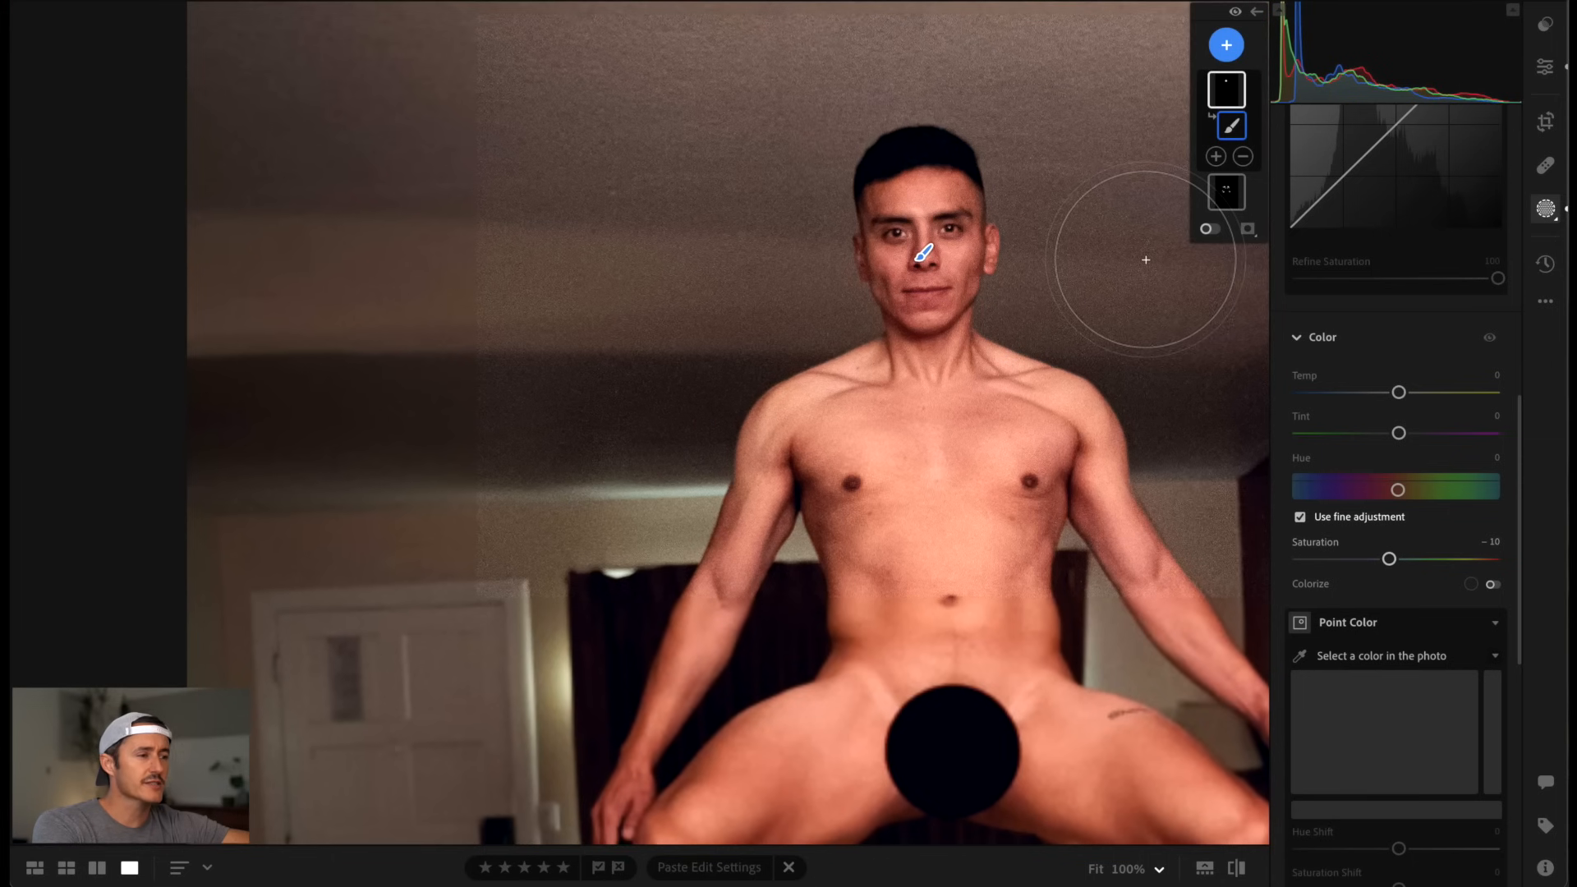
pyautogui.scroll(-2, 1146, 260)
pyautogui.scroll(2, 1000, 253)
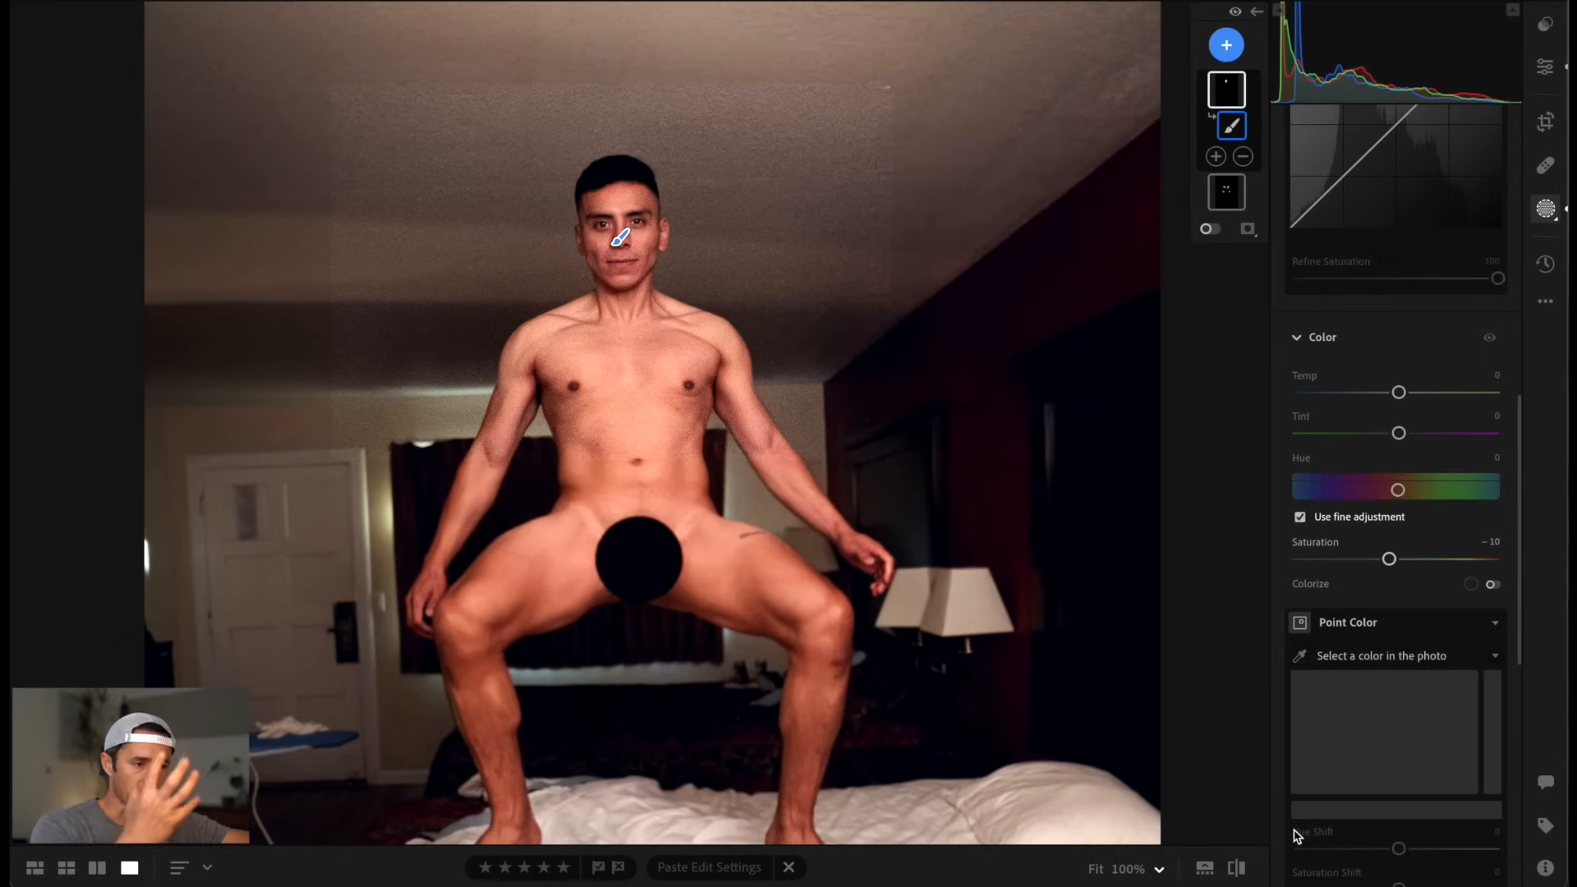
pyautogui.click(1237, 869)
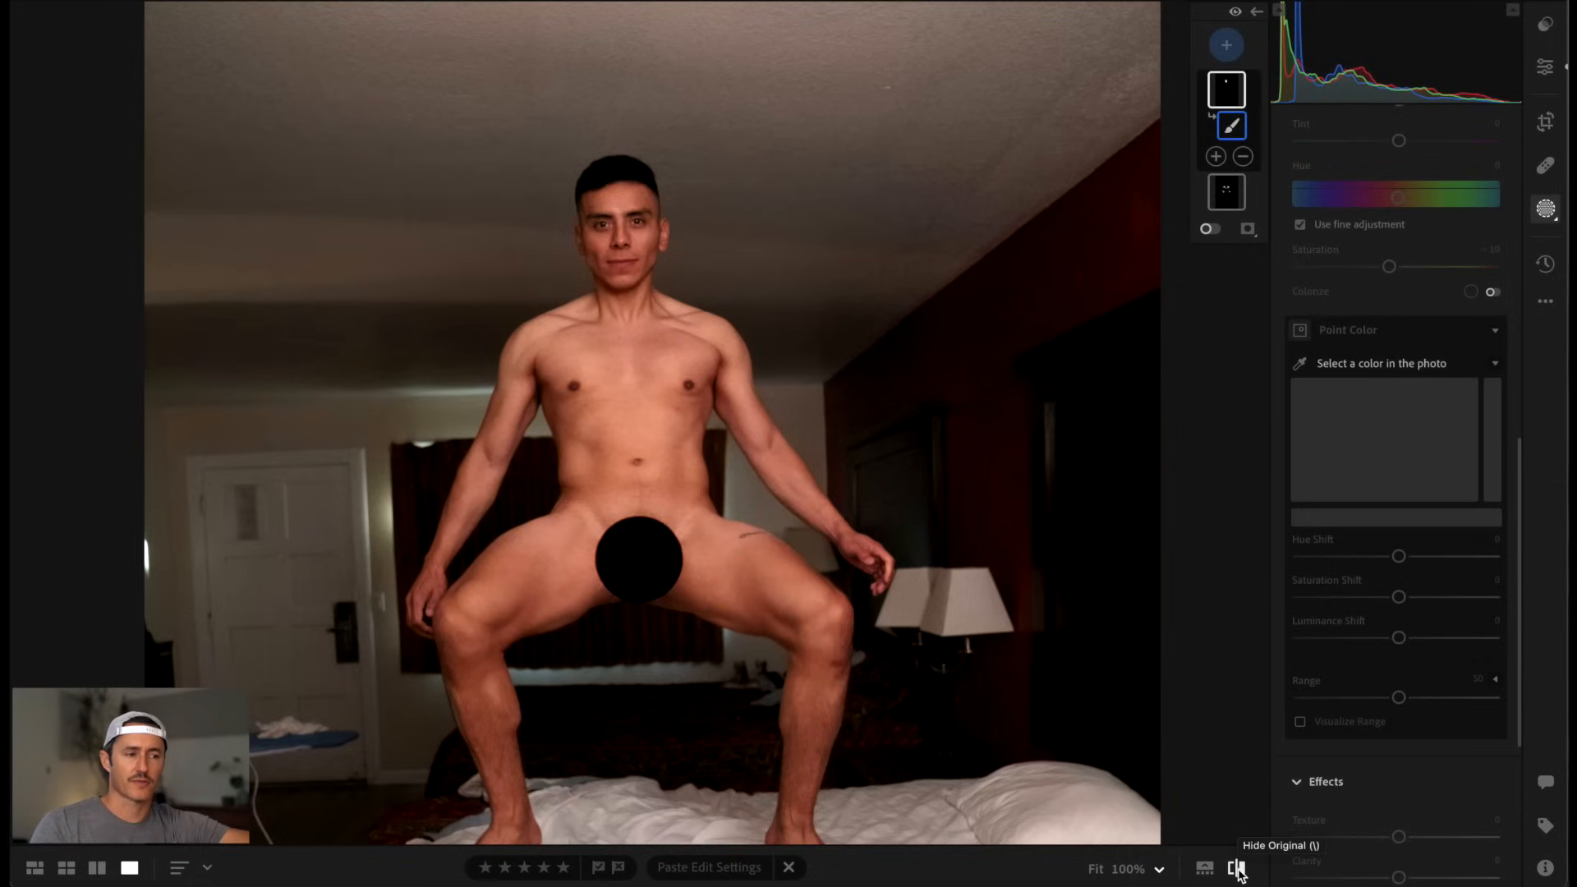
pyautogui.click(1237, 869)
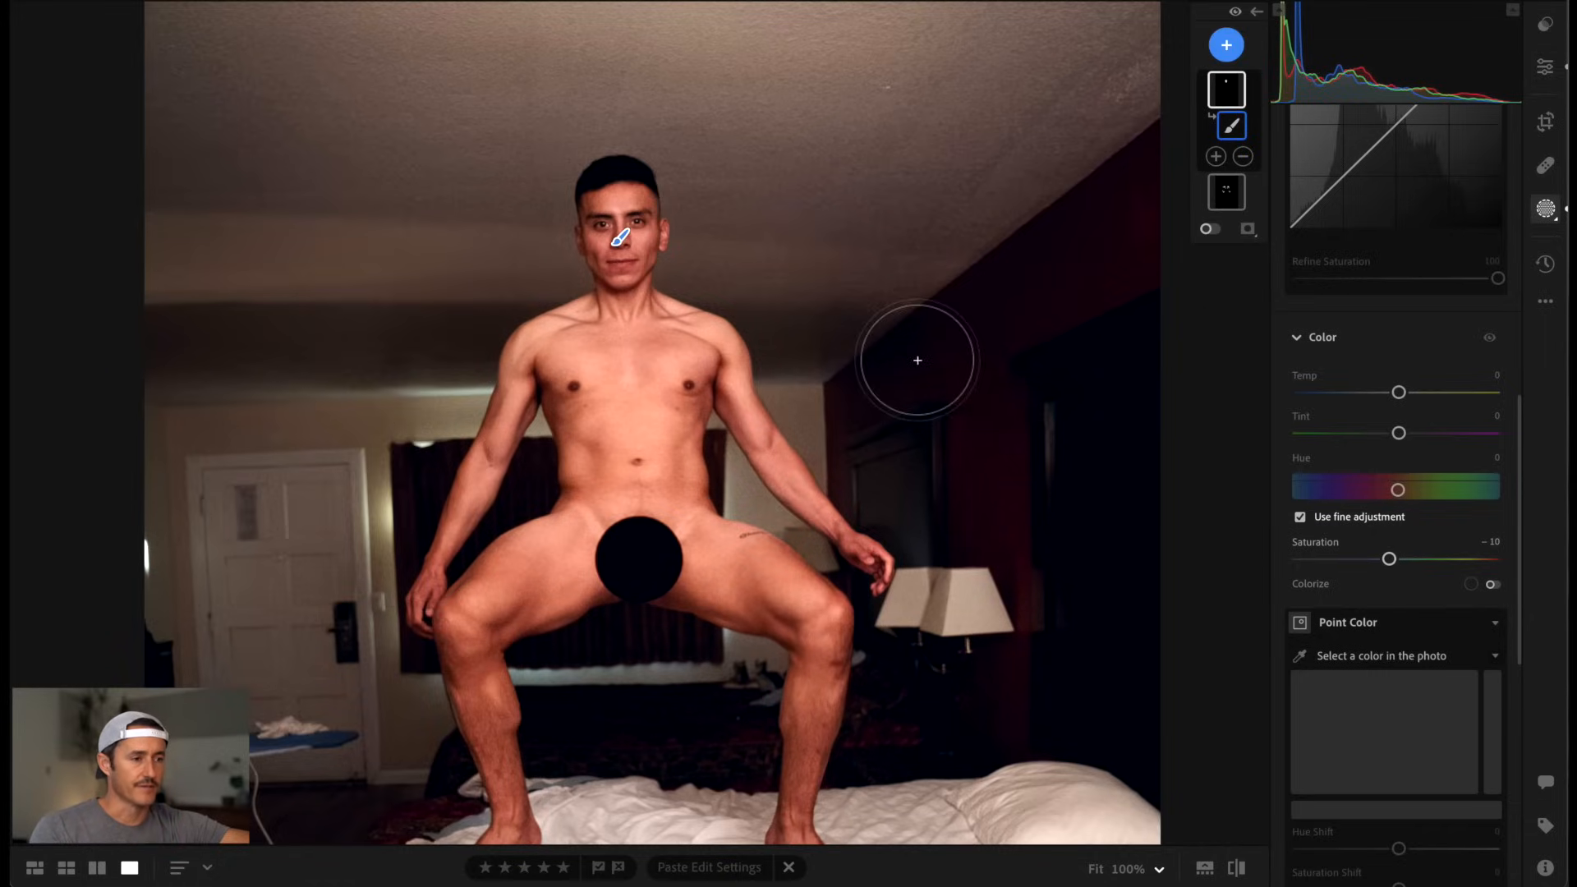
# - Leave masking for the global edit settings and examine the whole photo centred in view
pyautogui.scroll(-5, 917, 359)
pyautogui.click(1548, 65)
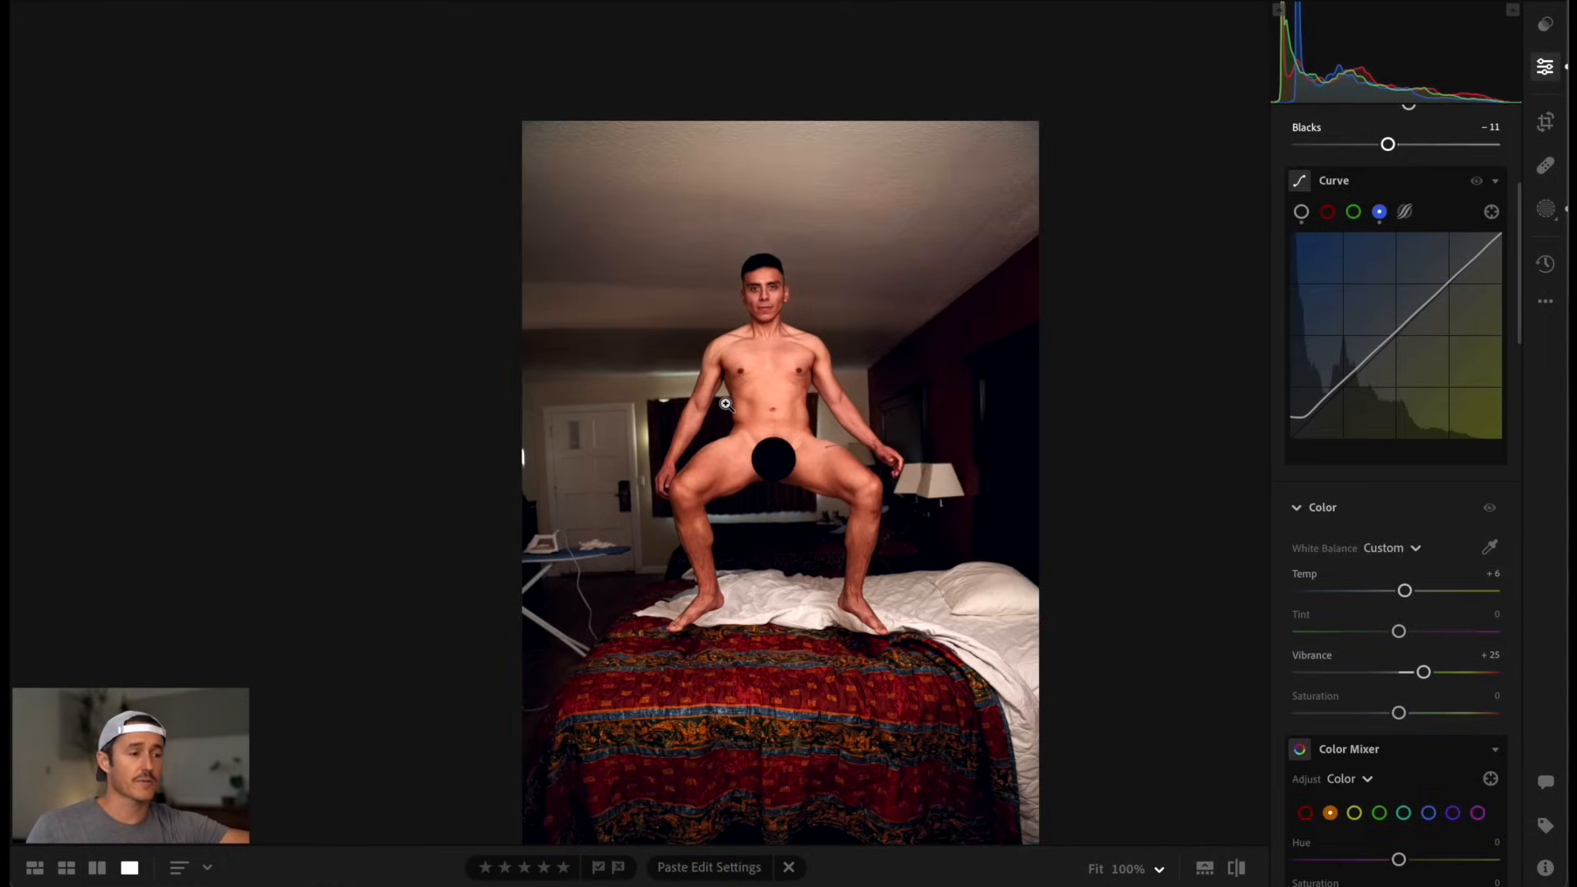
pyautogui.moveTo(855, 368); pyautogui.dragTo(709, 282)
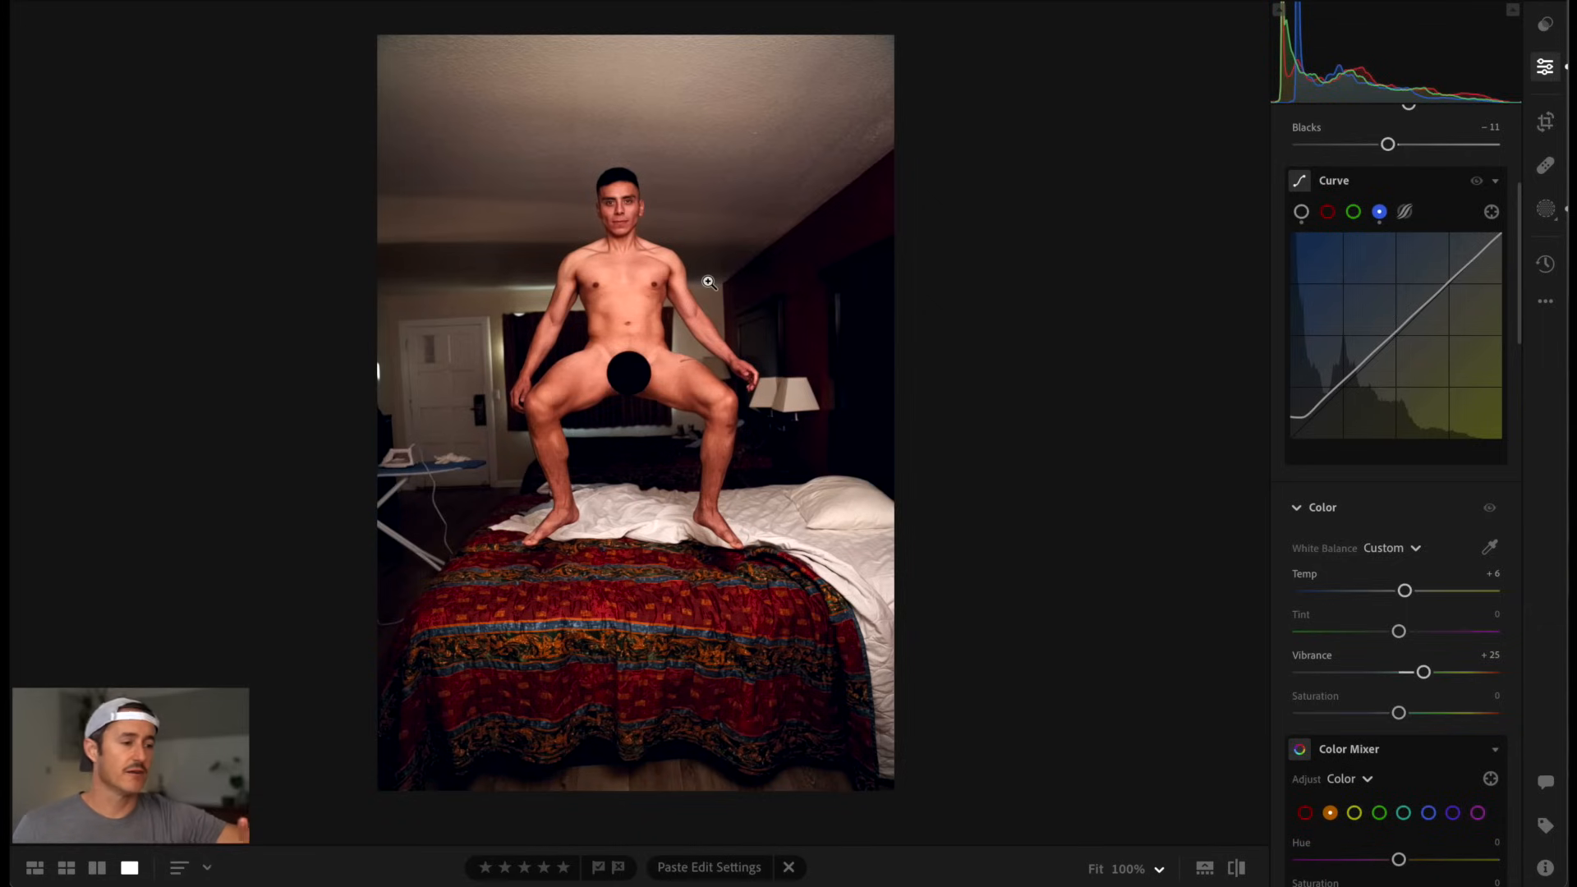